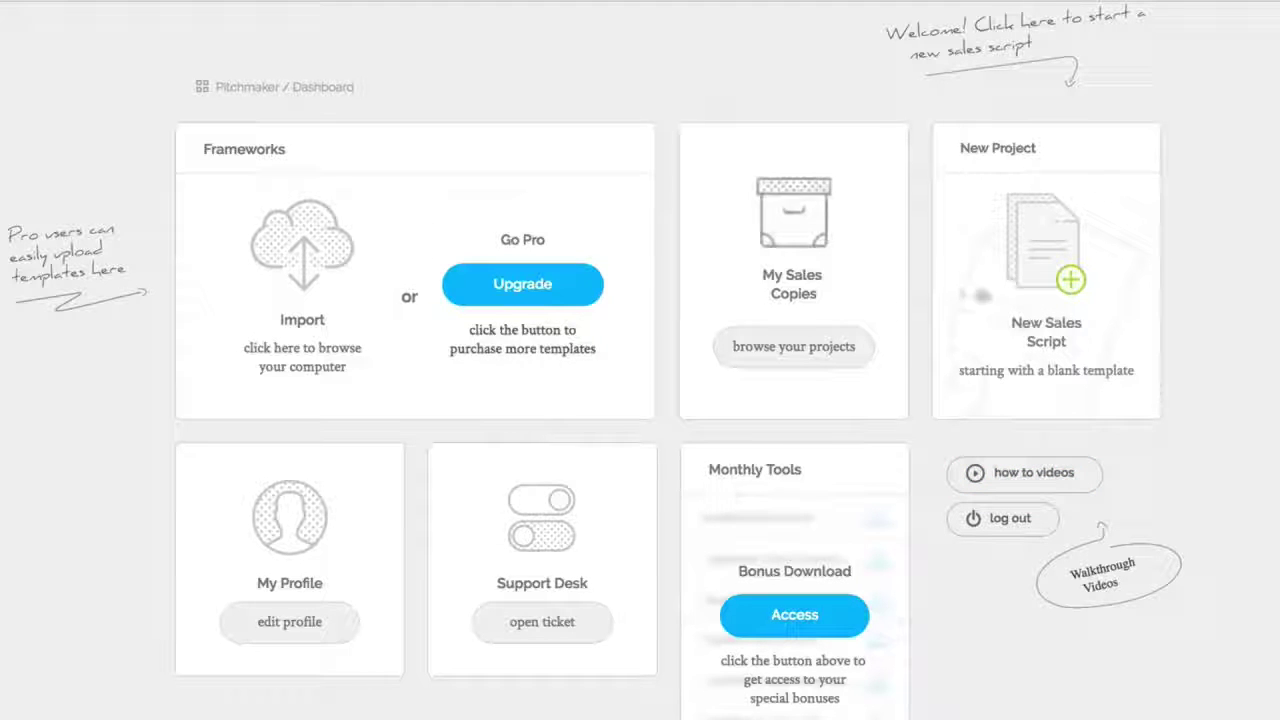
Start a new blank sales script and look through the available frameworks, keeping 12 step VSL.
{"action": "left_click", "coordinate": [1073, 289]}
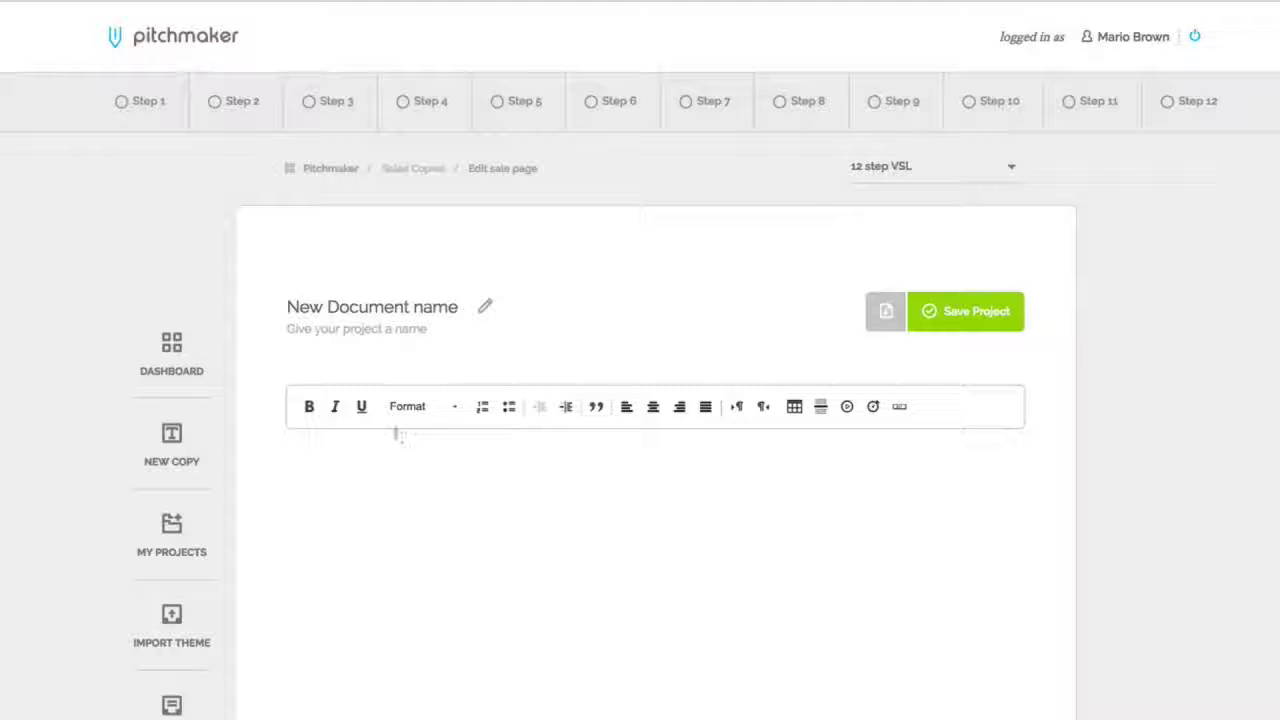
{"action": "left_click", "coordinate": [121, 102]}
{"action": "left_click", "coordinate": [1013, 167]}
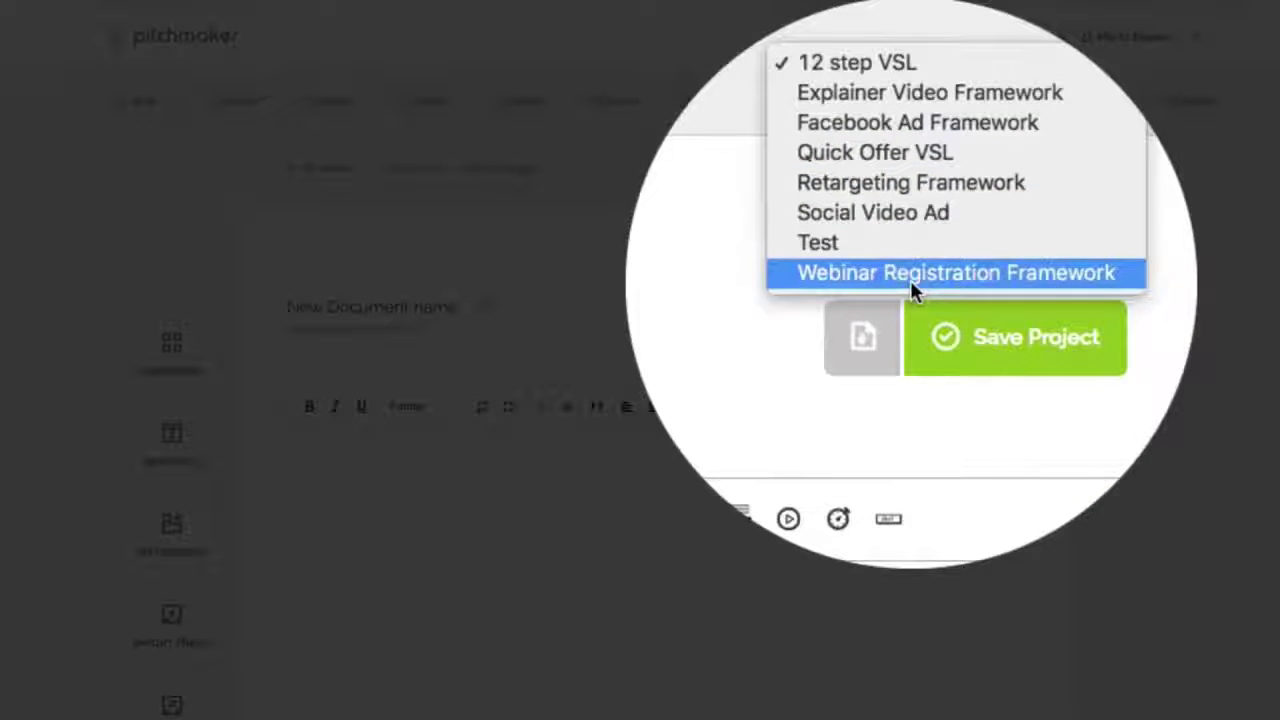
{"action": "left_click", "coordinate": [1109, 263]}
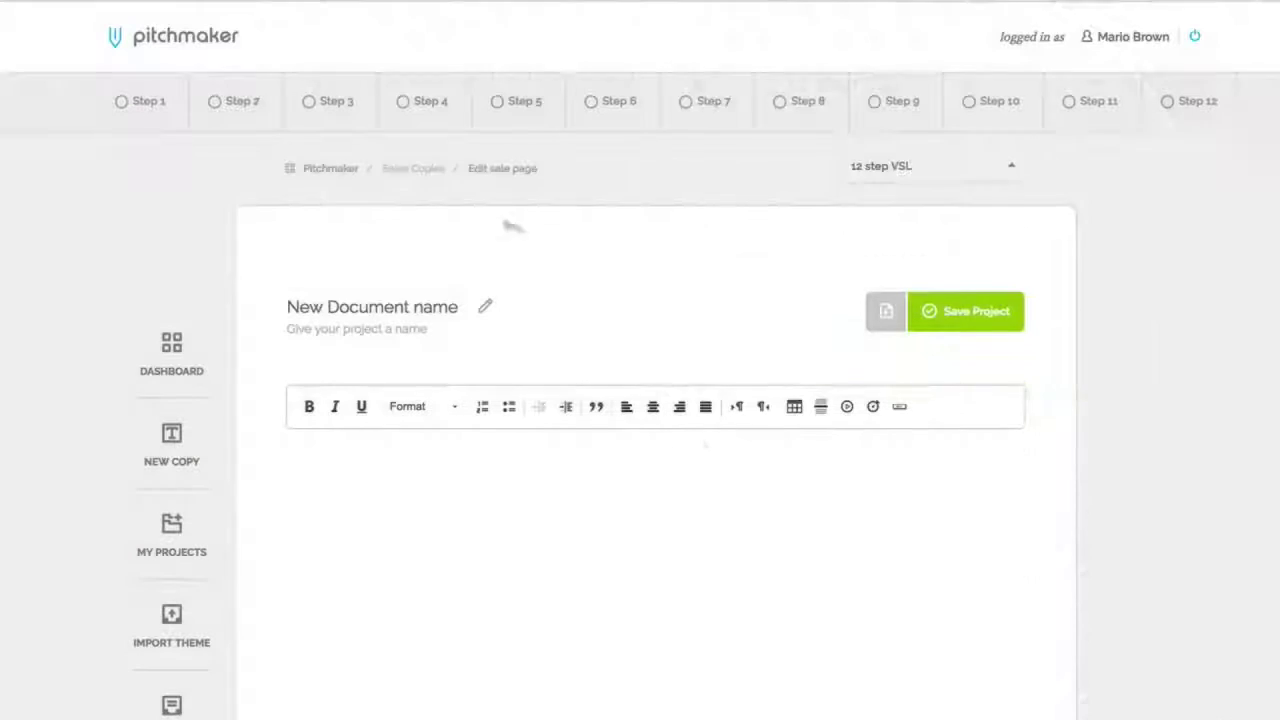
Read the Step 1 guidance, preview the "Leaky tap, running toilet or dripping shower" example and insert it into the script.
{"action": "left_click", "coordinate": [136, 106]}
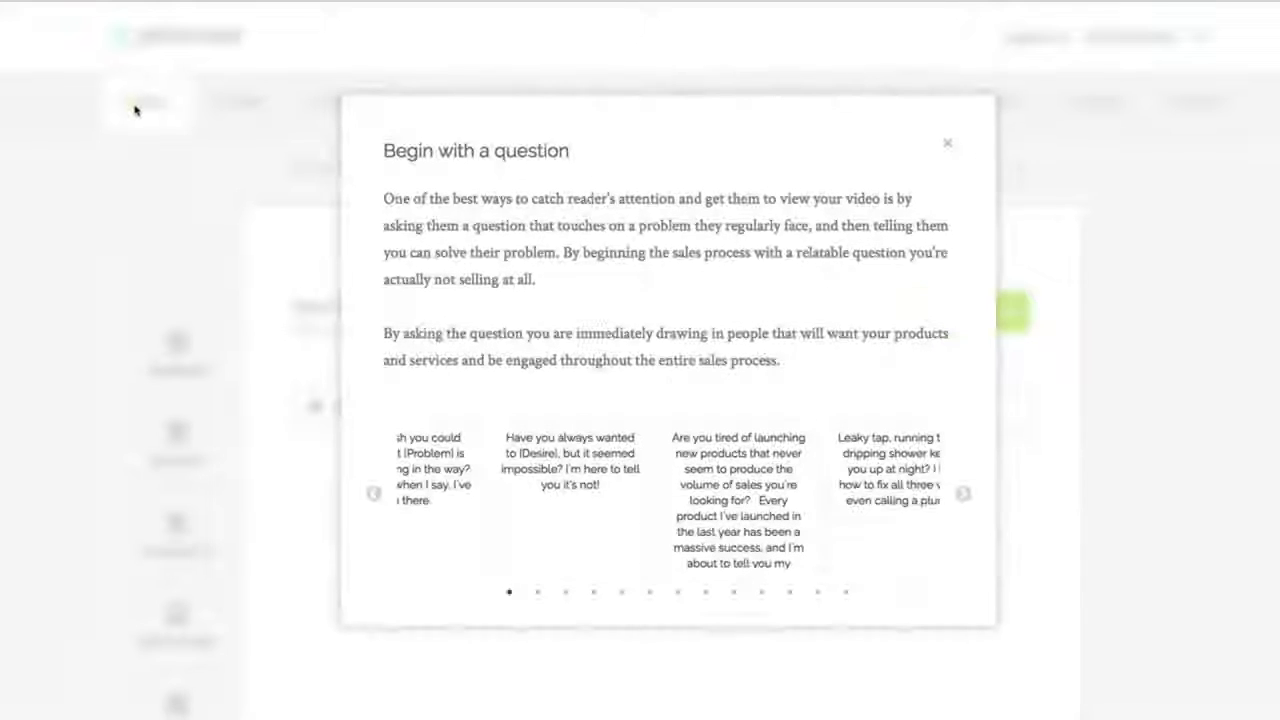
{"action": "left_click_drag", "start_coordinate": [385, 150], "coordinate": [783, 354]}
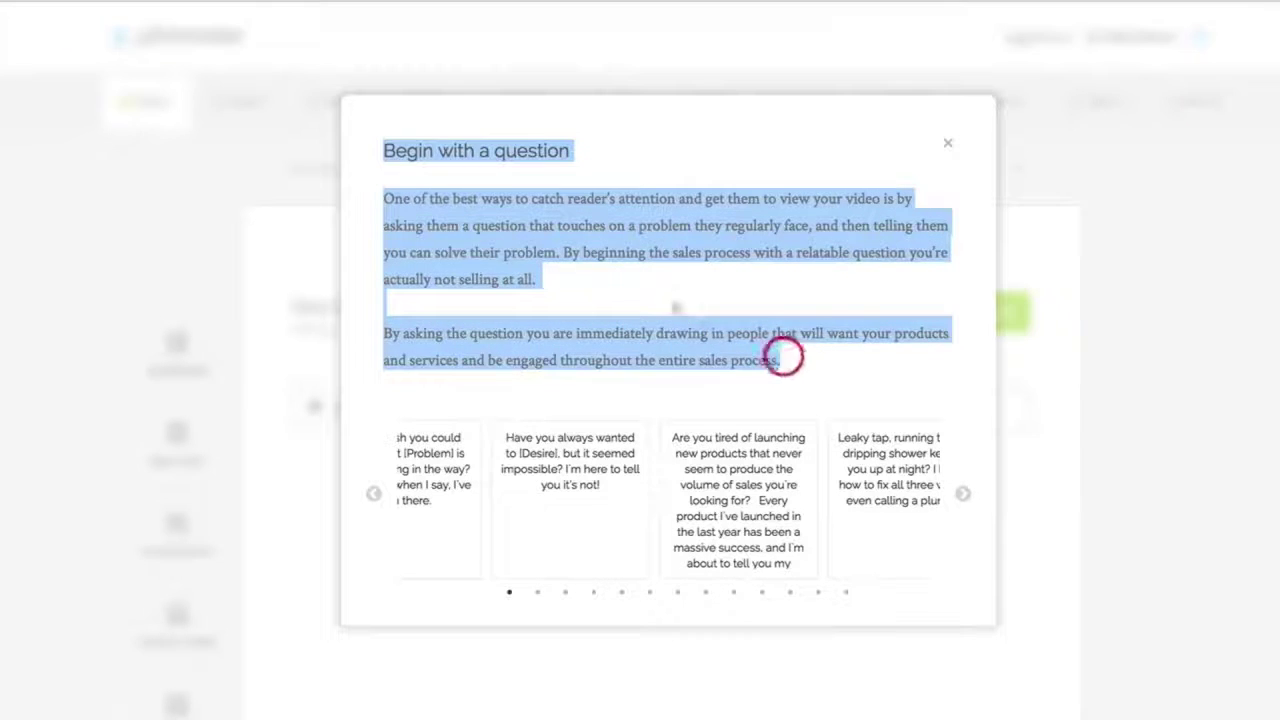
{"action": "left_click", "coordinate": [560, 249]}
{"action": "mouse_move", "coordinate": [562, 432]}
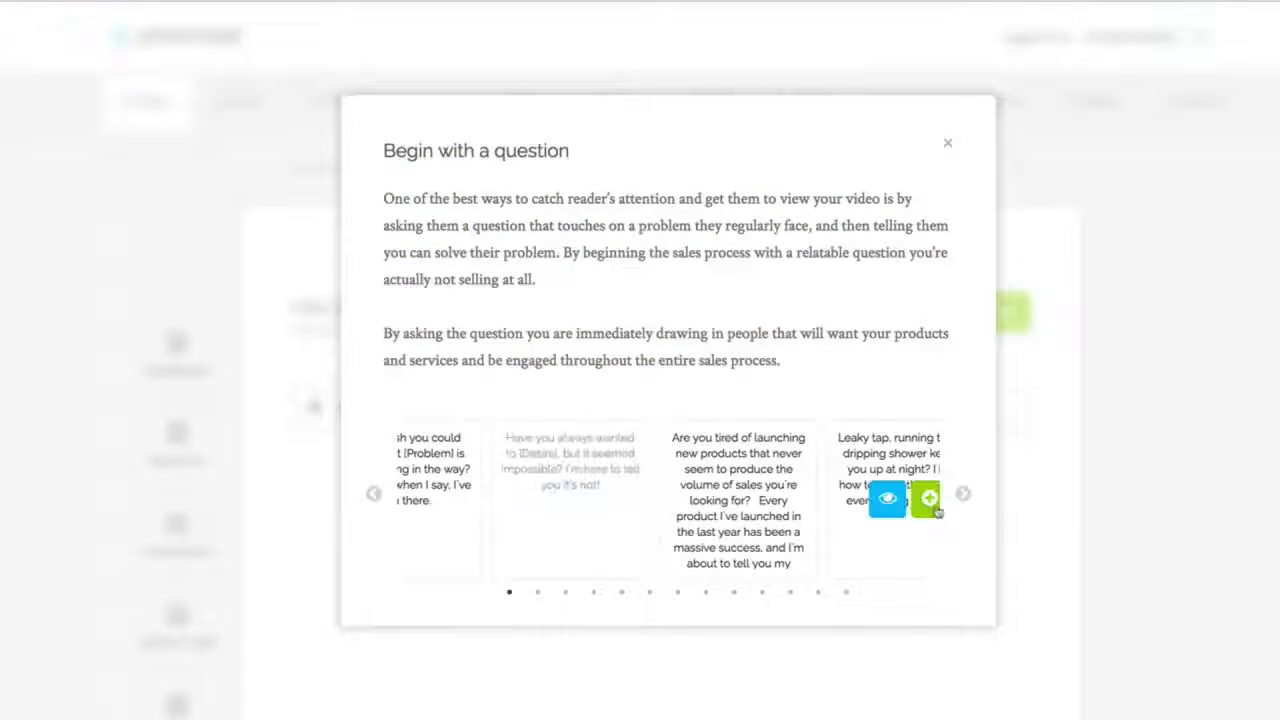
{"action": "left_click", "coordinate": [963, 494]}
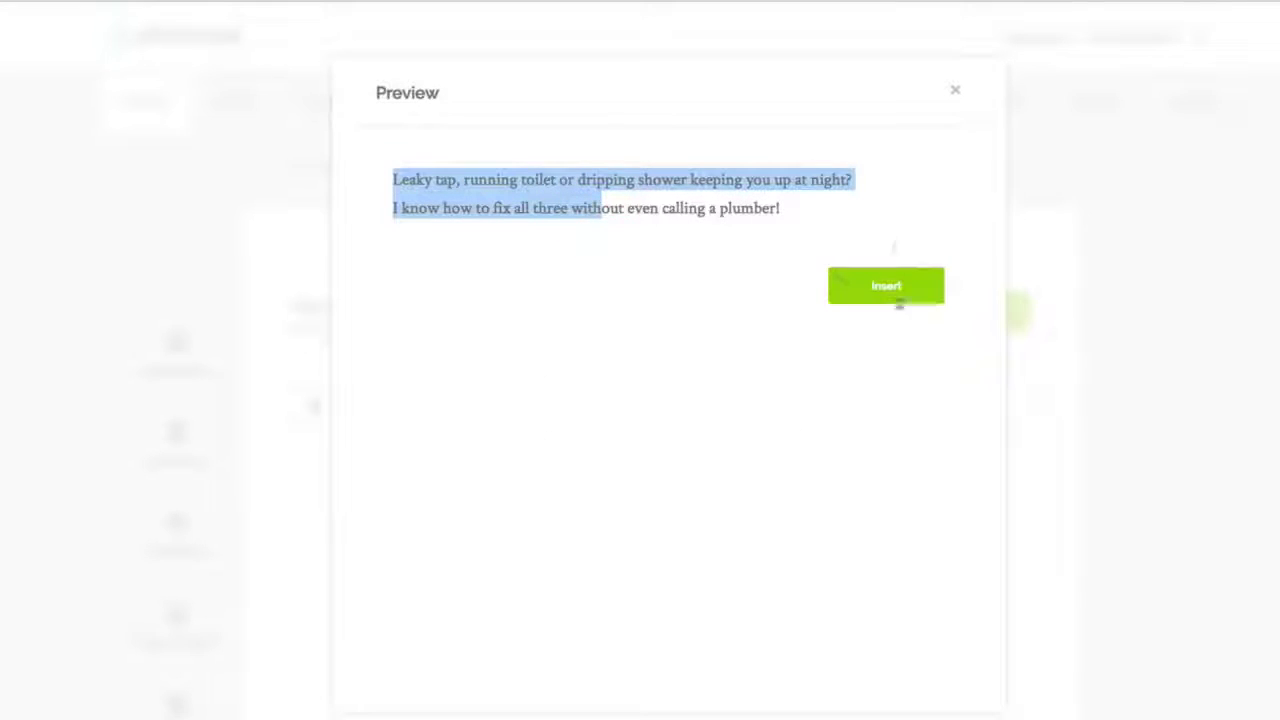
{"action": "left_click", "coordinate": [955, 90]}
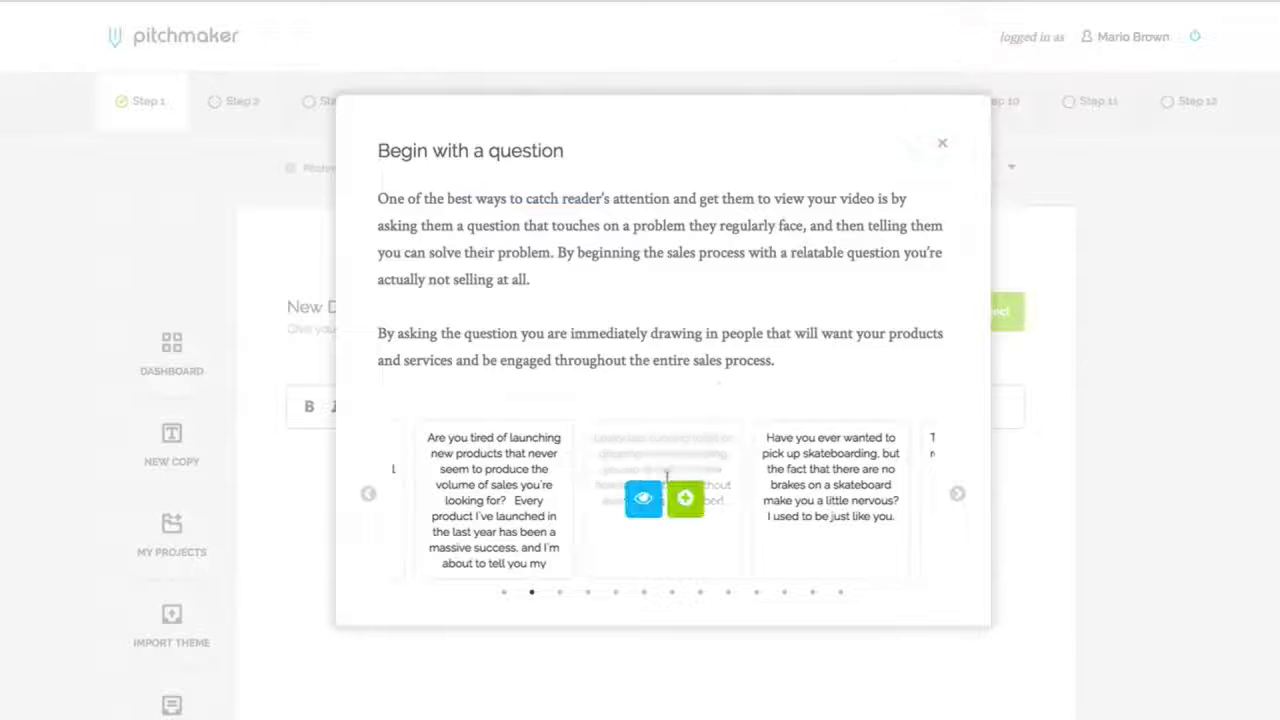
{"action": "left_click", "coordinate": [684, 496]}
{"action": "left_click", "coordinate": [745, 460]}
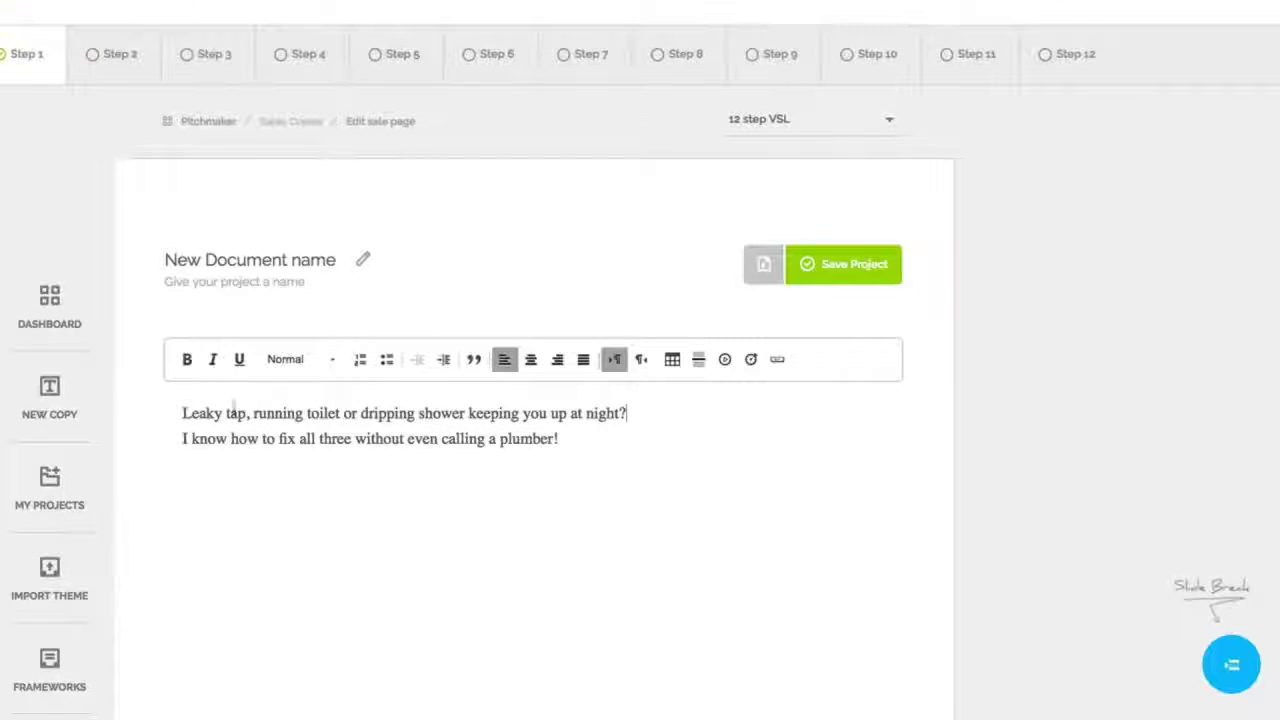
{"action": "left_click_drag", "start_coordinate": [188, 415], "coordinate": [458, 415]}
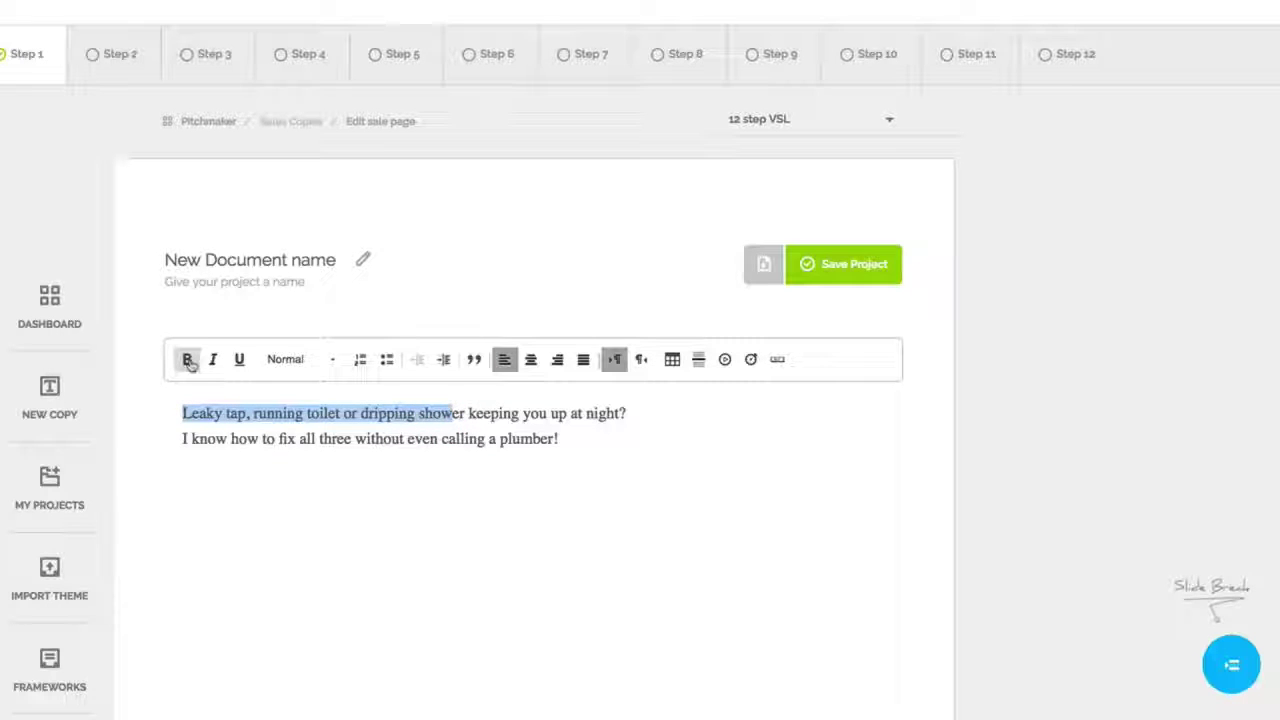
{"action": "left_click", "coordinate": [239, 359]}
{"action": "left_click", "coordinate": [393, 410]}
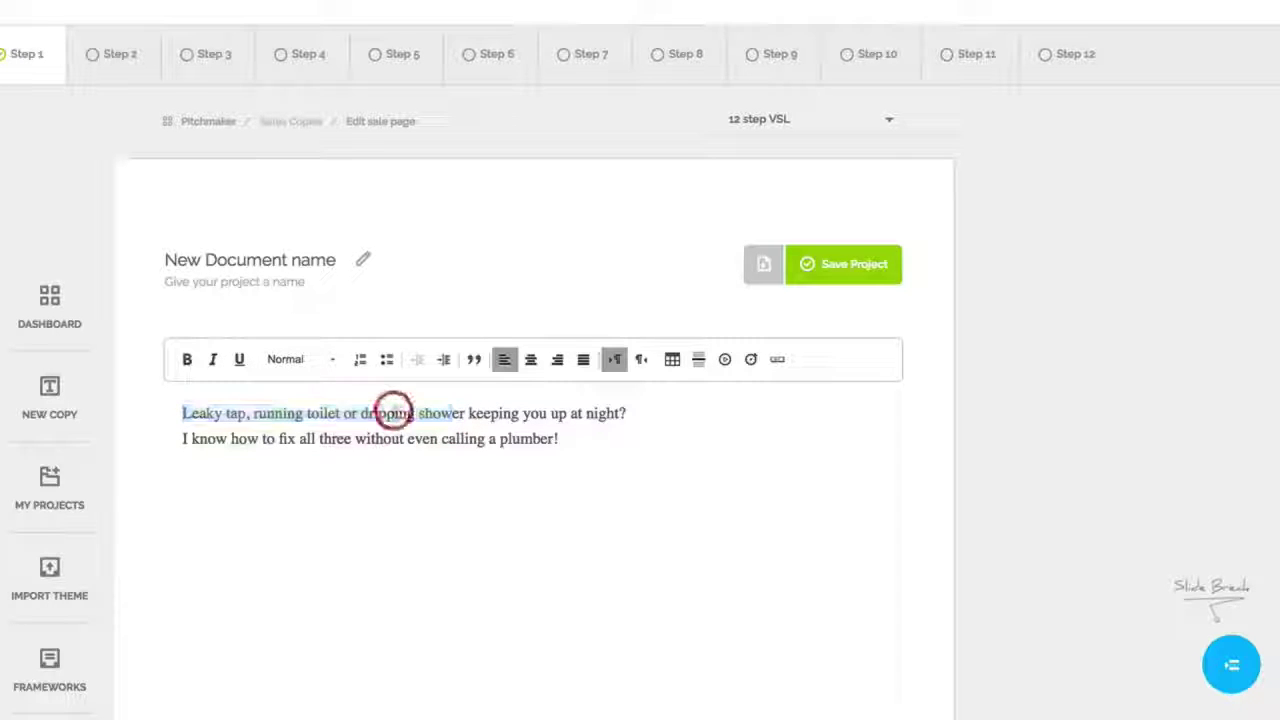
Insert slide breaks after the opening leaky tap question and after the "I know how to fix all three" line.
{"action": "left_click", "coordinate": [636, 410]}
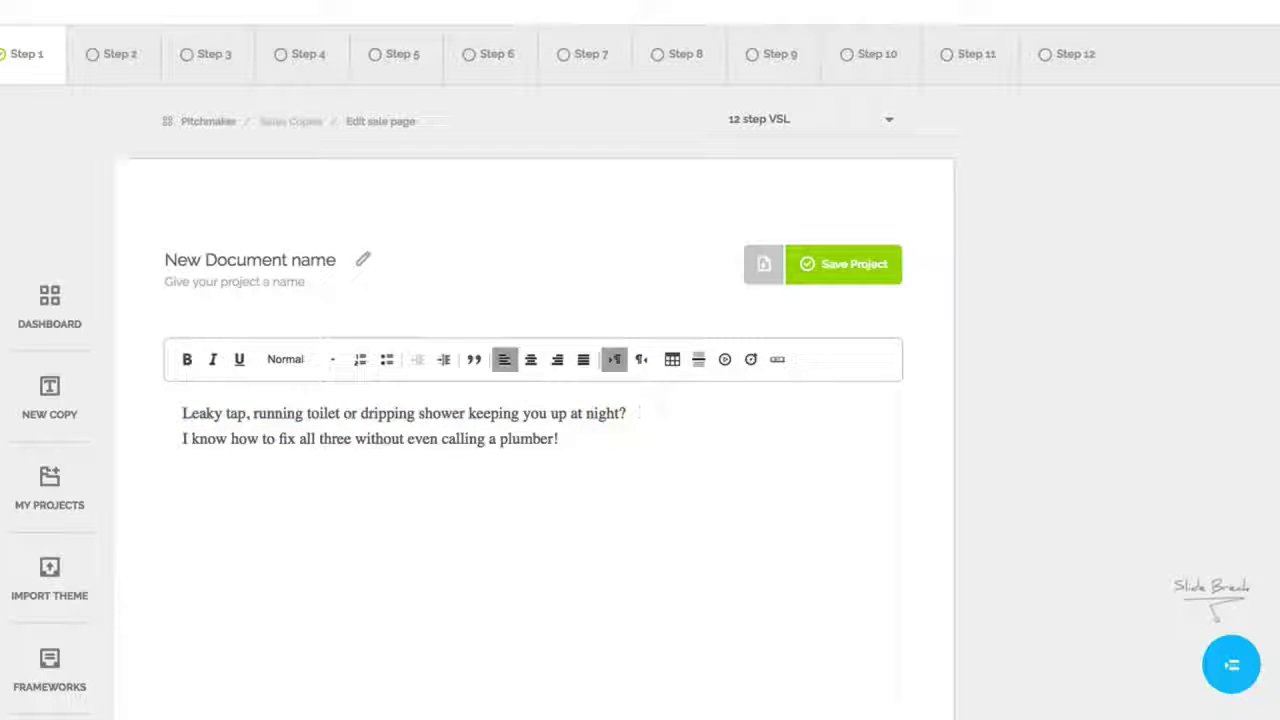
{"action": "left_click", "coordinate": [1228, 662]}
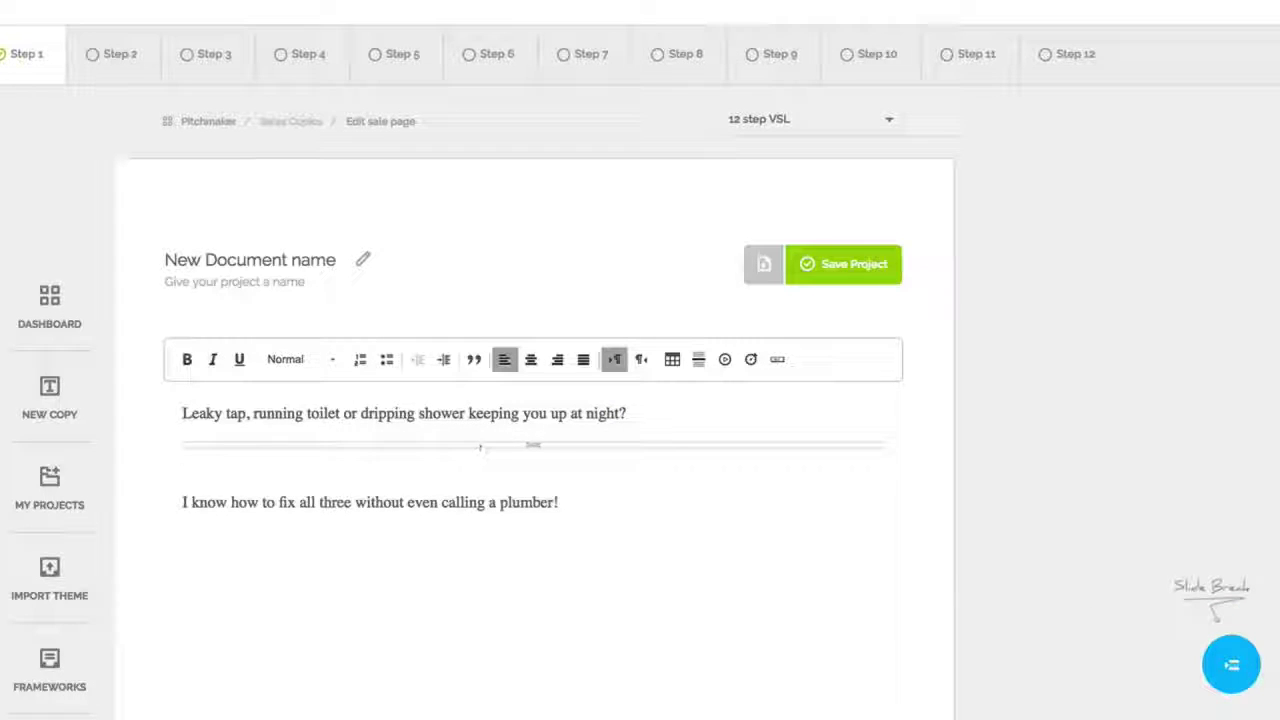
{"action": "left_click", "coordinate": [1230, 662]}
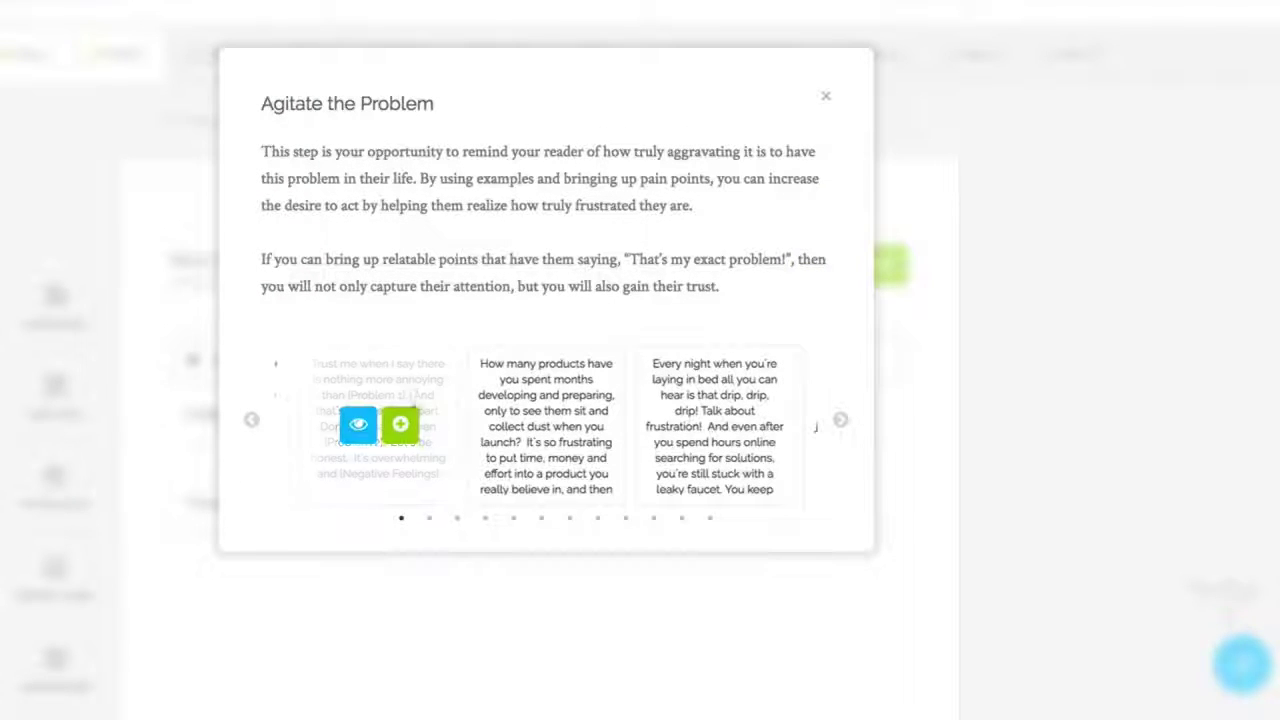
Browse the Step 2 "Agitate the Problem" examples and insert the one starting "Can you think of anything more discouraging than [Problem]".
{"action": "left_click", "coordinate": [840, 420]}
{"action": "left_click", "coordinate": [840, 420]}
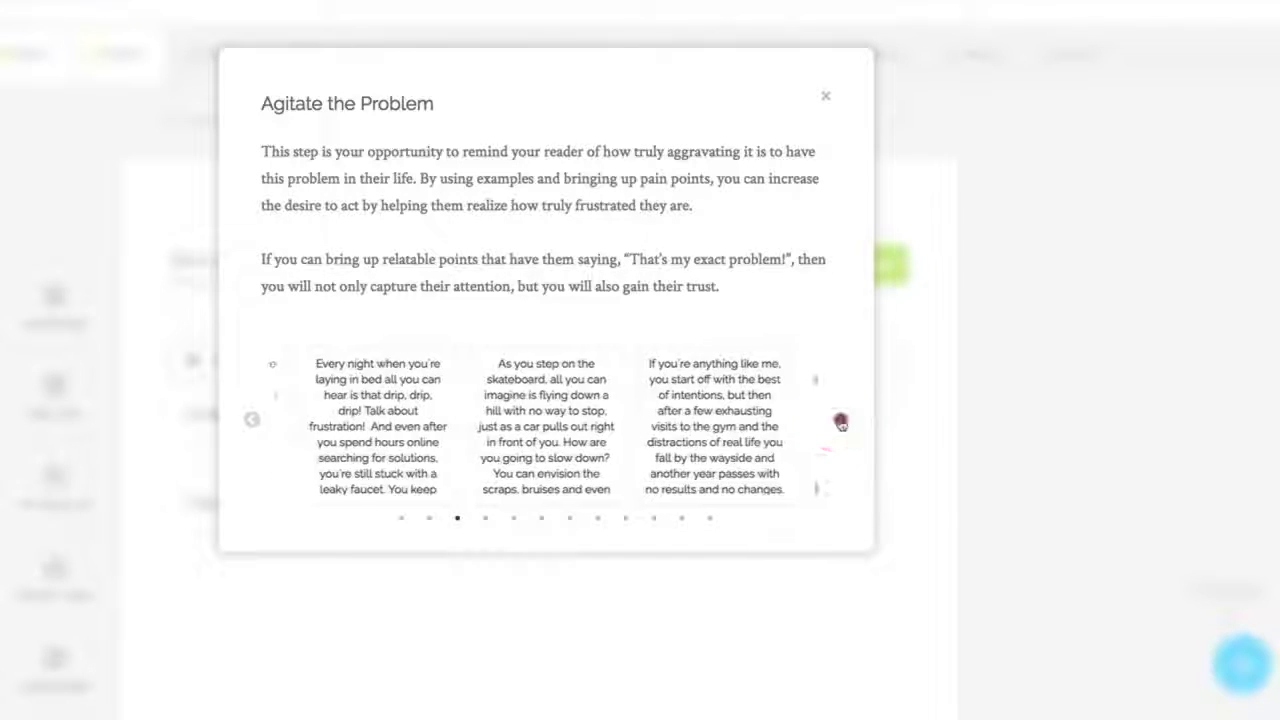
{"action": "left_click", "coordinate": [840, 420]}
{"action": "left_click", "coordinate": [840, 420]}
{"action": "left_click", "coordinate": [840, 420]}
{"action": "left_click", "coordinate": [840, 420]}
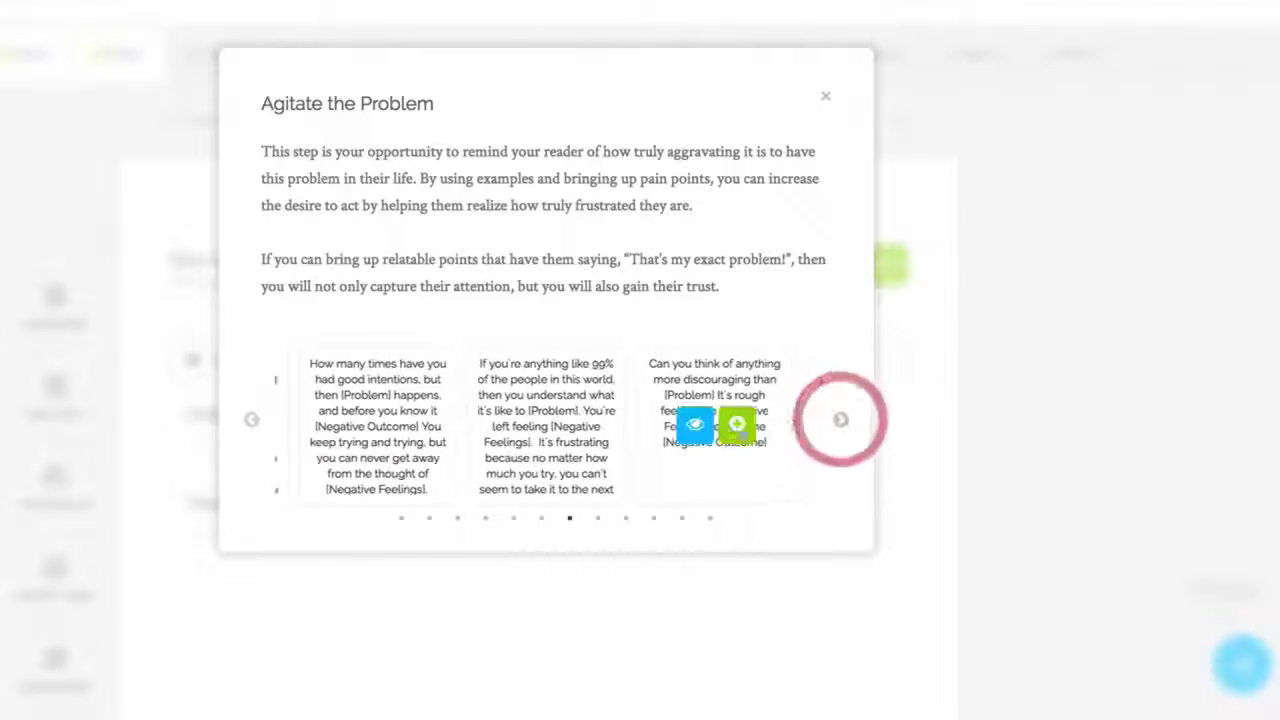
{"action": "left_click", "coordinate": [737, 423]}
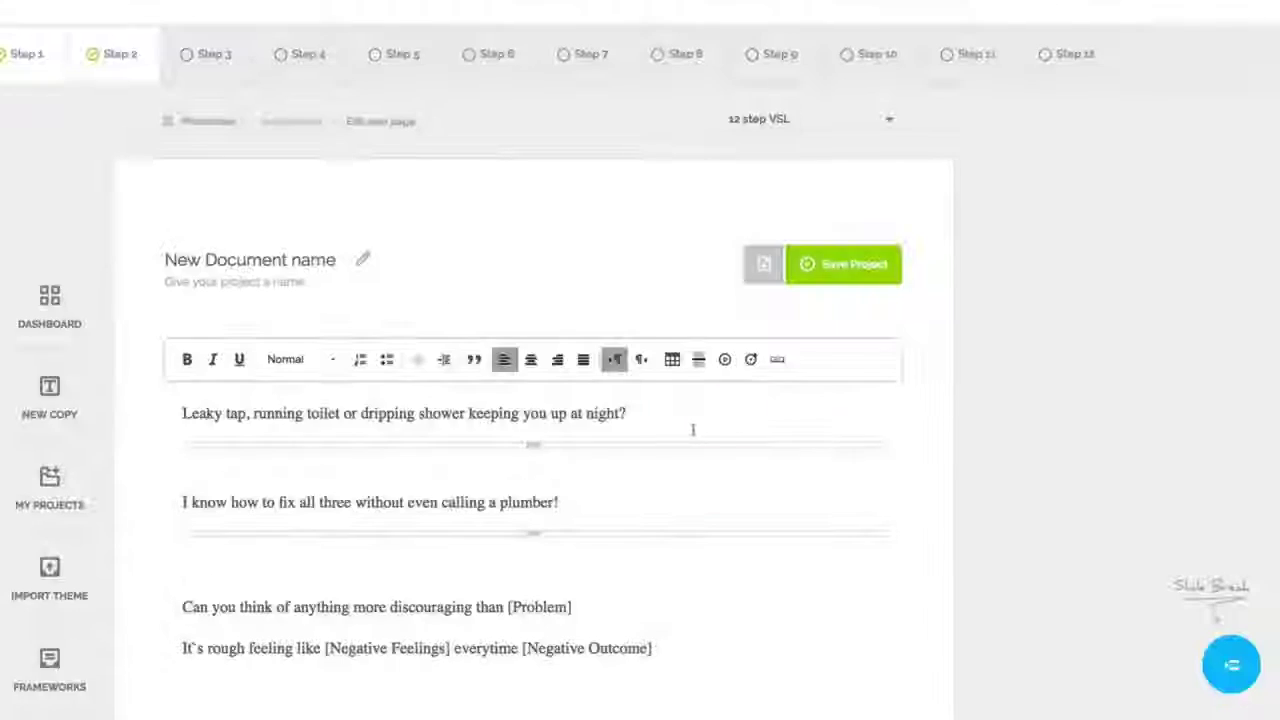
Insert slide breaks after the "Can you think of anything more discouraging" line and after the "It's rough feeling like" line.
{"action": "scroll", "coordinate": [691, 428], "scroll_direction": "down", "scroll_amount": 1}
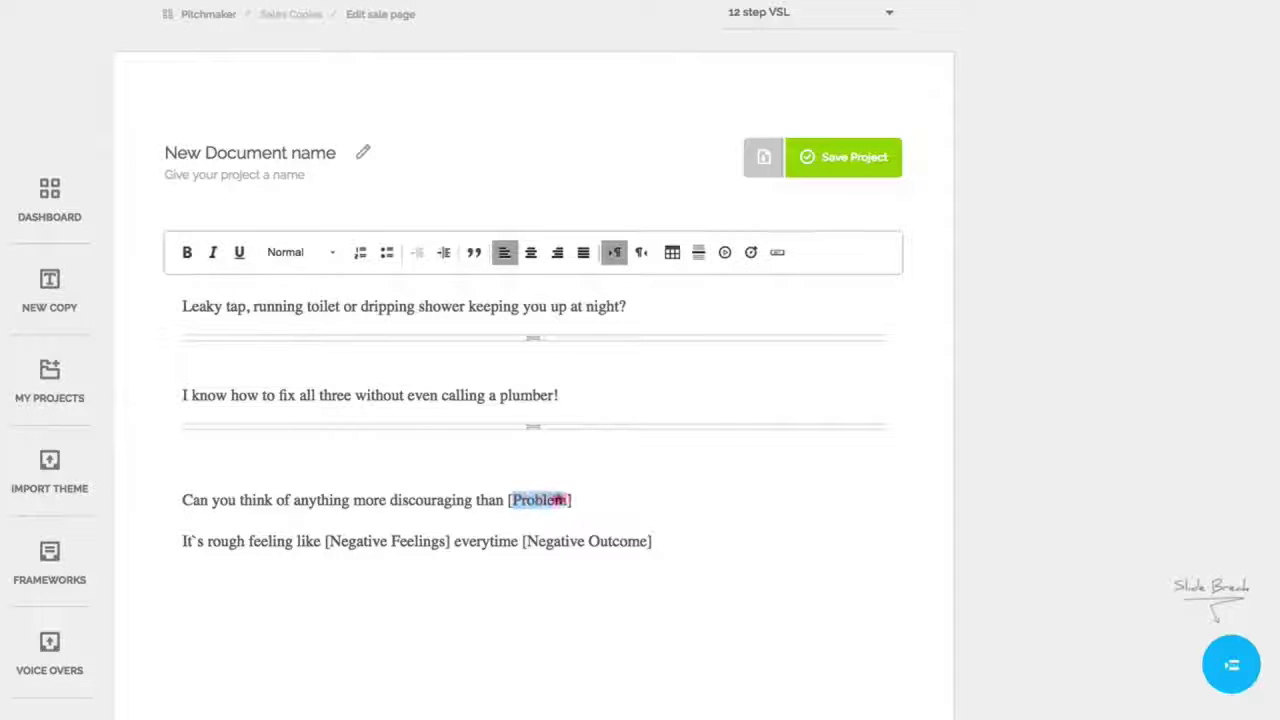
{"action": "left_click", "coordinate": [551, 529]}
{"action": "left_click", "coordinate": [591, 497]}
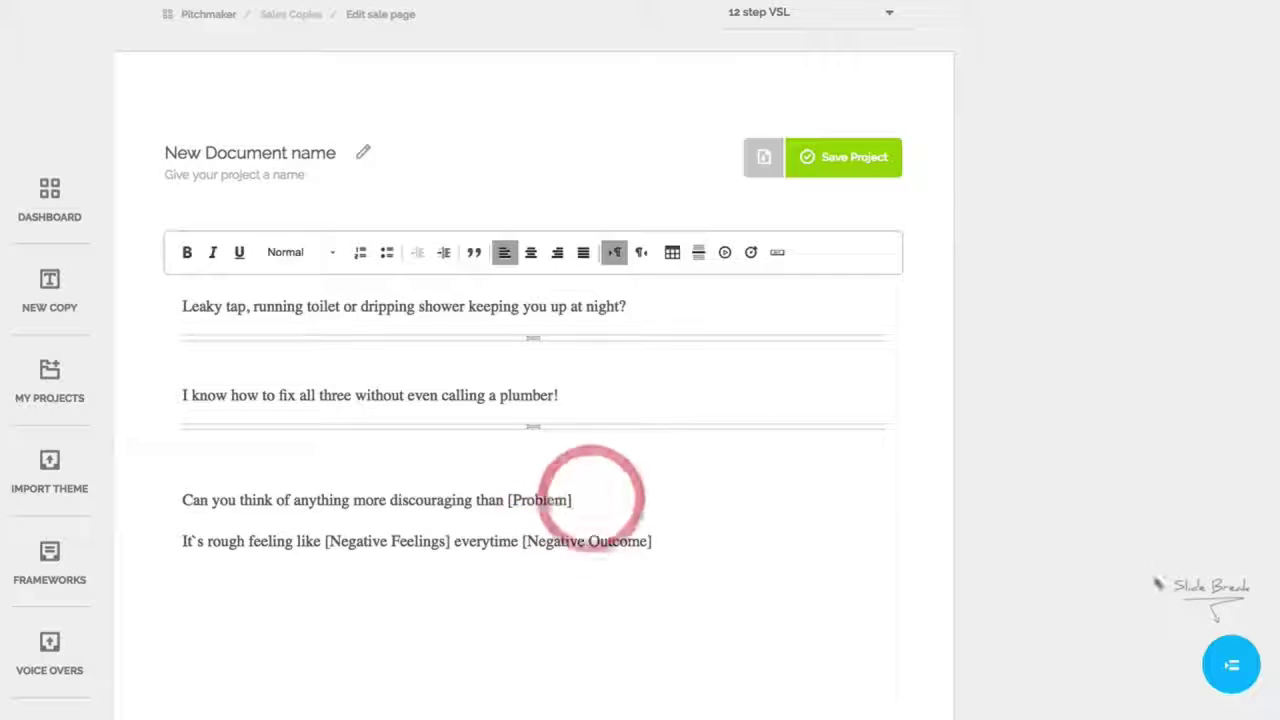
{"action": "left_click", "coordinate": [1231, 664]}
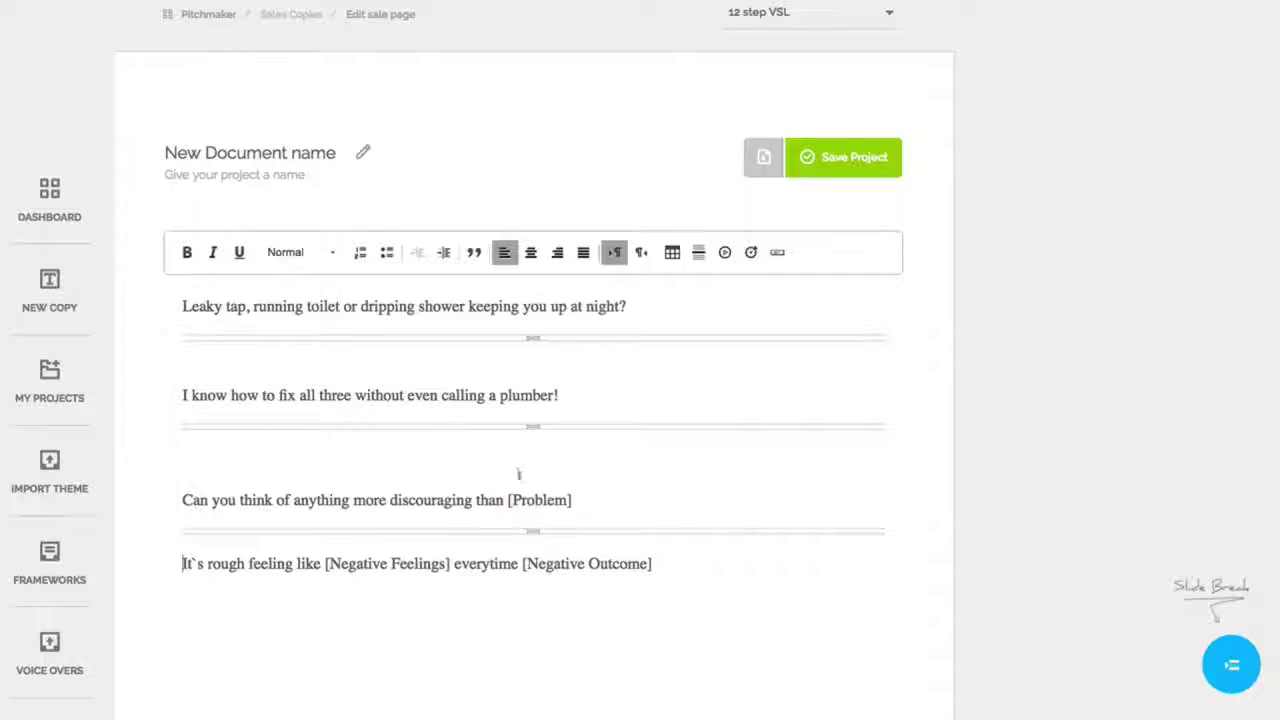
{"action": "scroll", "coordinate": [519, 474], "scroll_direction": "down", "scroll_amount": 1}
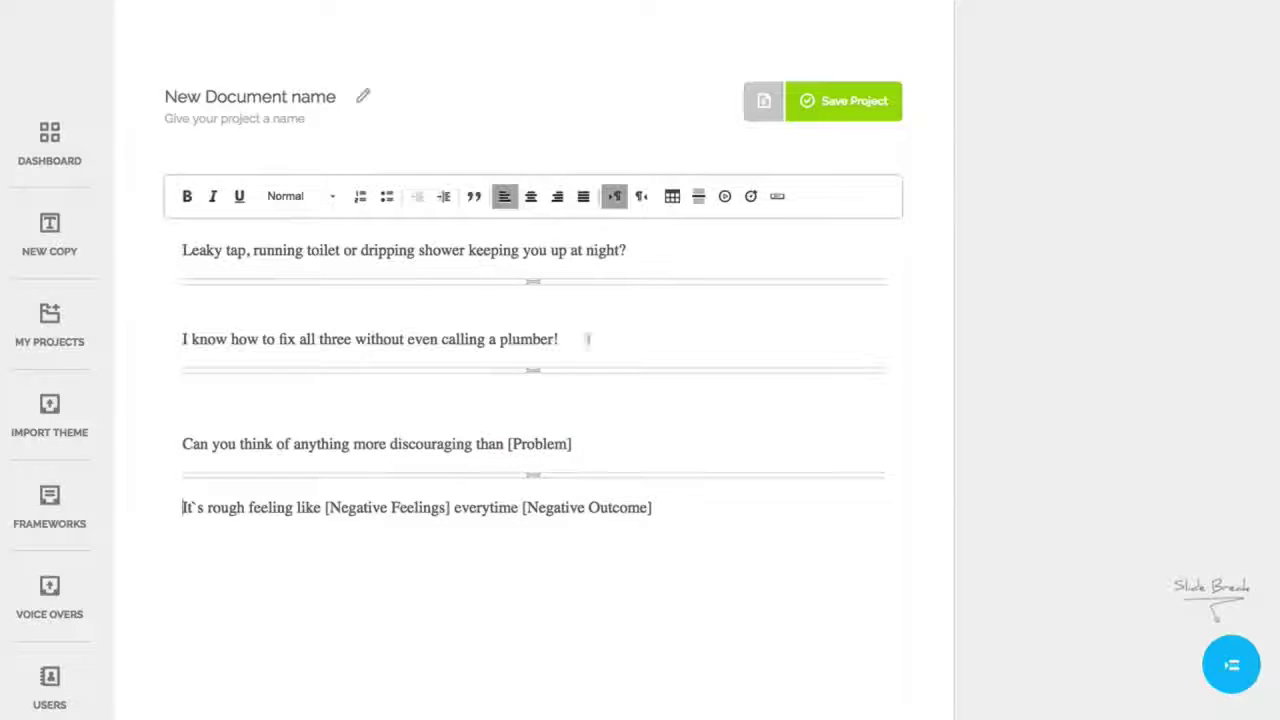
{"action": "left_click", "coordinate": [666, 507]}
{"action": "left_click", "coordinate": [1229, 662]}
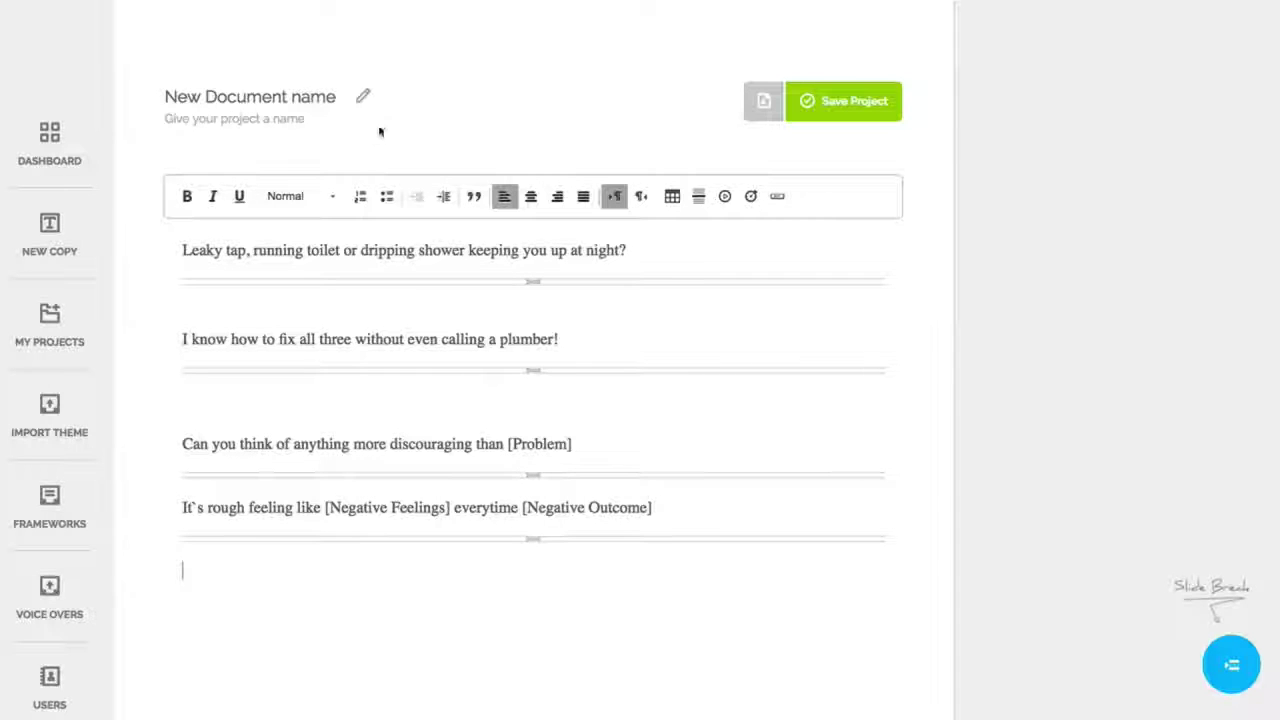
Rename the document with the account holder's first name followed by 2, and save the project.
{"action": "left_click", "coordinate": [221, 100]}
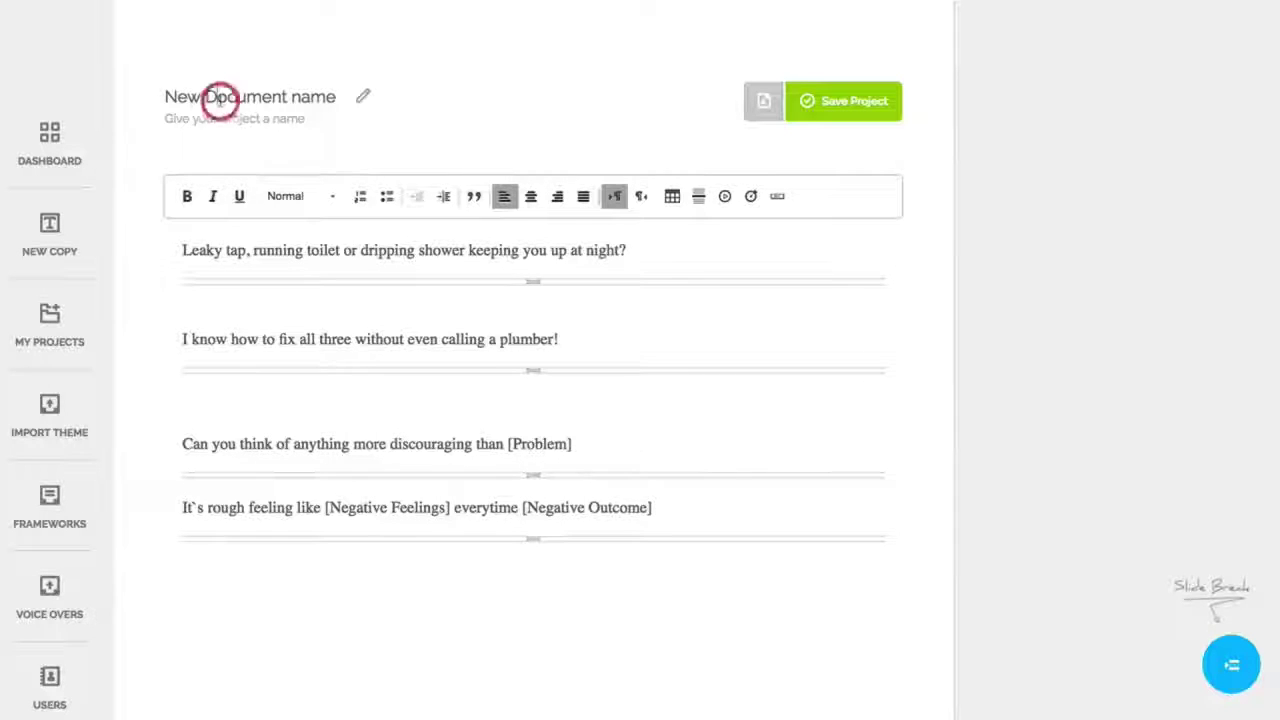
{"action": "left_click_drag", "start_coordinate": [337, 97], "coordinate": [160, 90]}
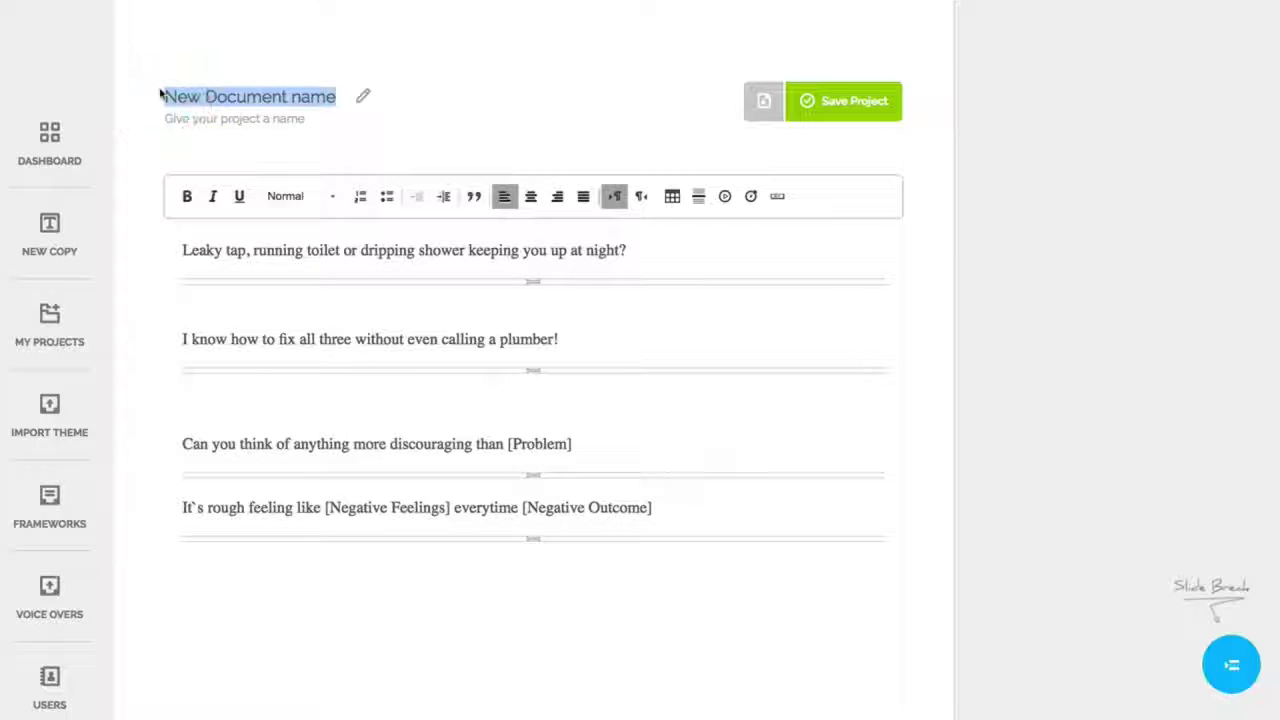
{"action": "type", "text": "mario"}
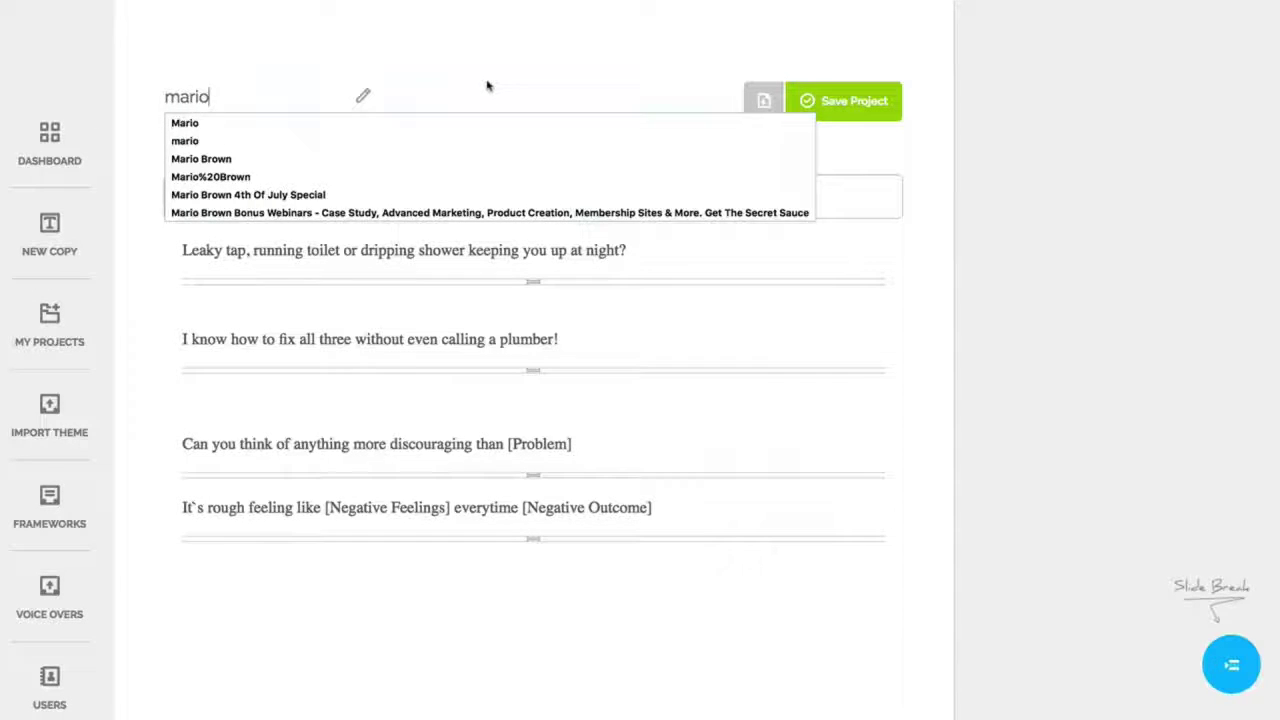
{"action": "type", "text": "2"}
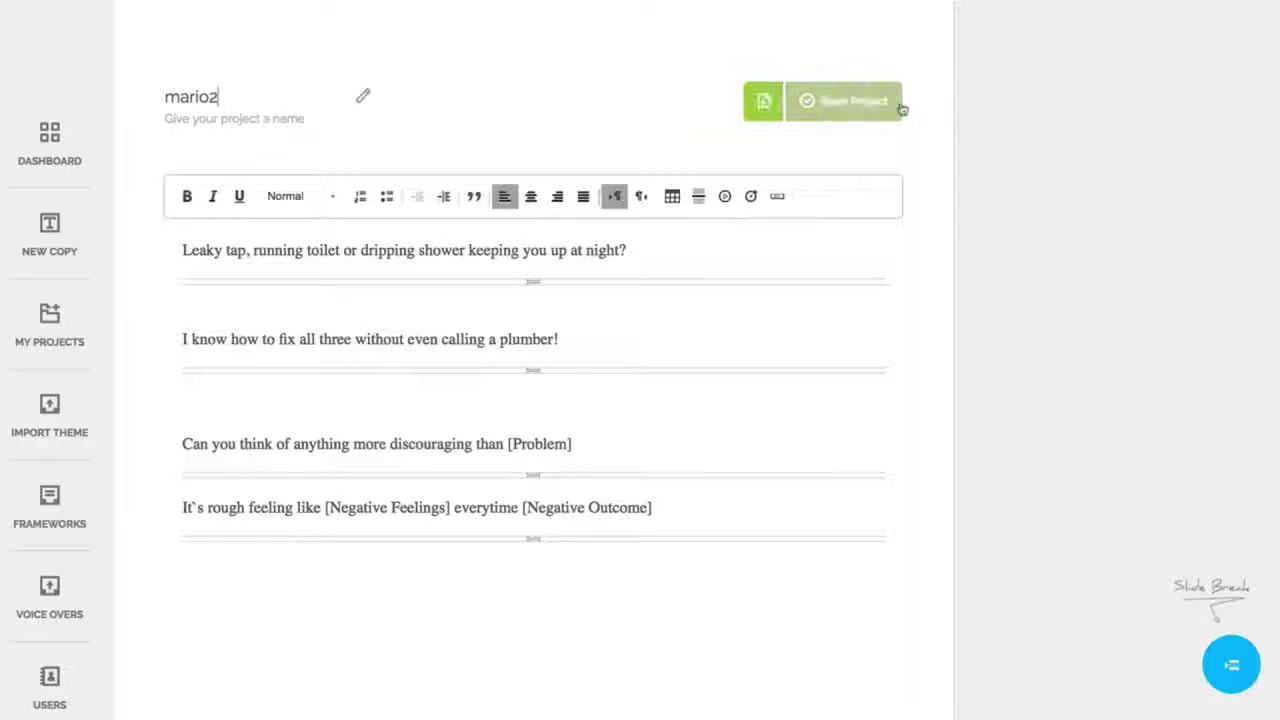
{"action": "left_click", "coordinate": [885, 107]}
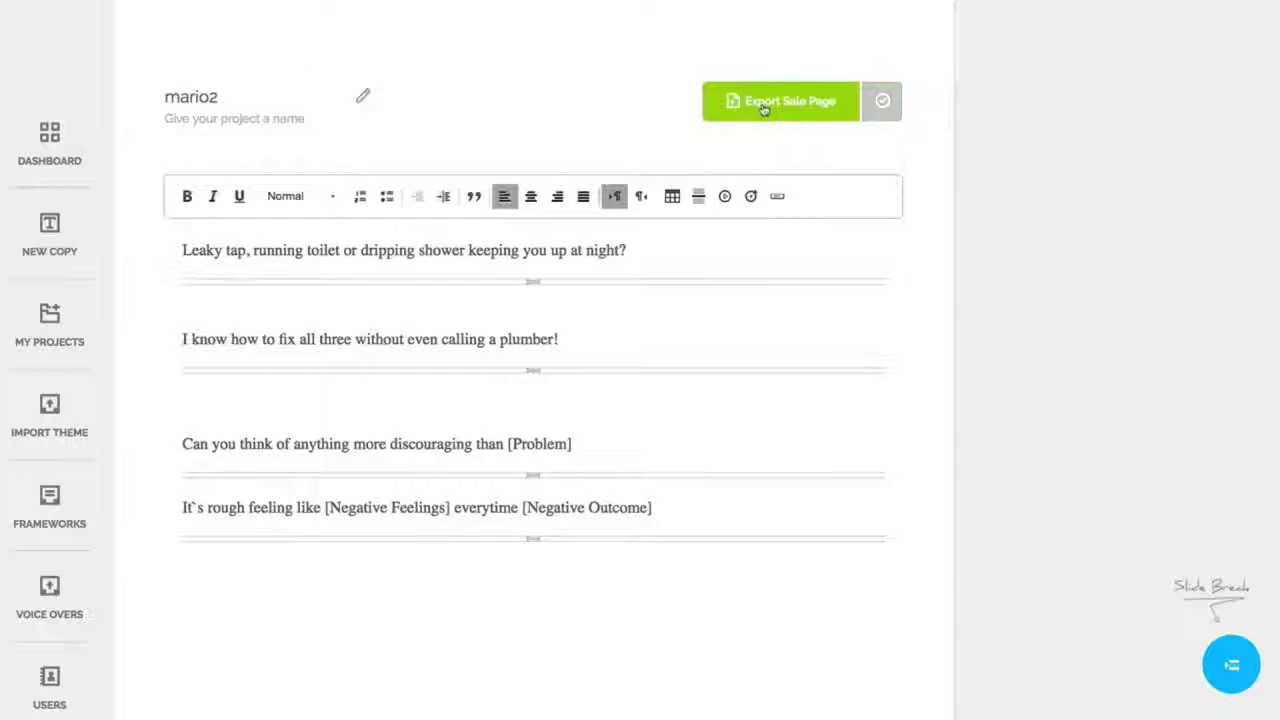
Export the sales page as a PowerPoint presentation using the Simple White template.
{"action": "left_click", "coordinate": [762, 105]}
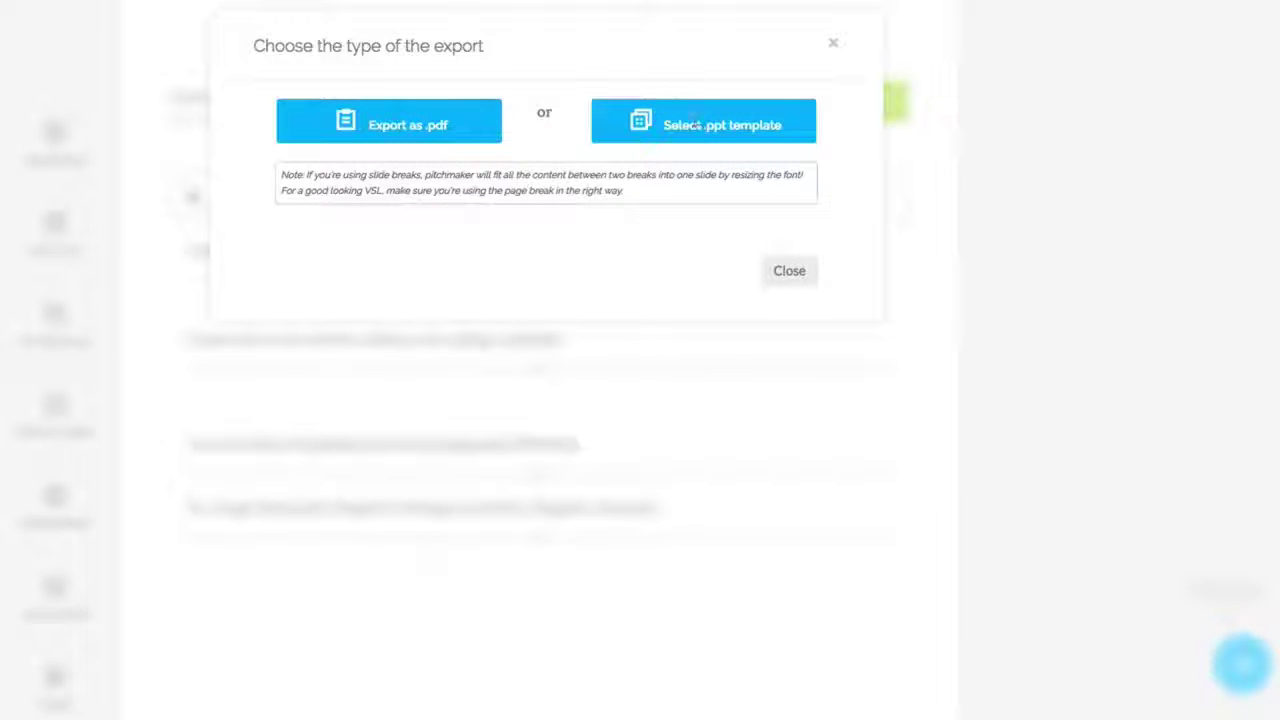
{"action": "left_click", "coordinate": [693, 122]}
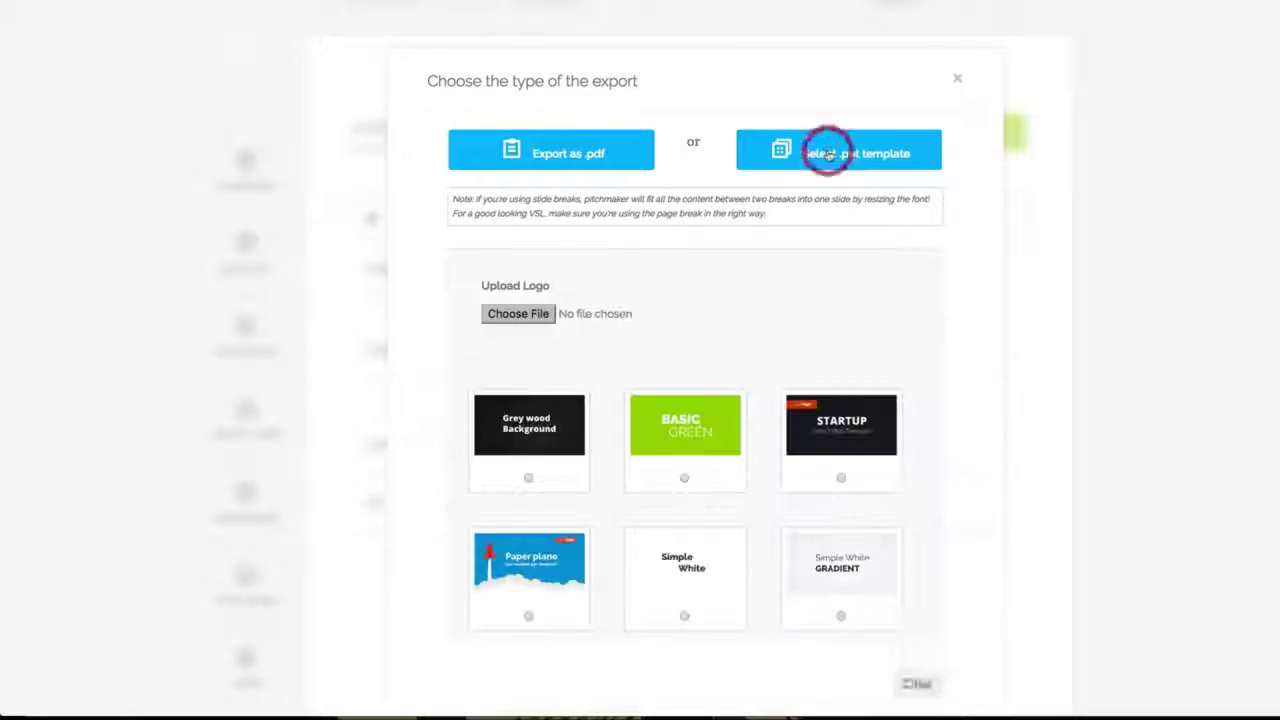
{"action": "scroll", "coordinate": [734, 246], "scroll_direction": "down", "scroll_amount": 3}
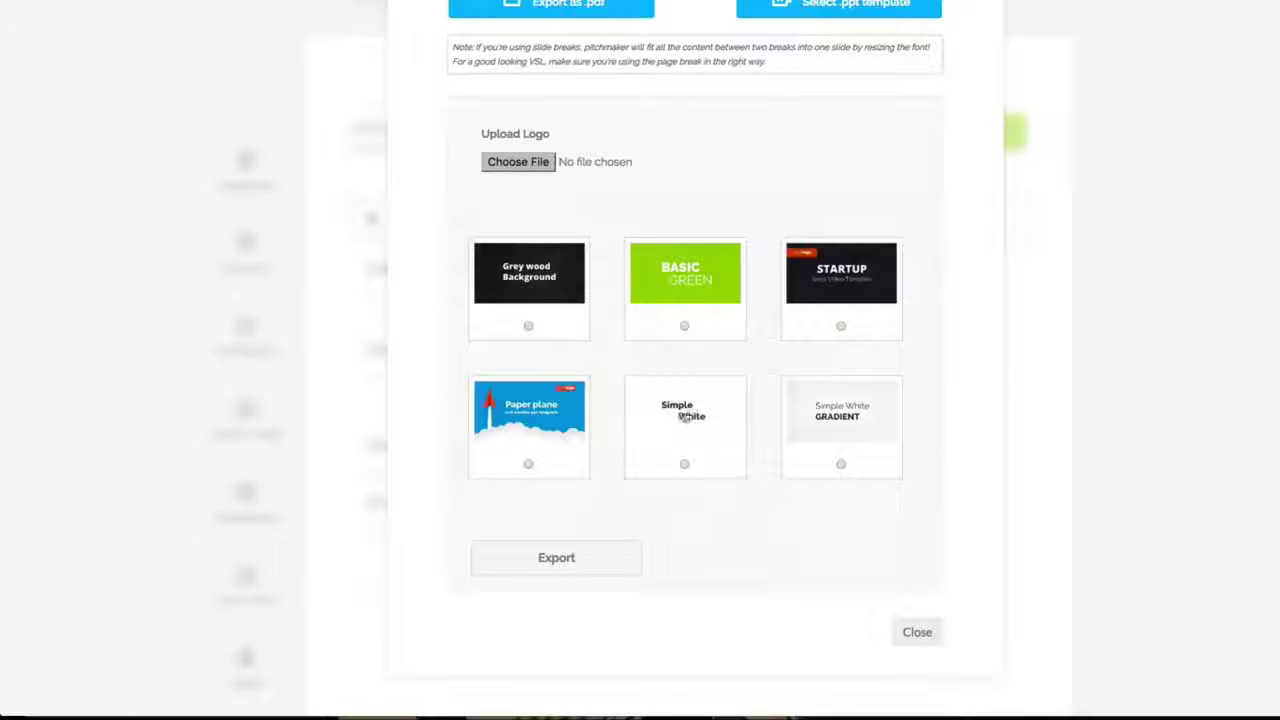
{"action": "left_click", "coordinate": [684, 463]}
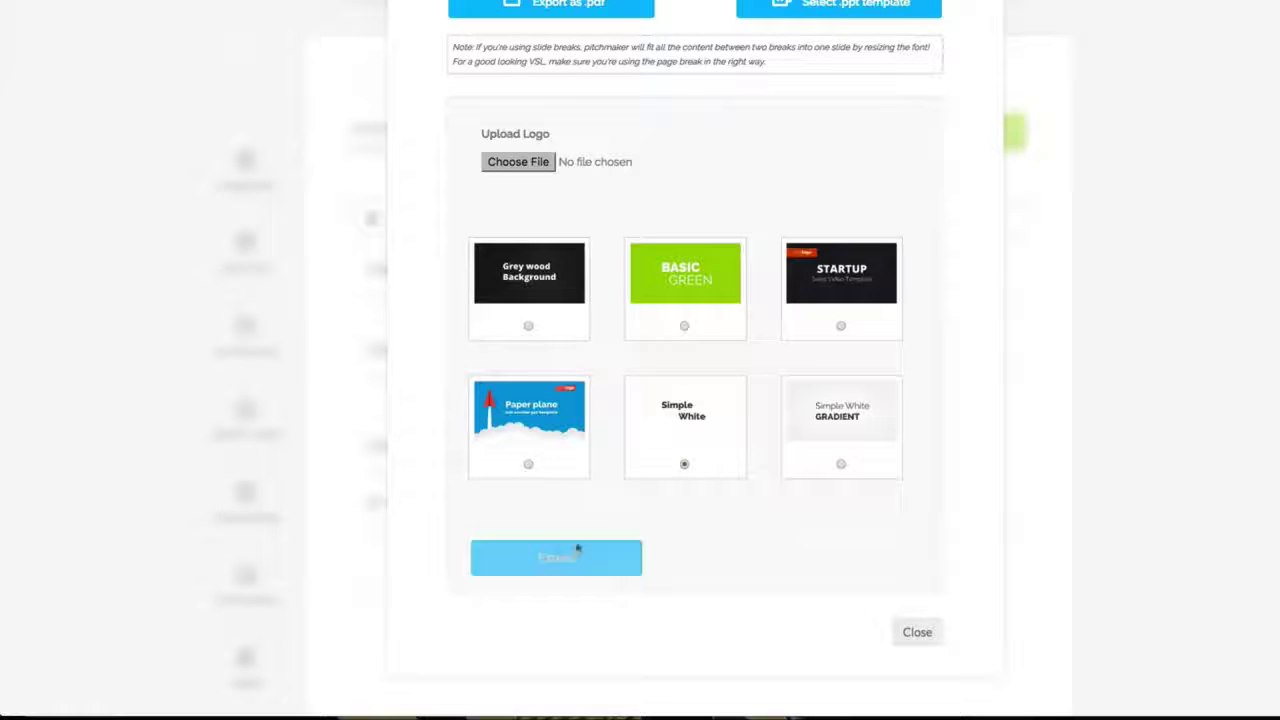
{"action": "left_click", "coordinate": [555, 560]}
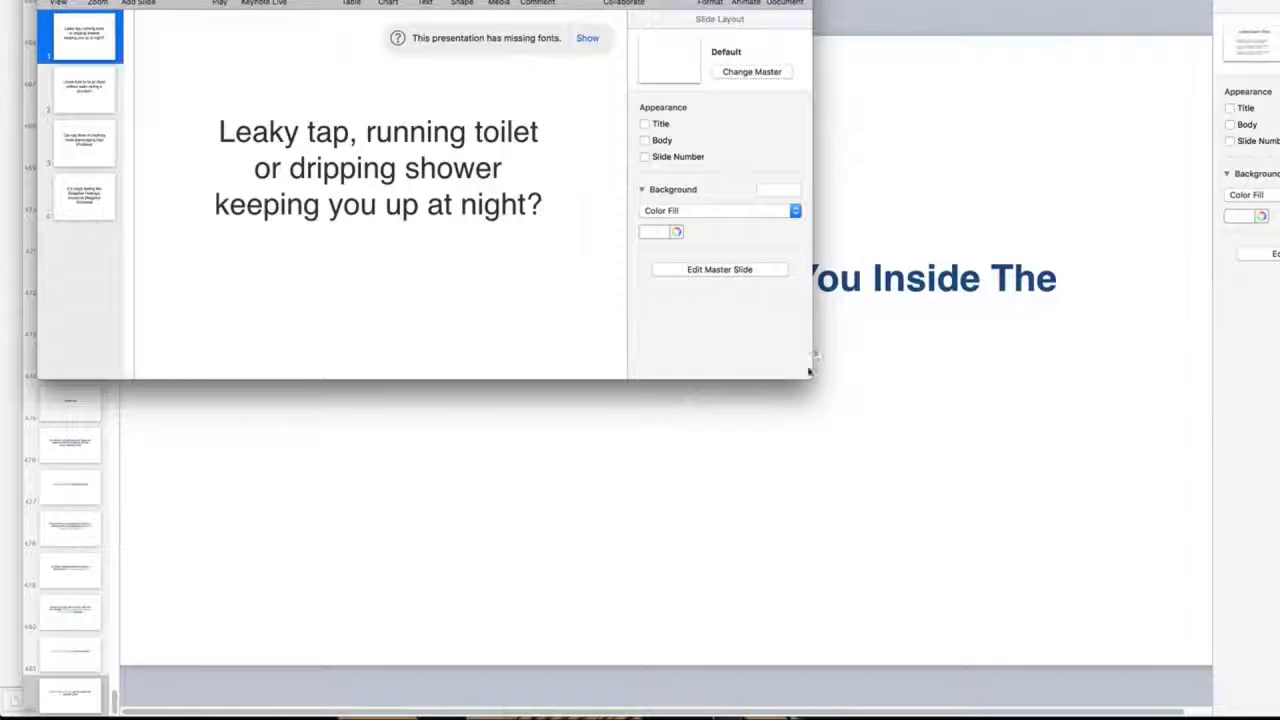
Enlarge the exported presentation's window in Keynote and view its second and third slides.
{"action": "left_click_drag", "start_coordinate": [811, 379], "coordinate": [1210, 674]}
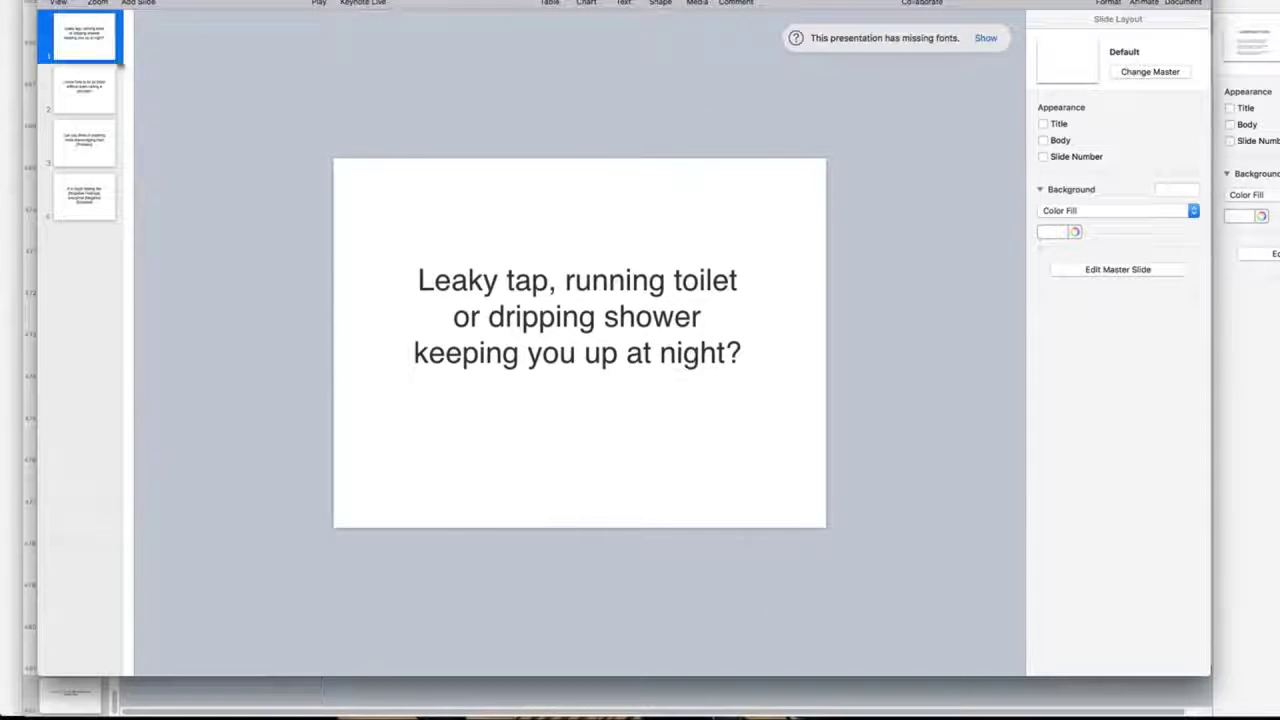
{"action": "left_click", "coordinate": [86, 90]}
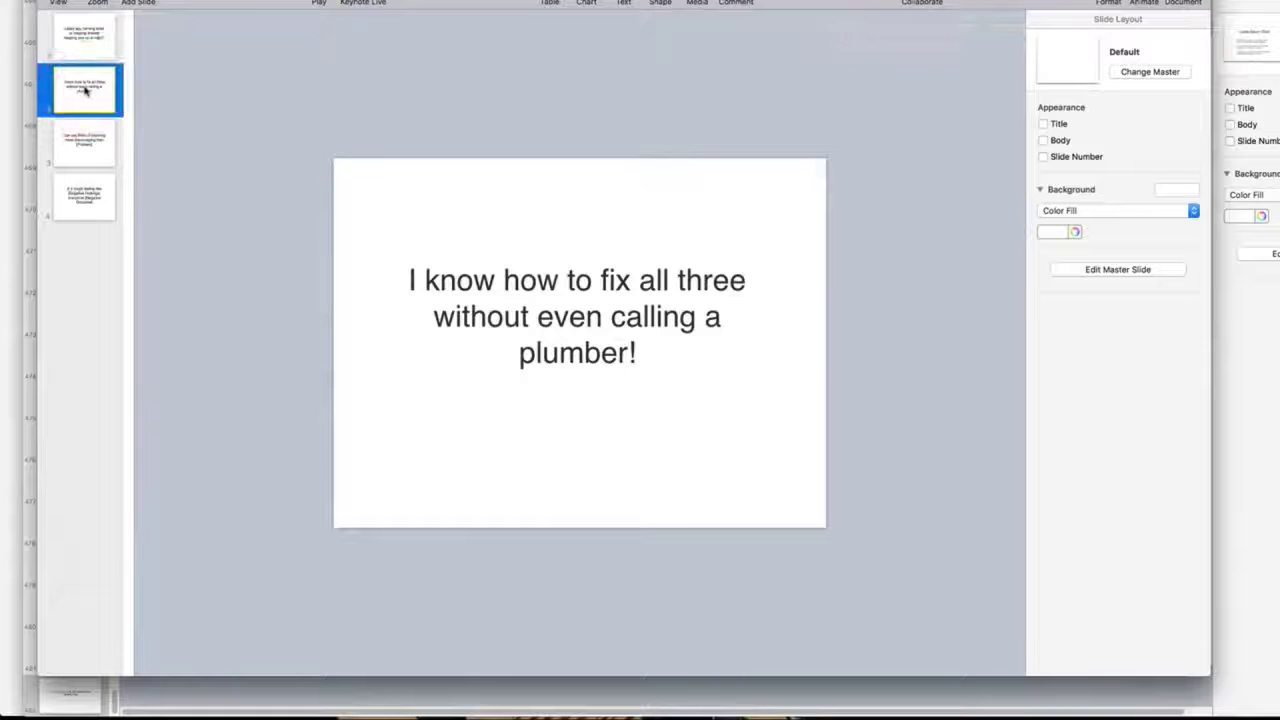
{"action": "left_click", "coordinate": [85, 135]}
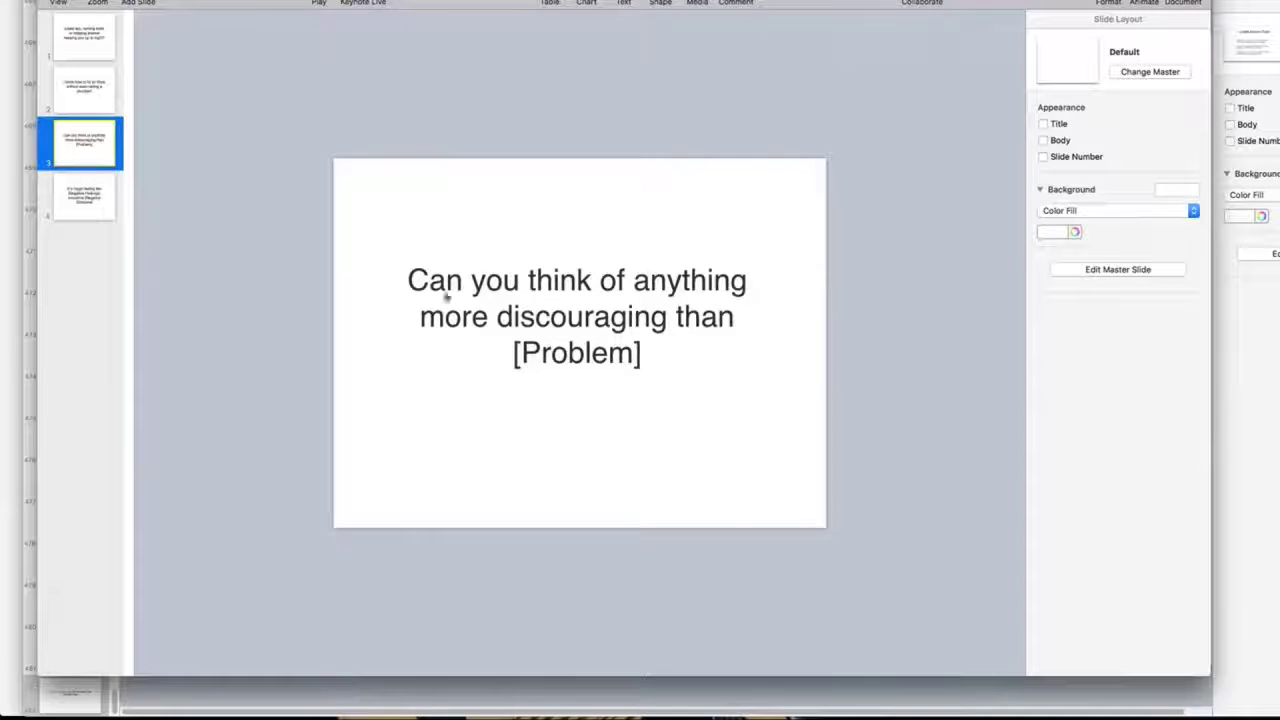
View the presentation's fourth and first slides in Keynote, then return to Pitchmaker and close the export options.
{"action": "left_click", "coordinate": [87, 195]}
{"action": "left_click", "coordinate": [85, 40]}
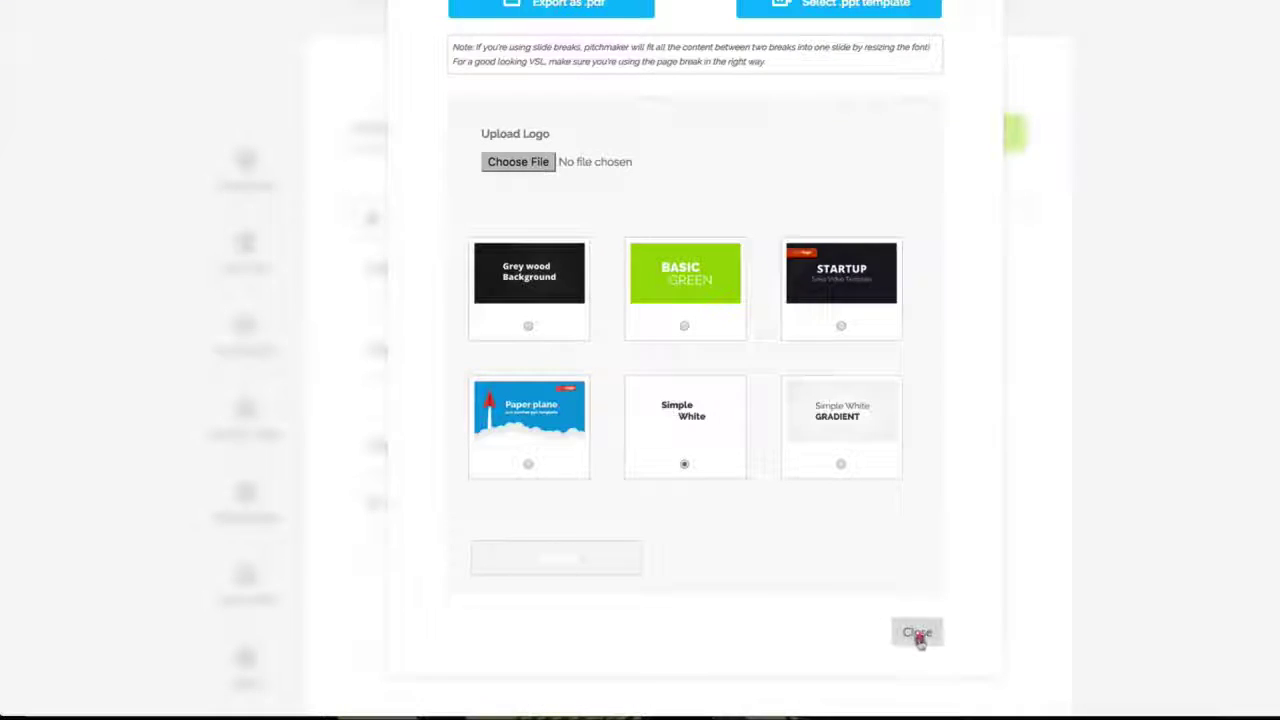
{"action": "left_click", "coordinate": [917, 632]}
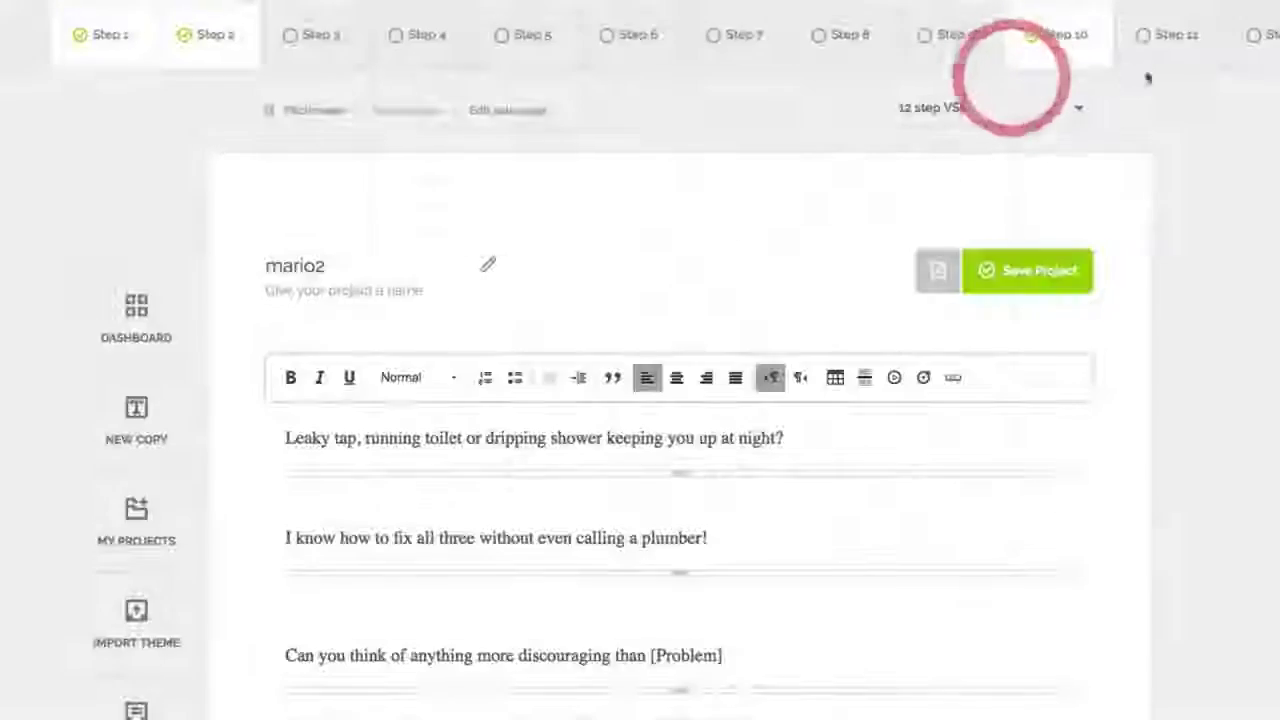
Open Step 11 of the framework to read its scarcity and call to action guidance, and close it.
{"action": "left_click", "coordinate": [1149, 37]}
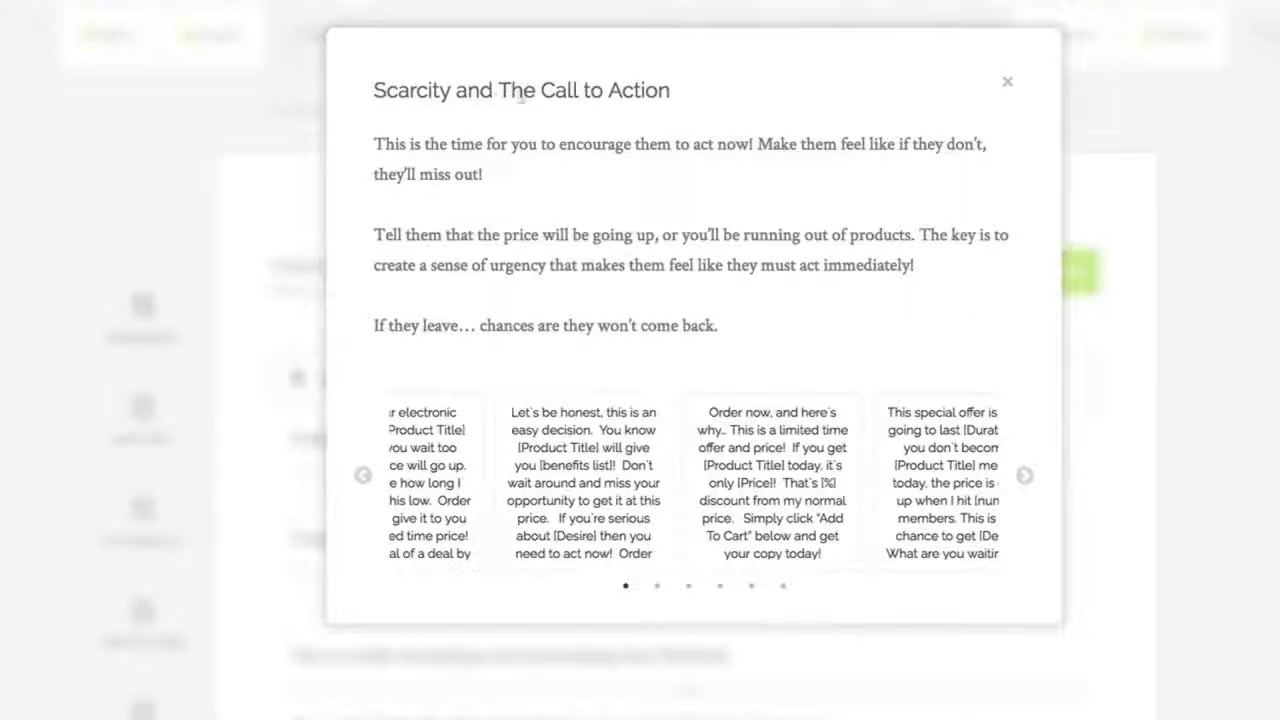
{"action": "left_click", "coordinate": [1007, 81]}
Insert a video placeholder at the end of the script, below the last slide break.
{"action": "scroll", "coordinate": [1190, 360], "scroll_direction": "down", "scroll_amount": 2}
{"action": "scroll", "coordinate": [1200, 376], "scroll_direction": "down", "scroll_amount": 2}
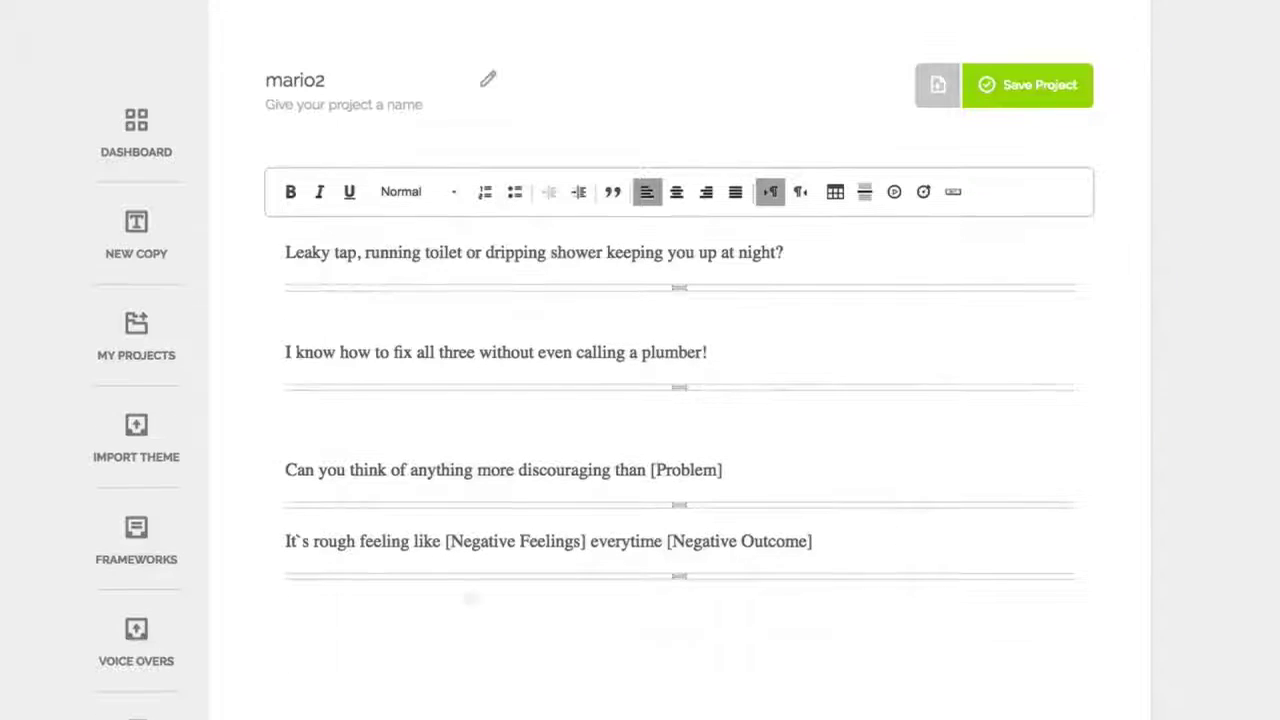
{"action": "left_click", "coordinate": [408, 606]}
{"action": "left_click", "coordinate": [889, 193]}
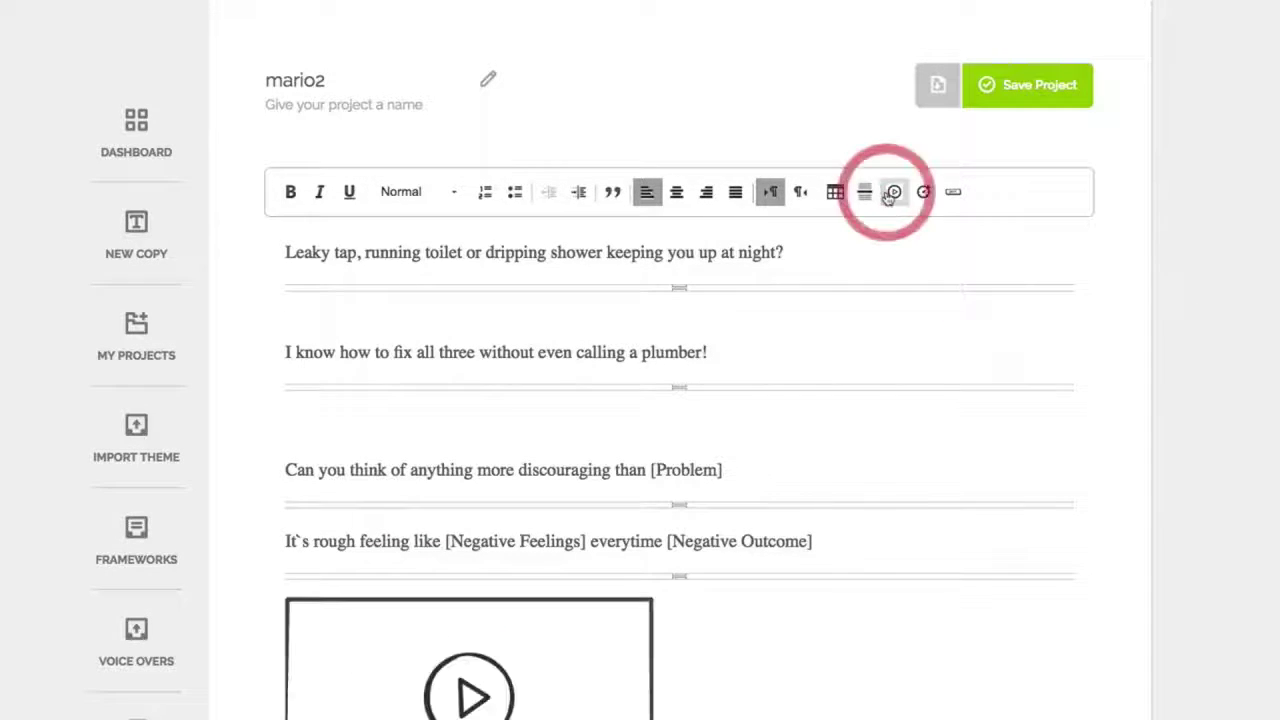
Add a slide break and a countdown timer placeholder below the video placeholder.
{"action": "scroll", "coordinate": [817, 349], "scroll_direction": "down", "scroll_amount": 6}
{"action": "left_click", "coordinate": [782, 437]}
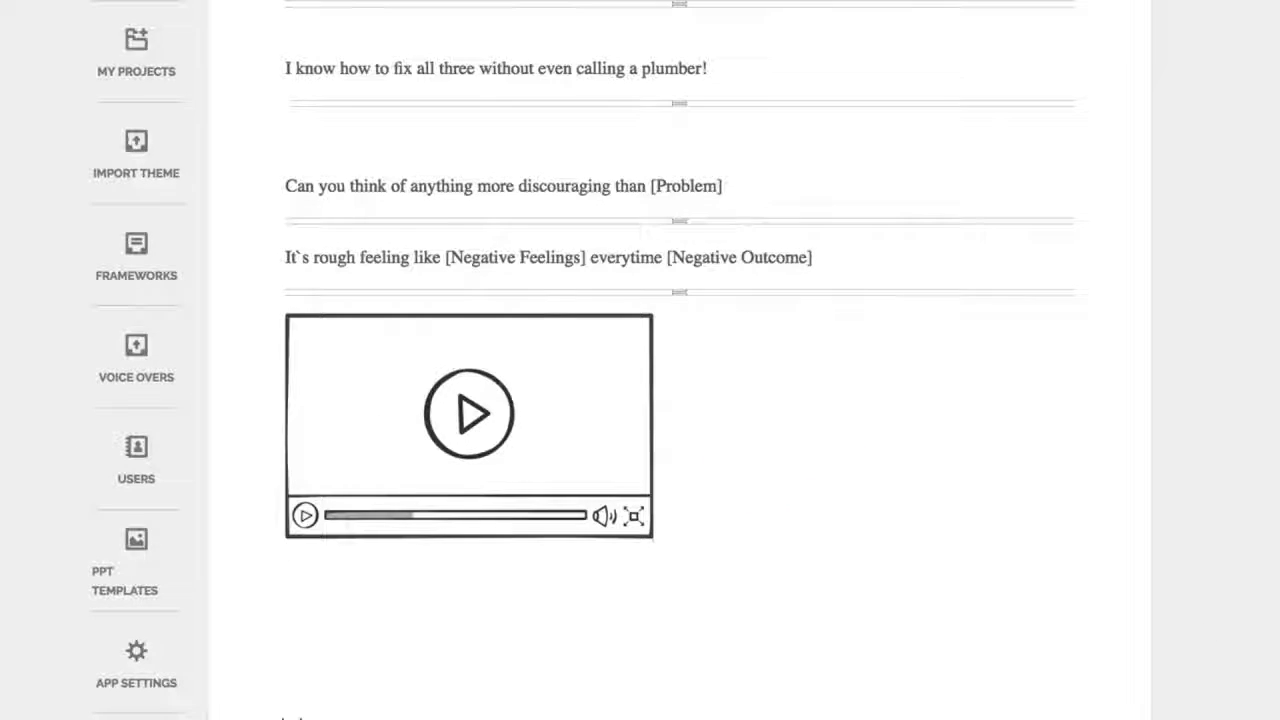
{"action": "scroll", "coordinate": [922, 434], "scroll_direction": "up", "scroll_amount": 7}
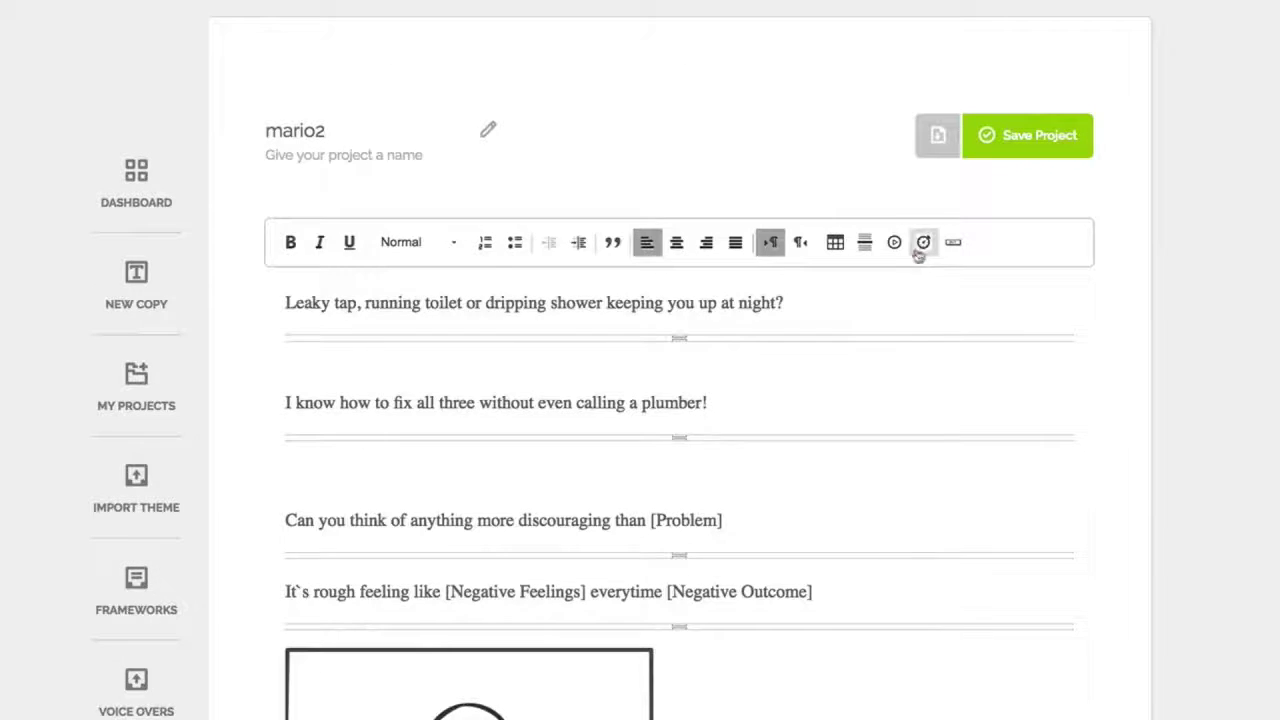
{"action": "left_click", "coordinate": [922, 243]}
{"action": "scroll", "coordinate": [917, 300], "scroll_direction": "down", "scroll_amount": 10}
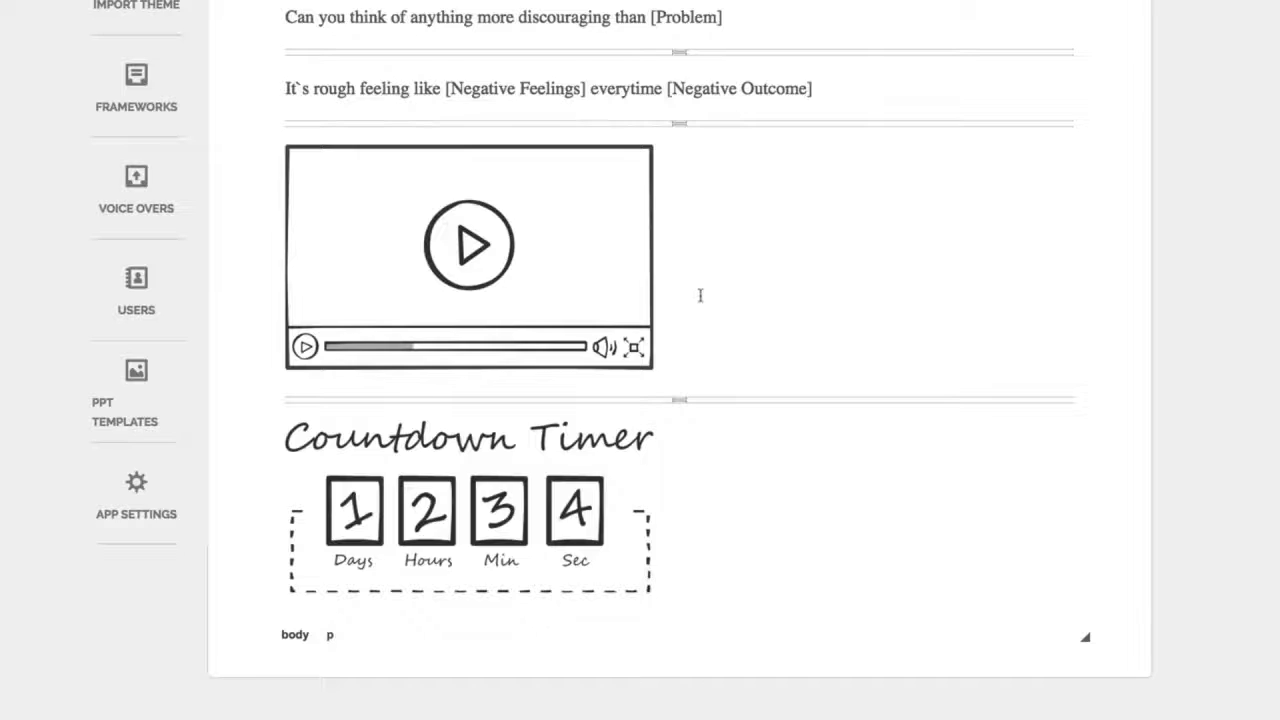
Open the voice over artists collection and browse the offers on its first and second pages.
{"action": "scroll", "coordinate": [700, 295], "scroll_direction": "up", "scroll_amount": 1}
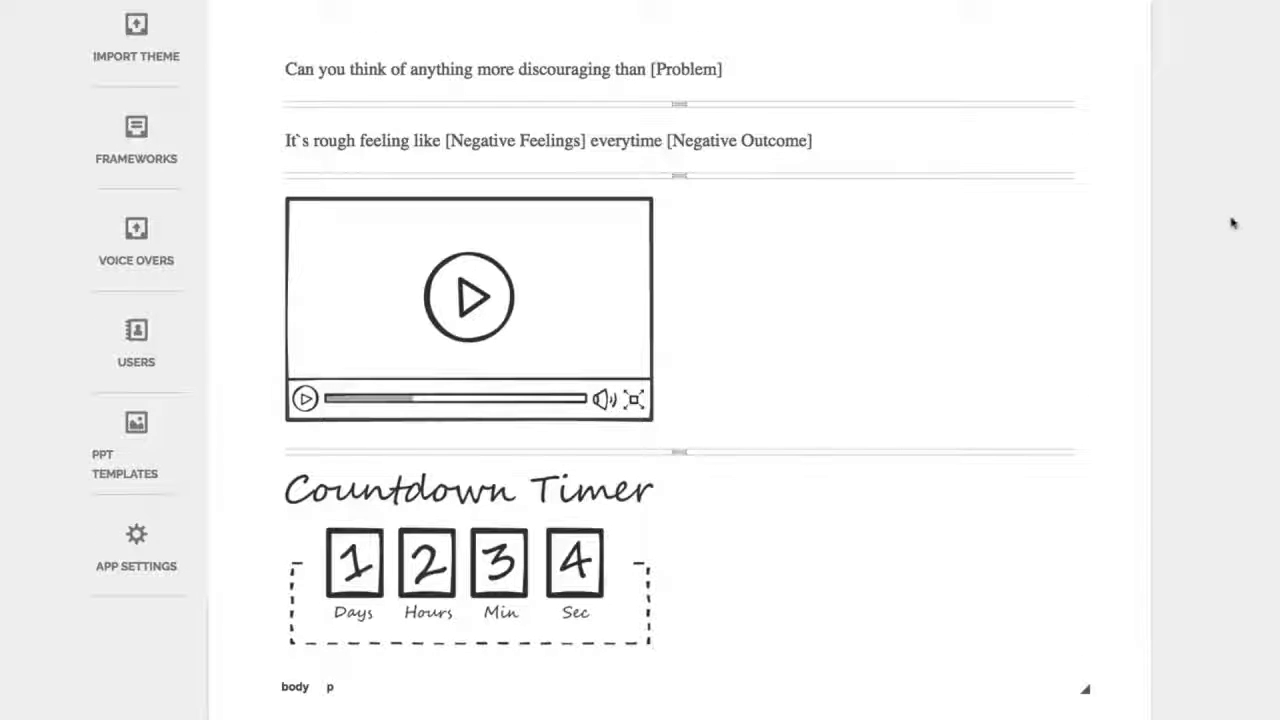
{"action": "scroll", "coordinate": [1218, 230], "scroll_direction": "up", "scroll_amount": 1}
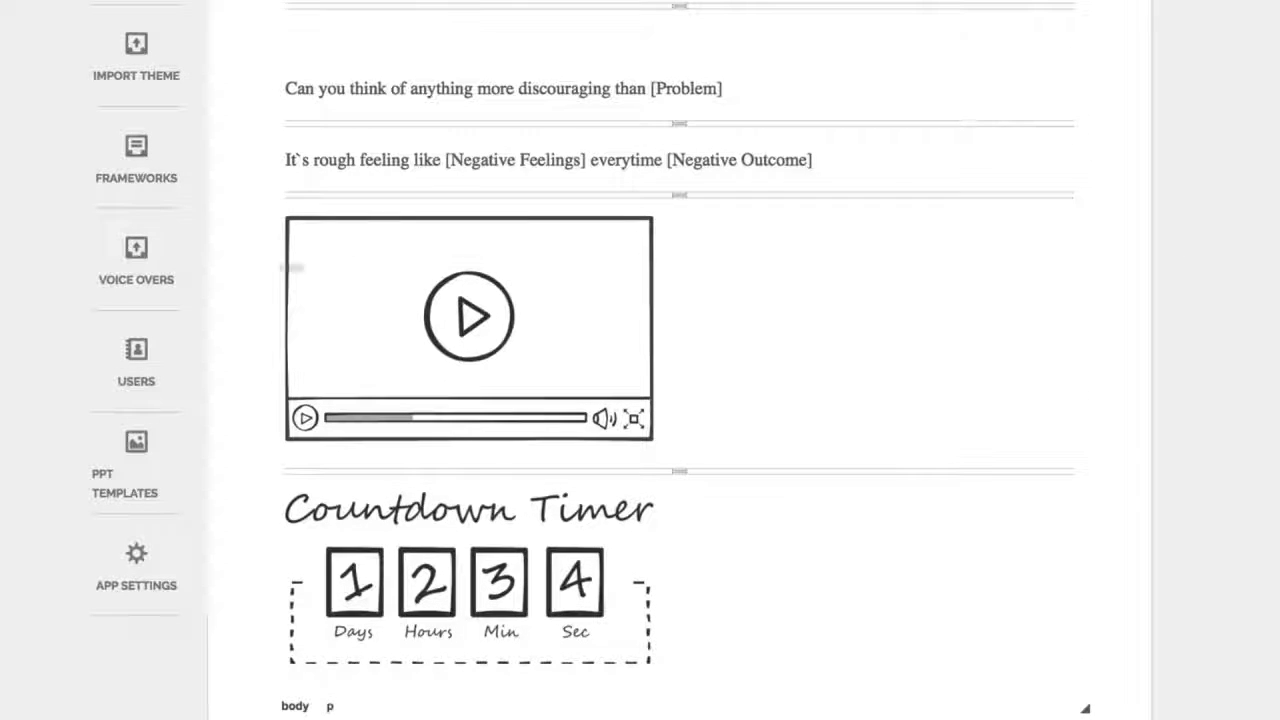
{"action": "left_click", "coordinate": [130, 272]}
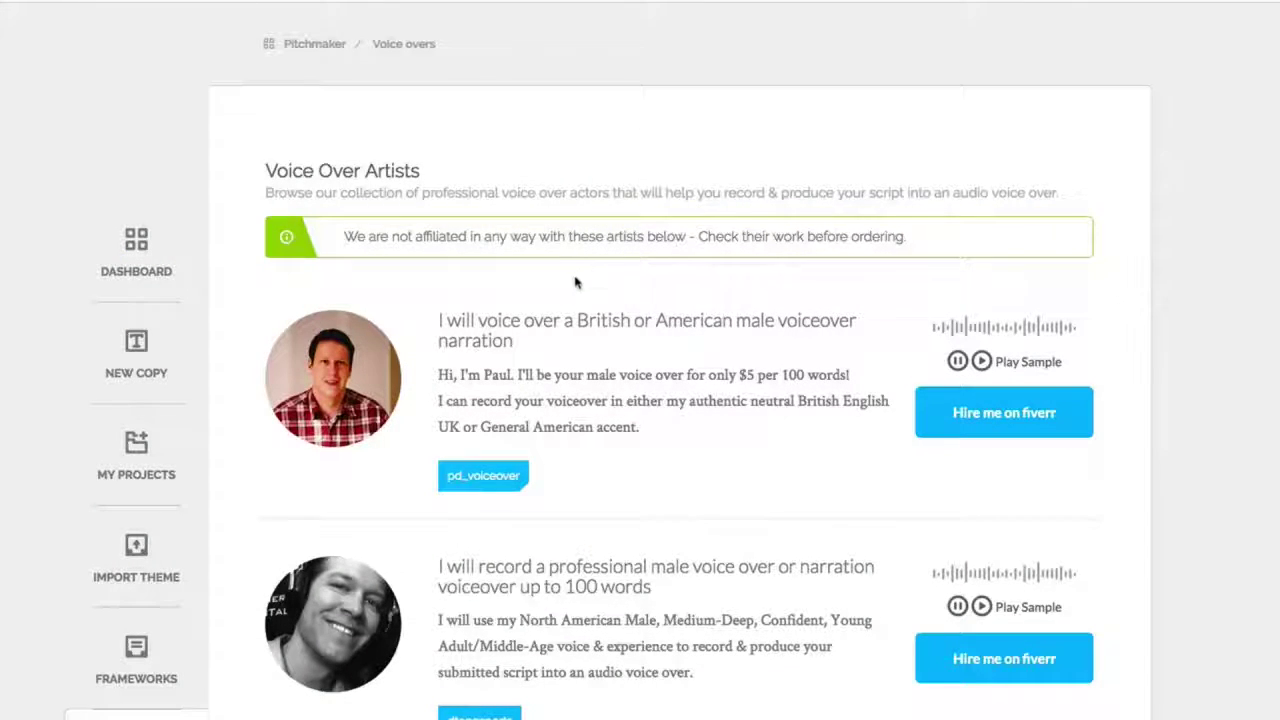
{"action": "scroll", "coordinate": [420, 279], "scroll_direction": "down", "scroll_amount": 5}
{"action": "scroll", "coordinate": [418, 279], "scroll_direction": "down", "scroll_amount": 9}
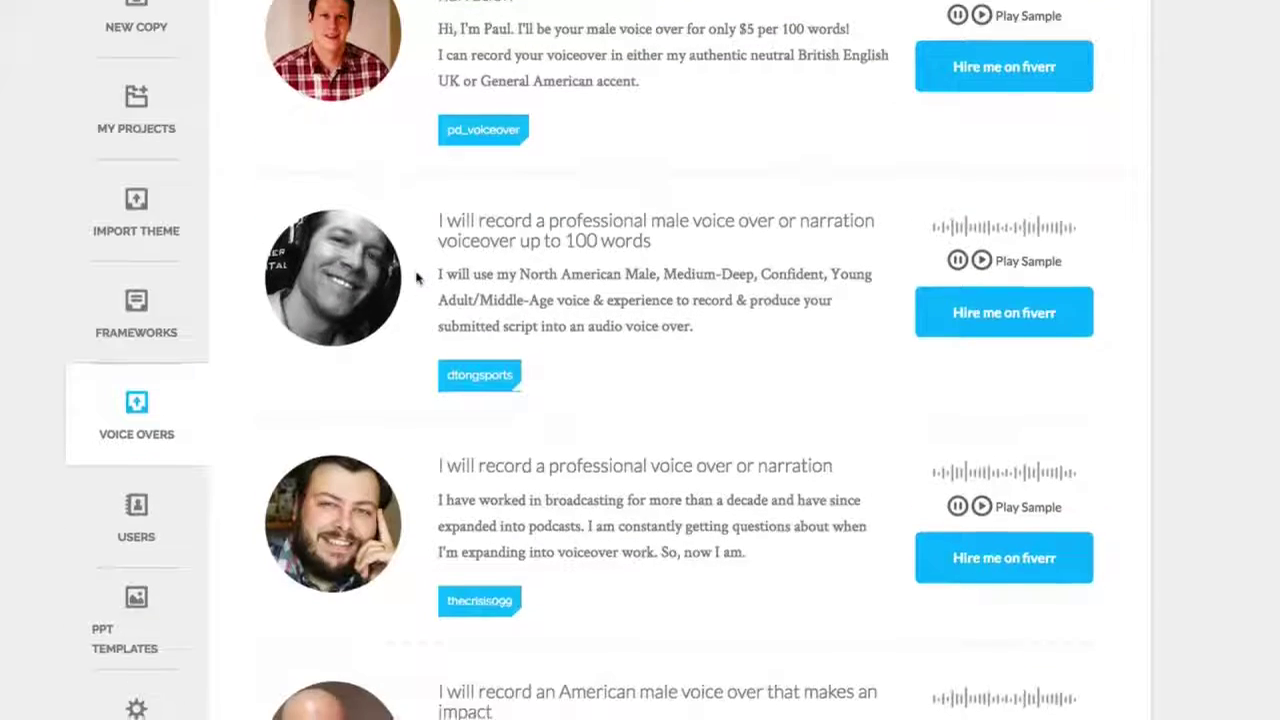
{"action": "scroll", "coordinate": [418, 279], "scroll_direction": "down", "scroll_amount": 9}
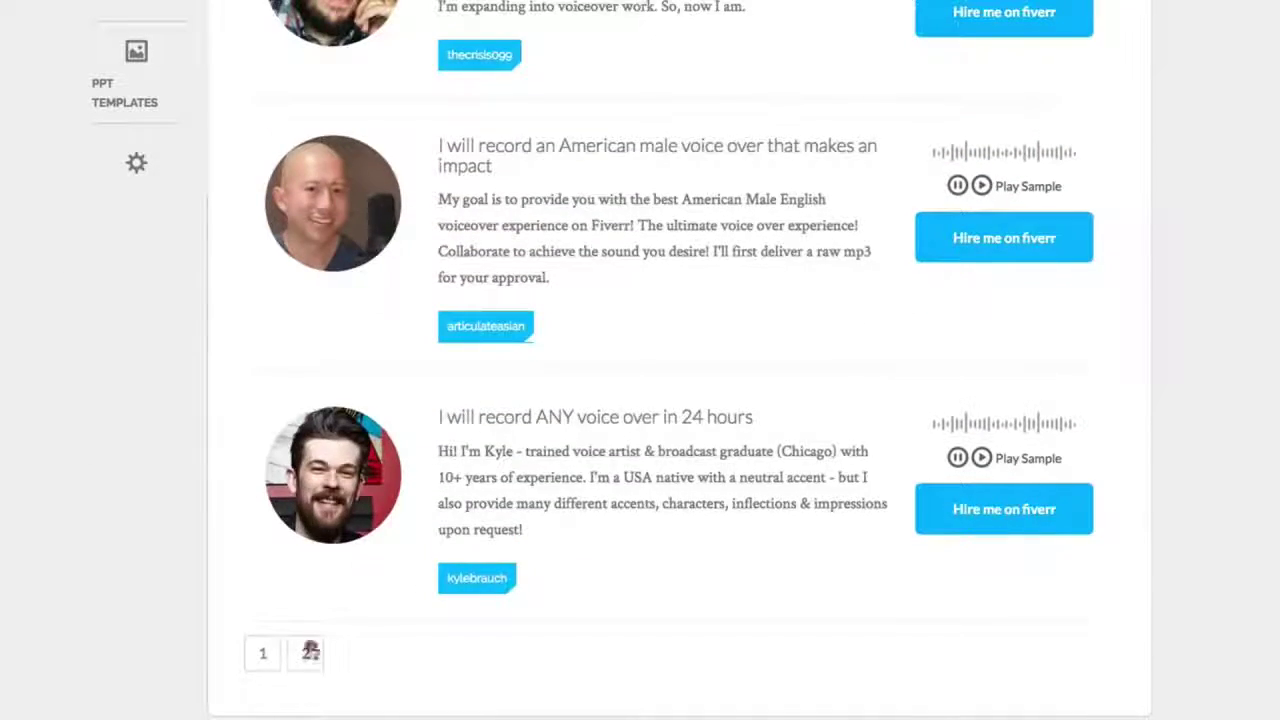
{"action": "left_click", "coordinate": [305, 653]}
{"action": "scroll", "coordinate": [461, 312], "scroll_direction": "up", "scroll_amount": 10}
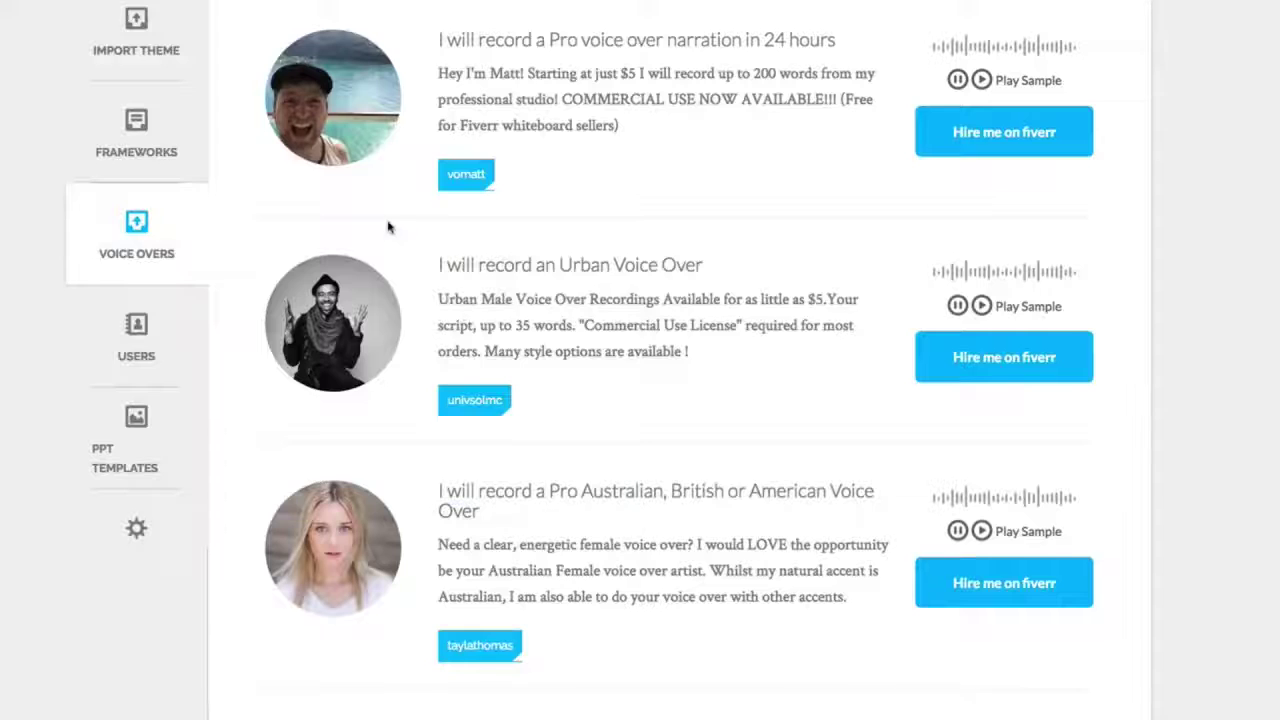
{"action": "scroll", "coordinate": [389, 234], "scroll_direction": "up", "scroll_amount": 2}
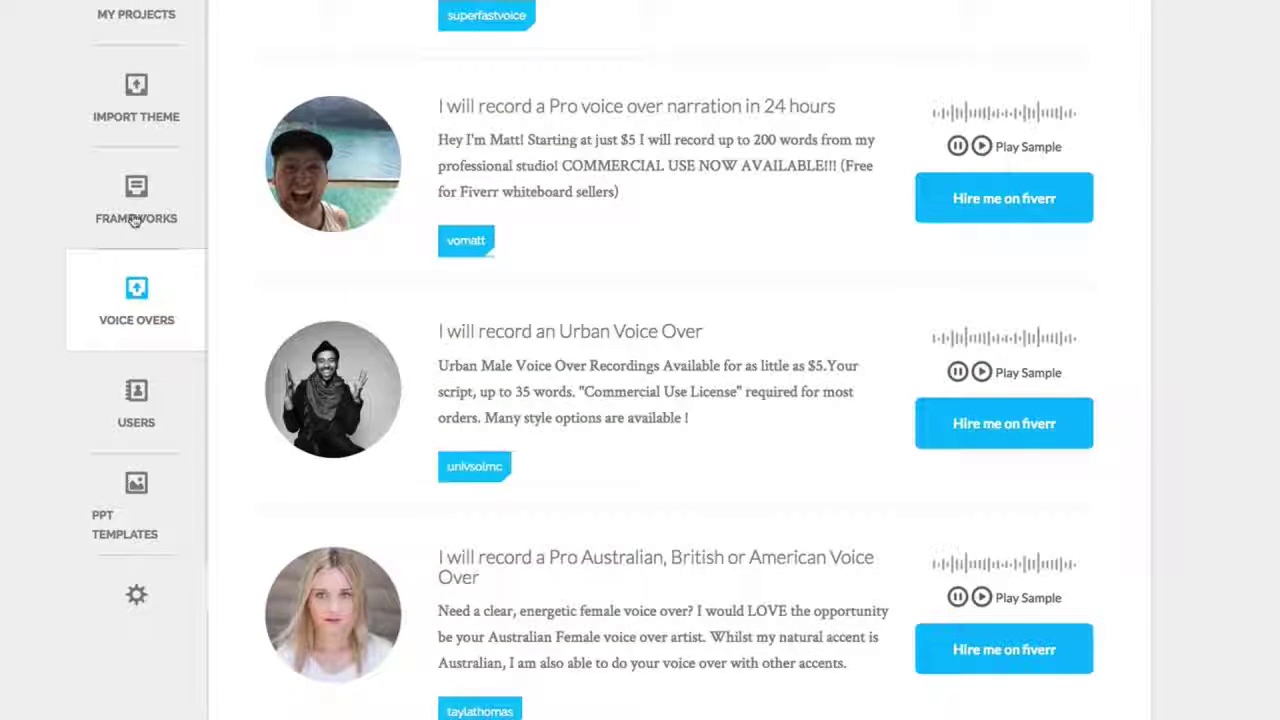
{"action": "scroll", "coordinate": [921, 290], "scroll_direction": "up", "scroll_amount": 8}
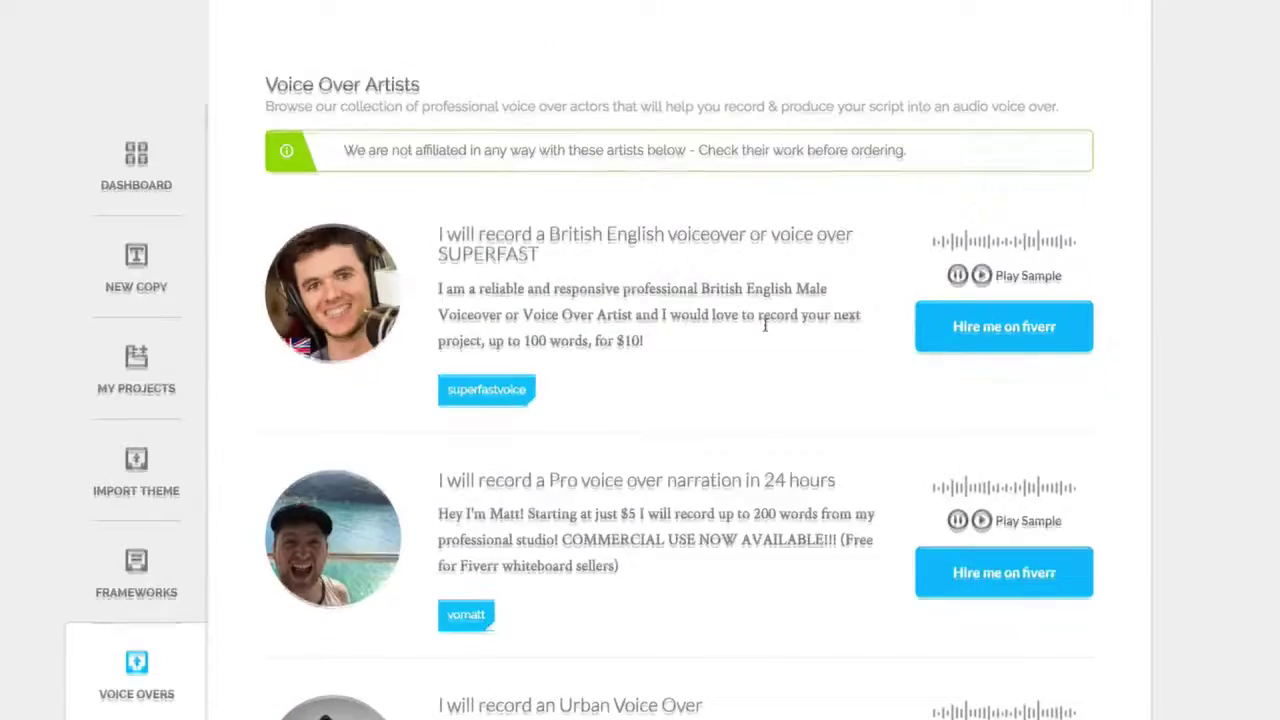
{"action": "scroll", "coordinate": [741, 328], "scroll_direction": "up", "scroll_amount": 1}
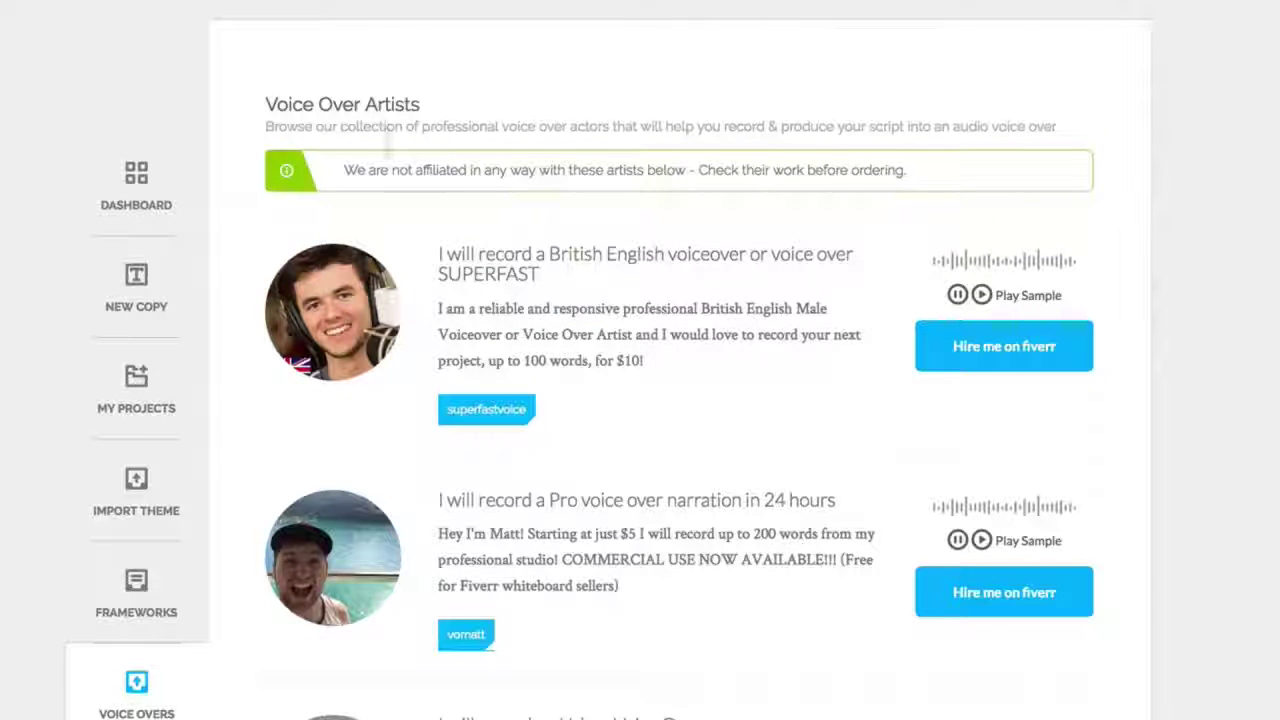
Return to the dashboard and look over its framework, project, support and bonus sections.
{"action": "left_click", "coordinate": [134, 178]}
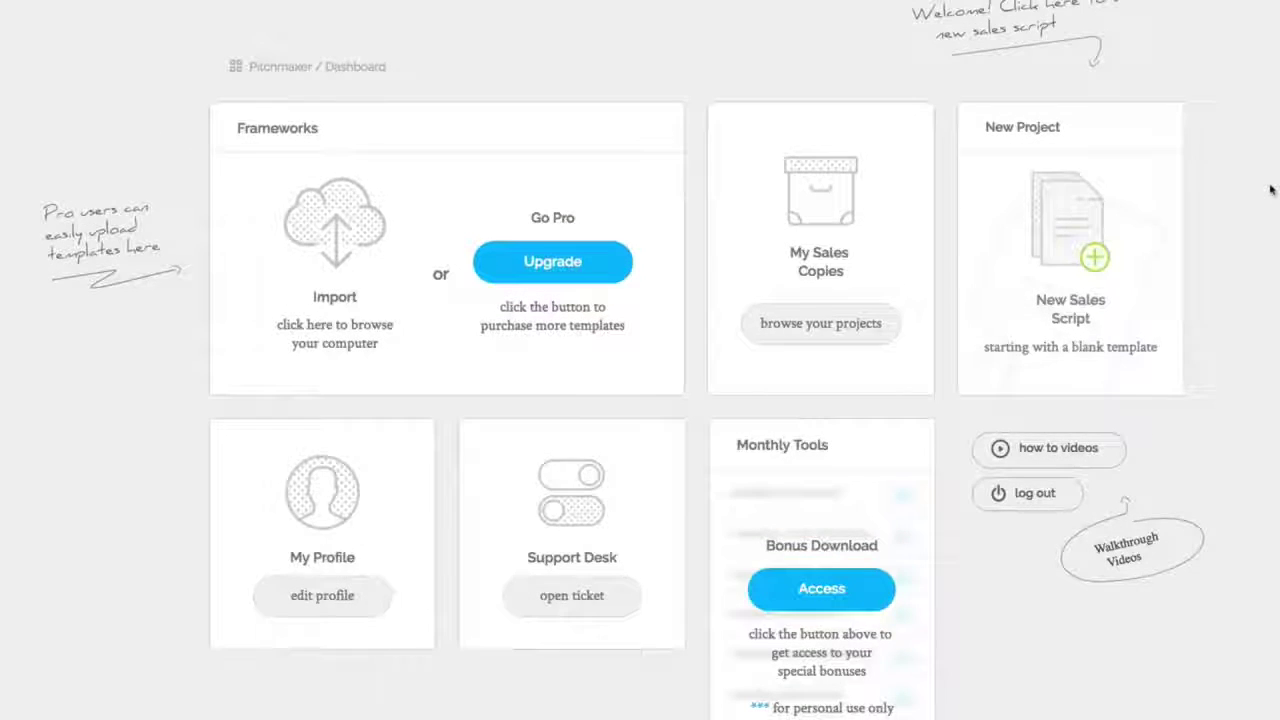
{"action": "scroll", "coordinate": [1271, 189], "scroll_direction": "down", "scroll_amount": 2}
{"action": "scroll", "coordinate": [1271, 189], "scroll_direction": "down", "scroll_amount": 1}
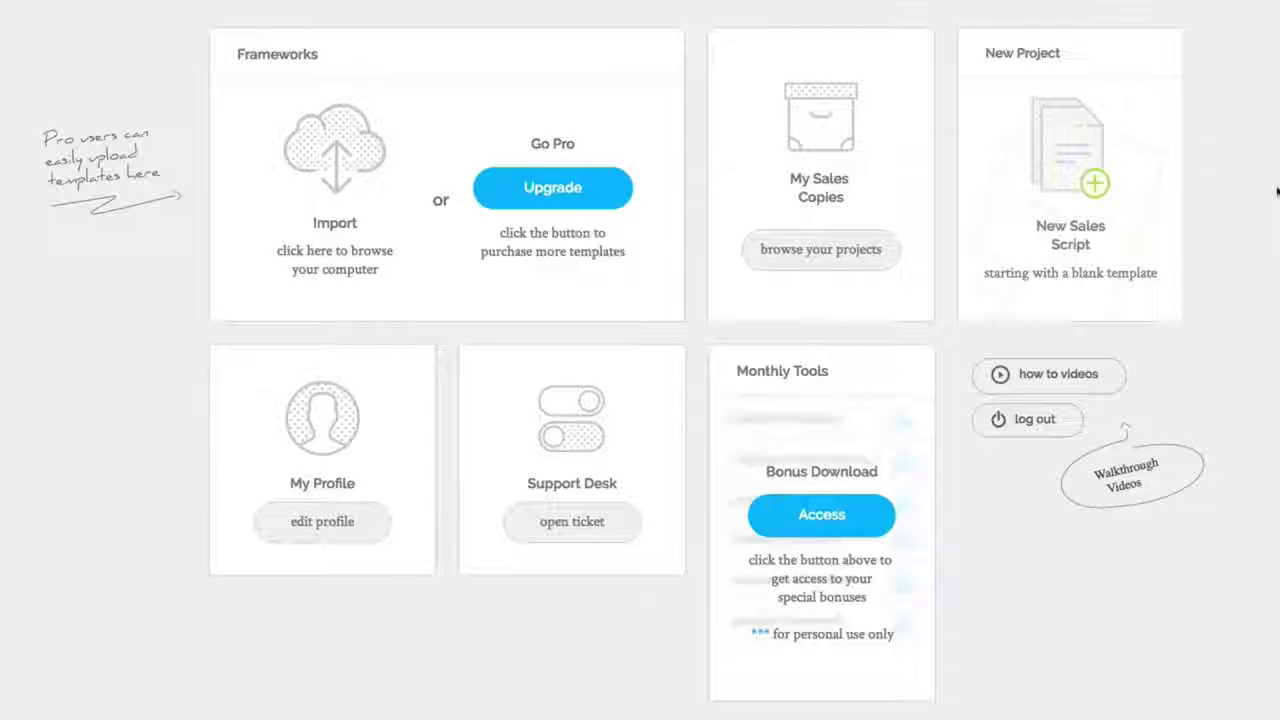
{"action": "scroll", "coordinate": [1266, 254], "scroll_direction": "down", "scroll_amount": 1}
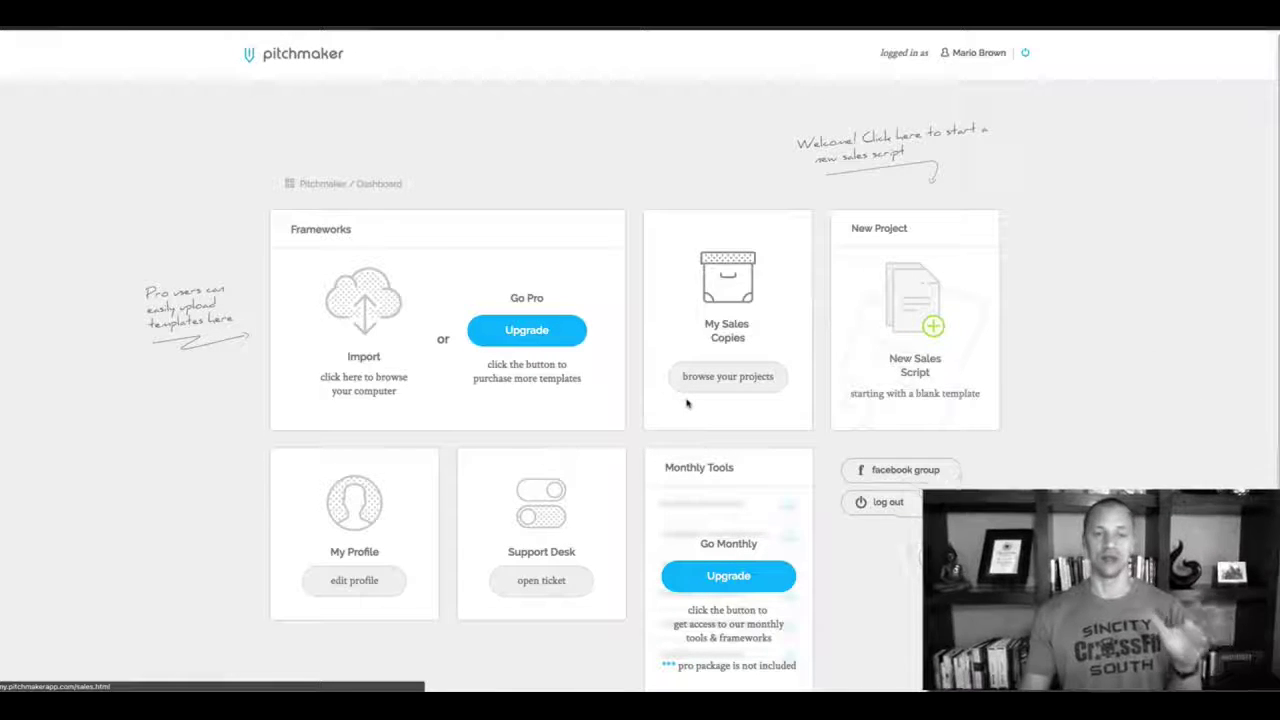
Start a new sales script from a blank template and view the available frameworks, keeping 12 step VSL.
{"action": "scroll", "coordinate": [1140, 317], "scroll_direction": "down", "scroll_amount": 1}
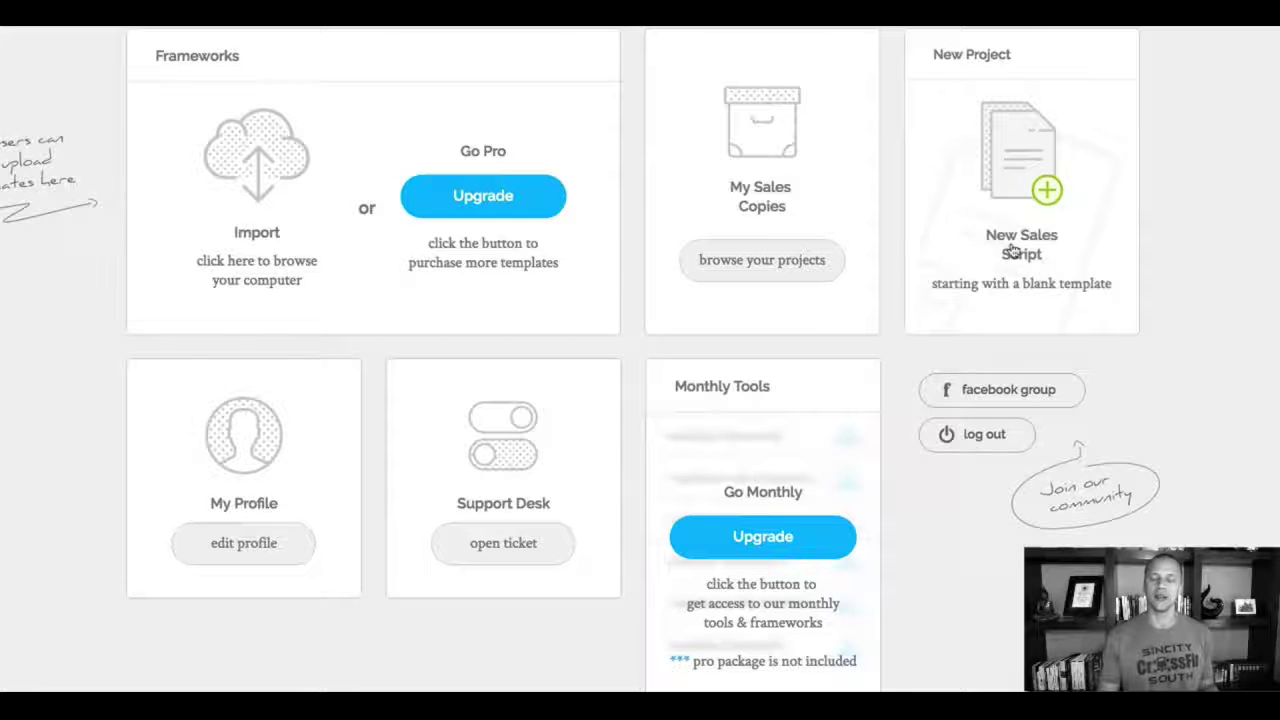
{"action": "left_click", "coordinate": [1046, 198]}
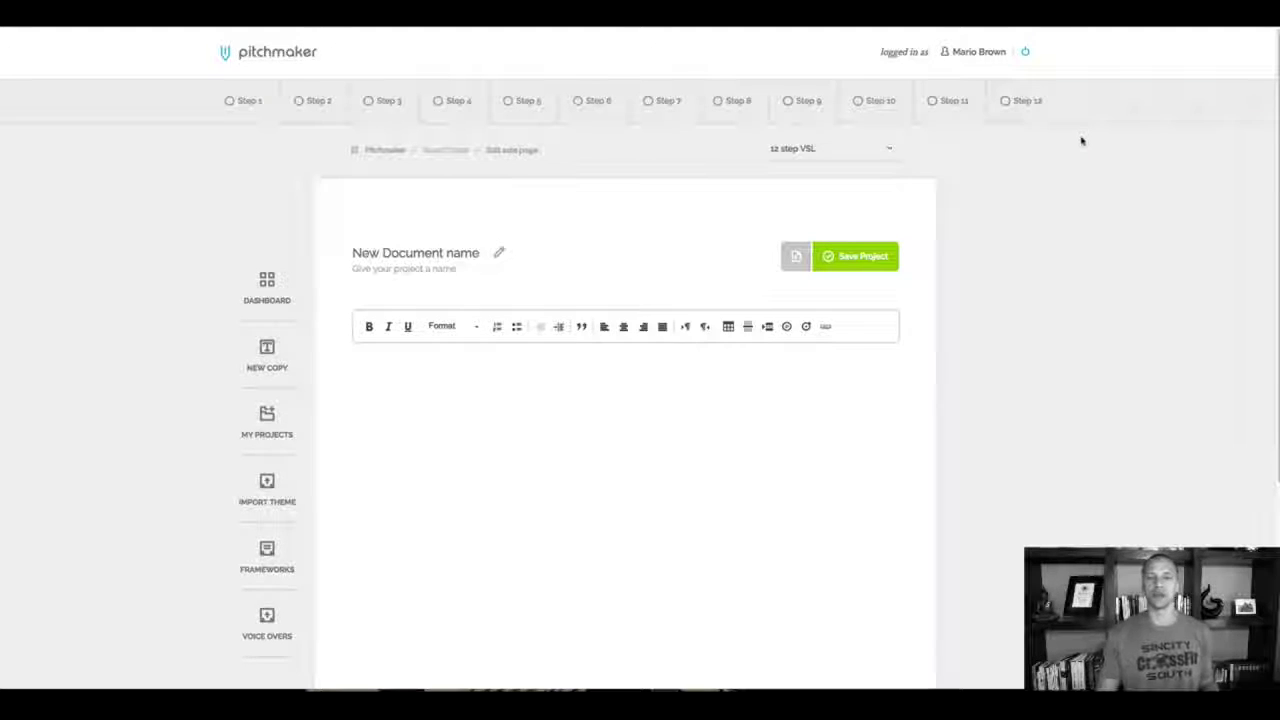
{"action": "left_click", "coordinate": [887, 150]}
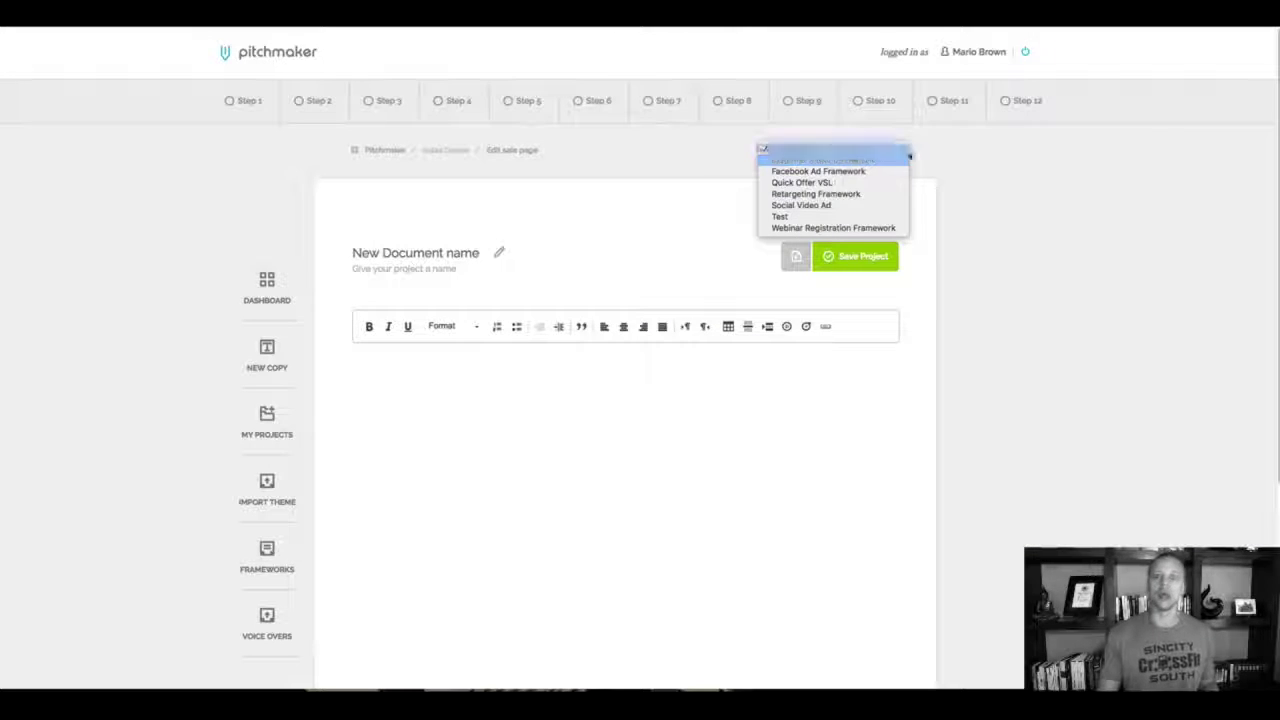
{"action": "left_click", "coordinate": [985, 170]}
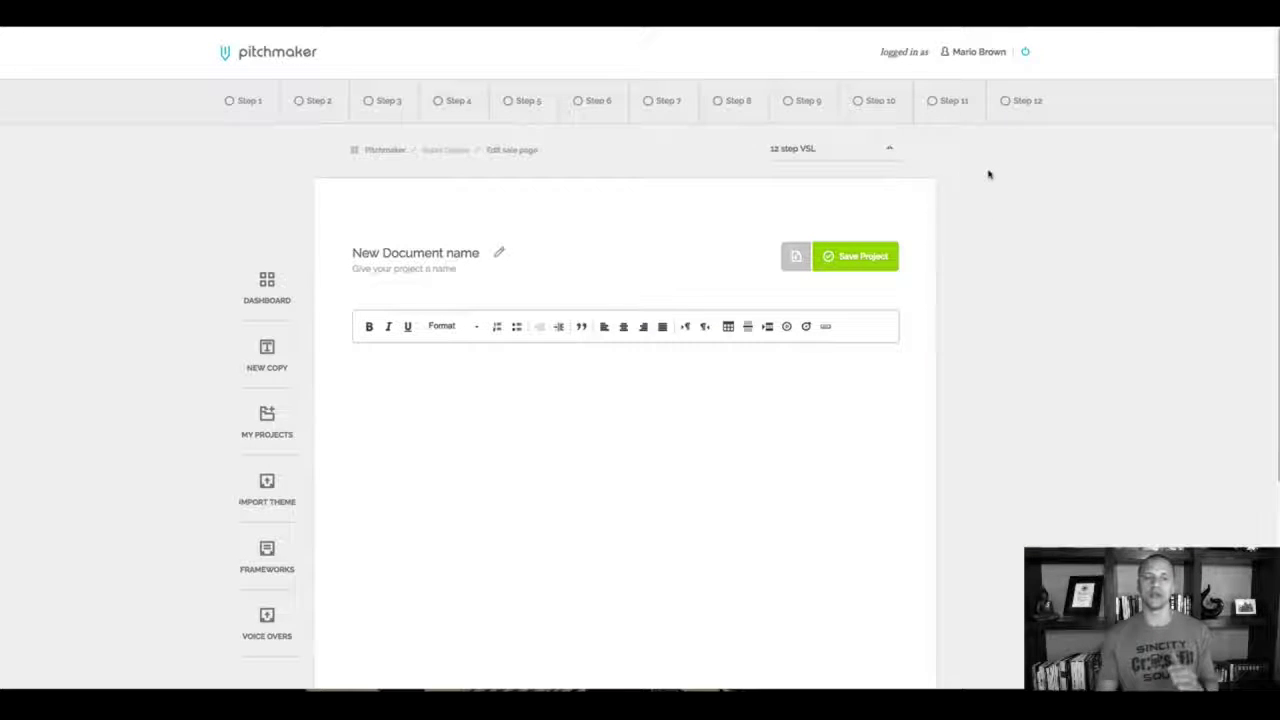
Read the Step 1 guidance "Begin with a question" and preview the "Have you always wanted to [Desire]" example.
{"action": "left_click", "coordinate": [247, 106]}
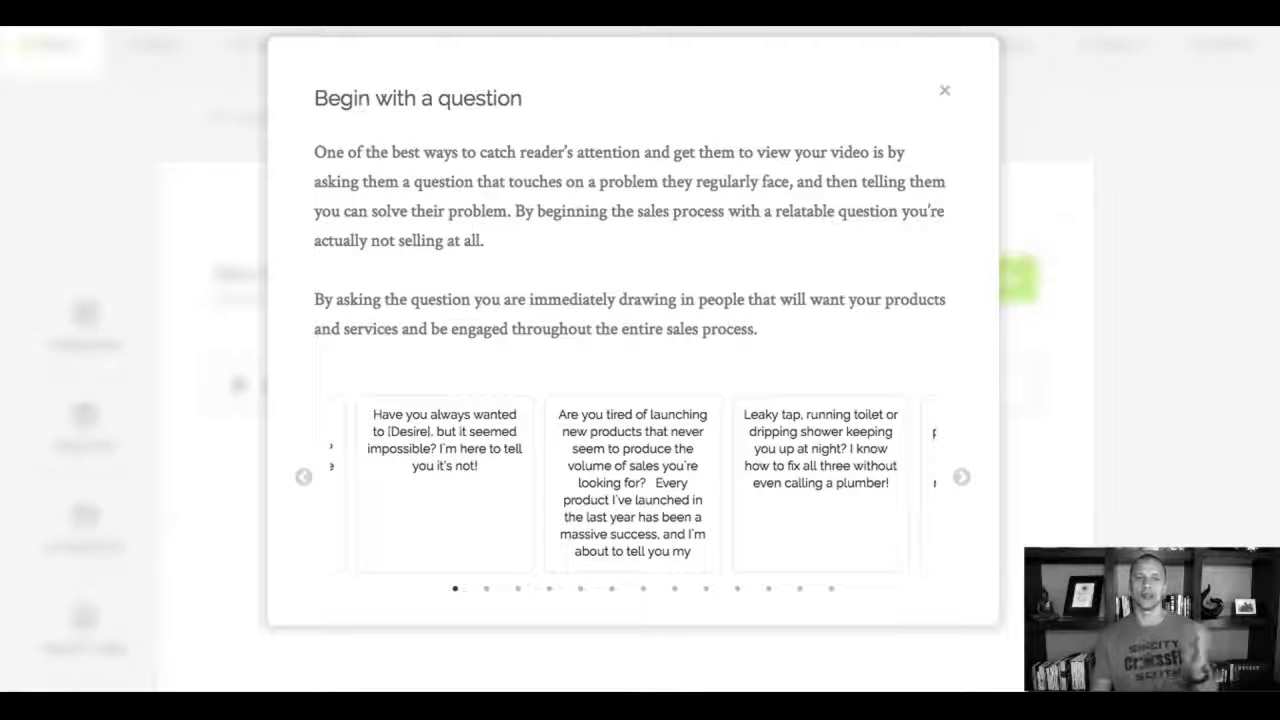
{"action": "left_click_drag", "start_coordinate": [316, 97], "coordinate": [605, 207]}
{"action": "left_click", "coordinate": [555, 213]}
{"action": "mouse_move", "coordinate": [436, 472]}
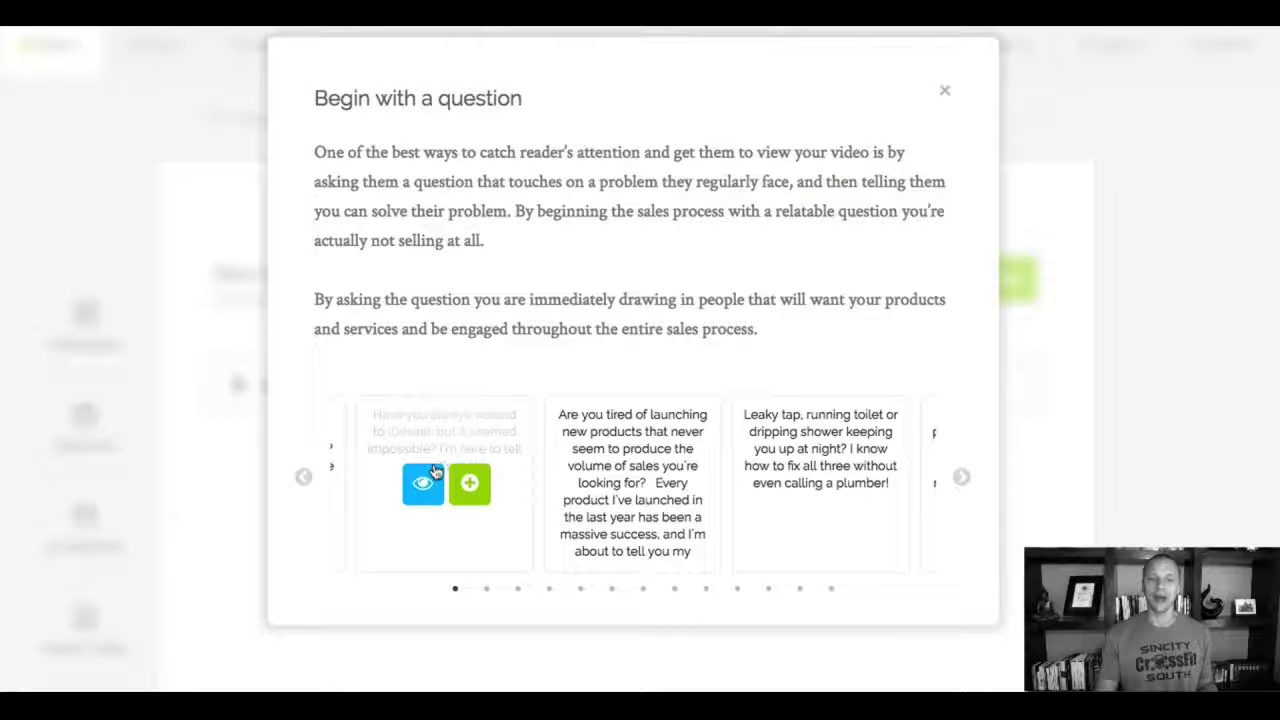
{"action": "left_click", "coordinate": [422, 485]}
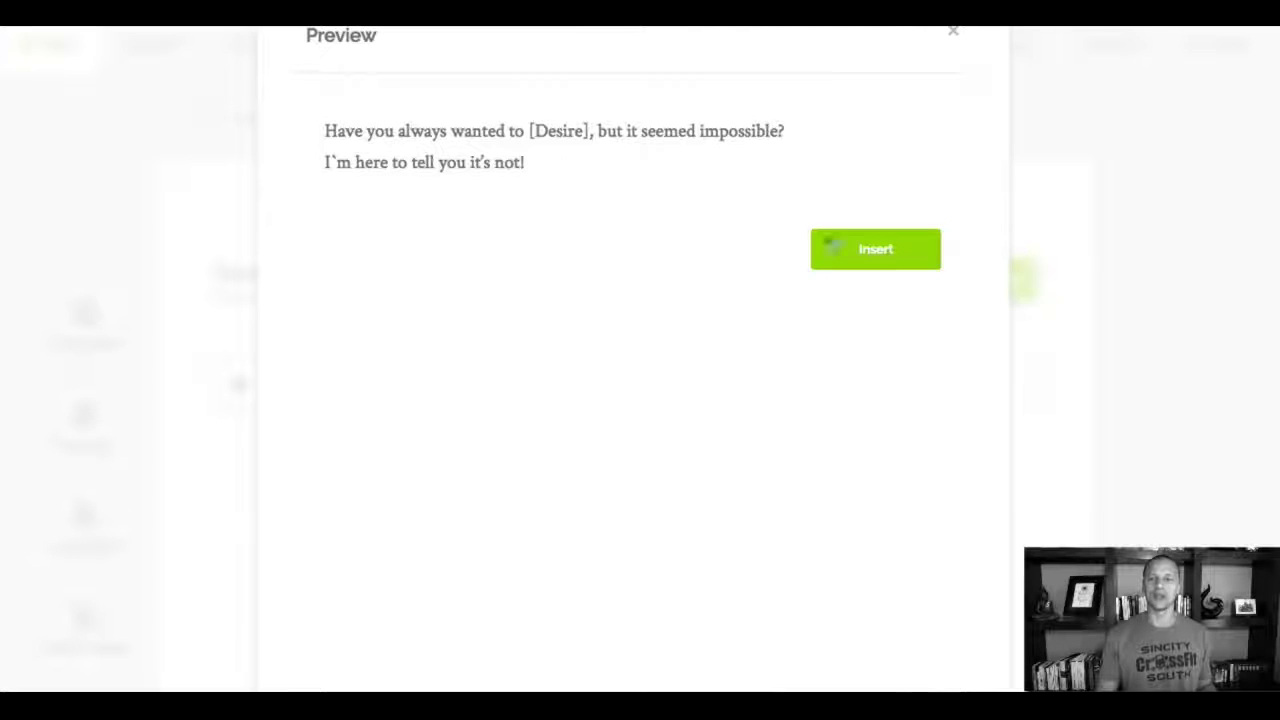
{"action": "left_click", "coordinate": [952, 32]}
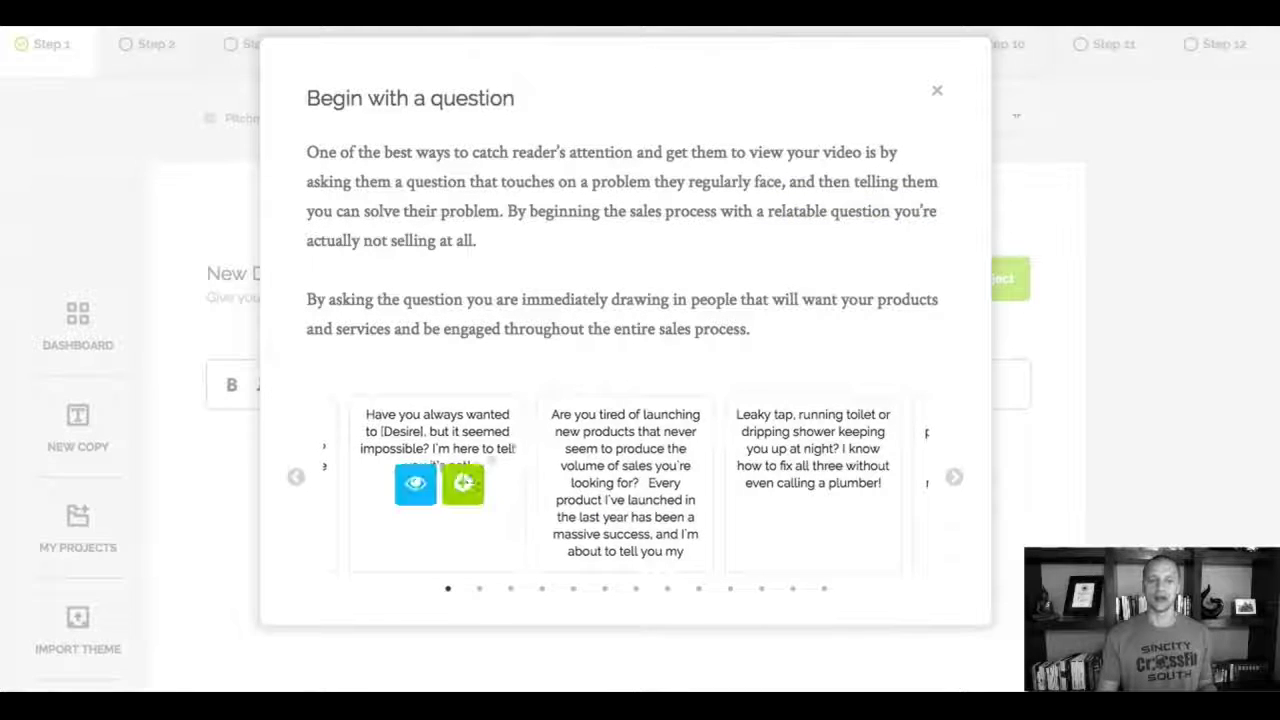
Insert the "Have you always wanted to [Desire]" example into the script and highlight its [Desire] placeholder.
{"action": "left_click", "coordinate": [463, 487]}
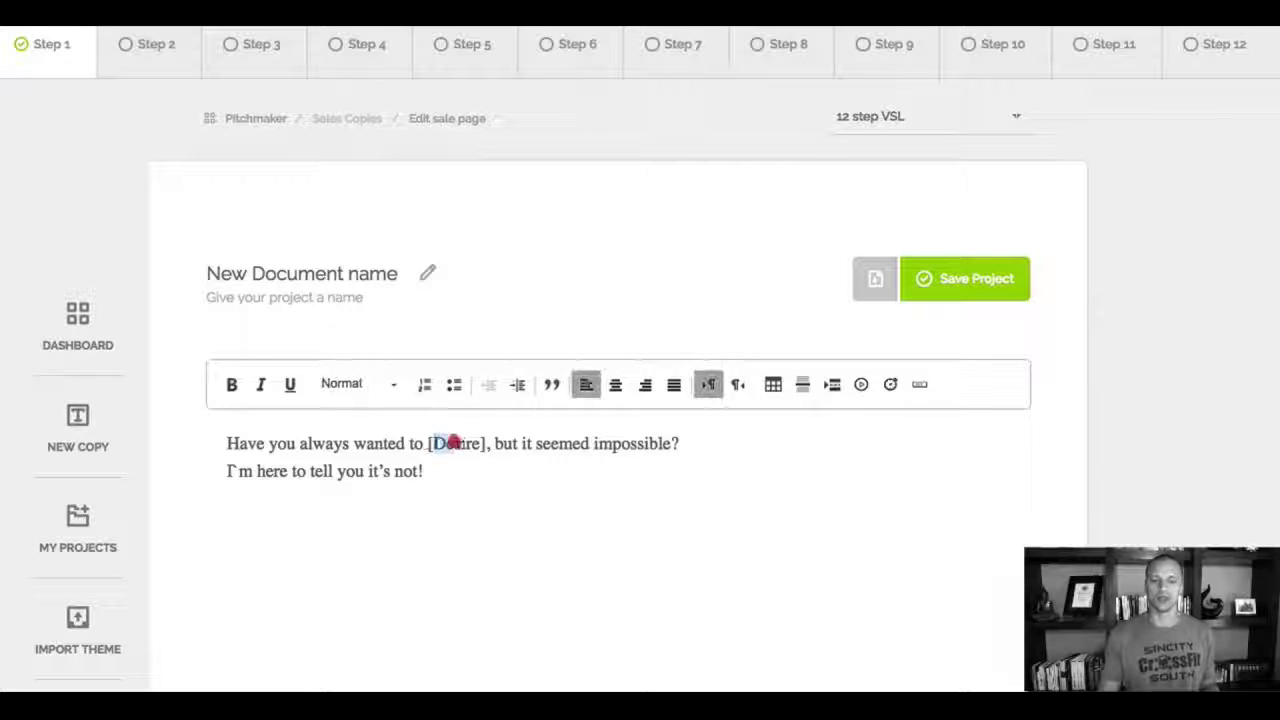
{"action": "left_click_drag", "start_coordinate": [453, 441], "coordinate": [486, 443]}
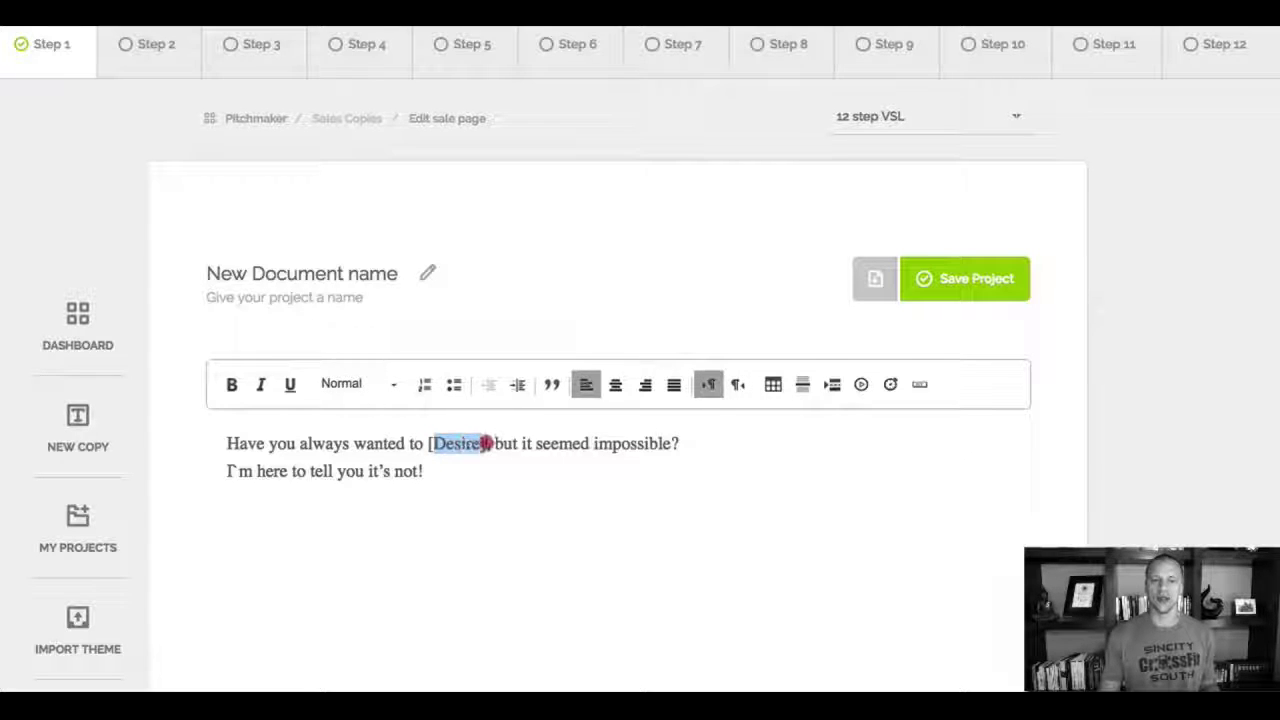
{"action": "left_click", "coordinate": [466, 502]}
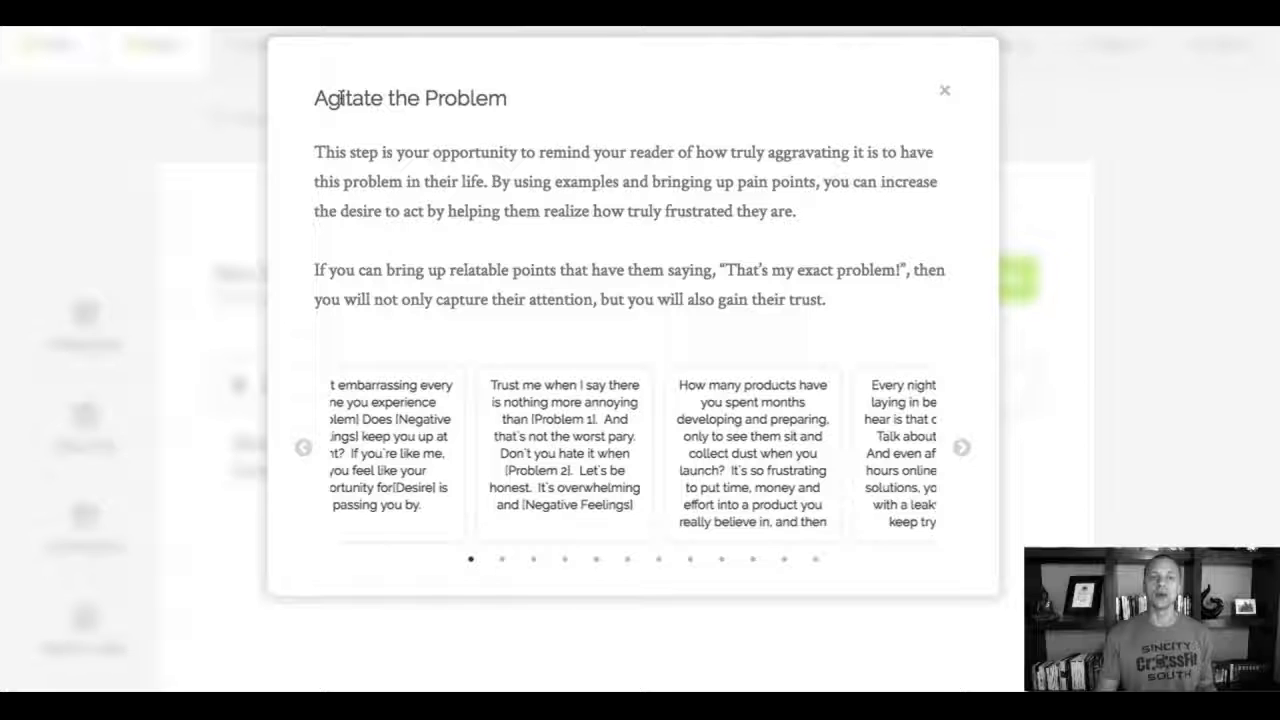
Insert Step 2's "Trust me when I say" example into the script and highlight its [Problem 1], [Problem 2] and [Negative Feelings] placeholders.
{"action": "mouse_move", "coordinate": [560, 455]}
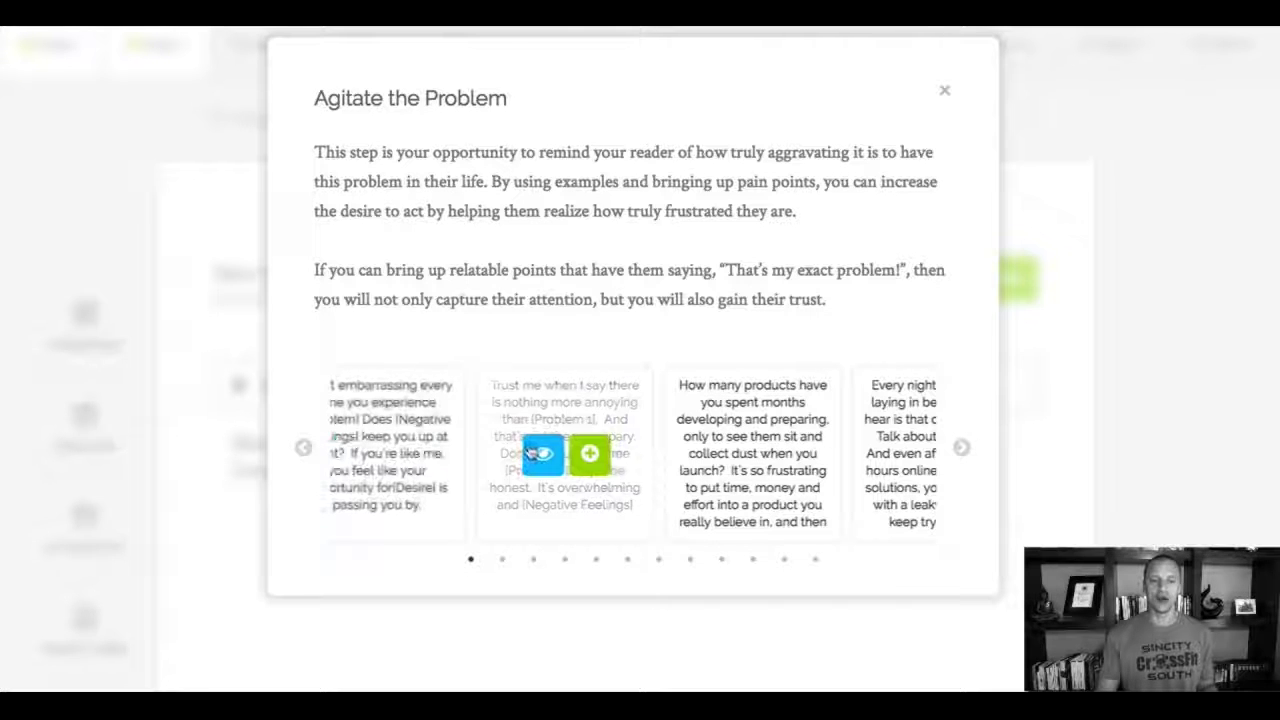
{"action": "left_click", "coordinate": [592, 456]}
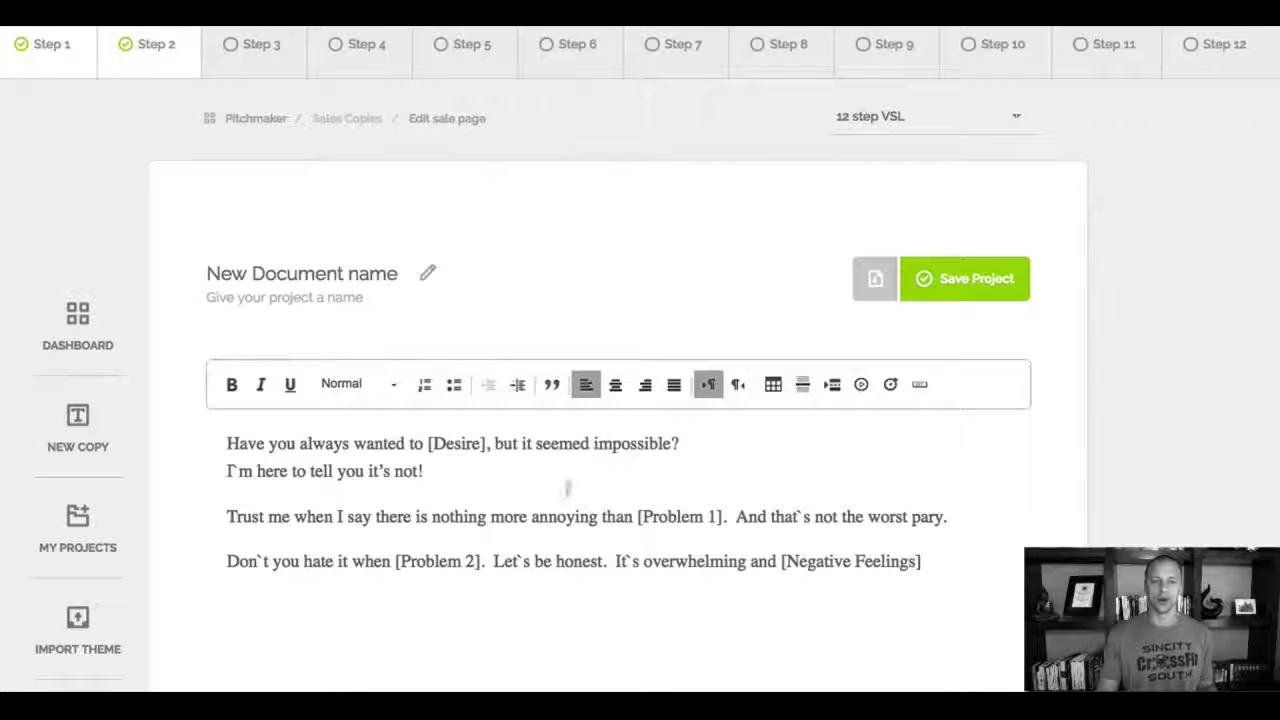
{"action": "left_click_drag", "start_coordinate": [637, 516], "coordinate": [729, 516]}
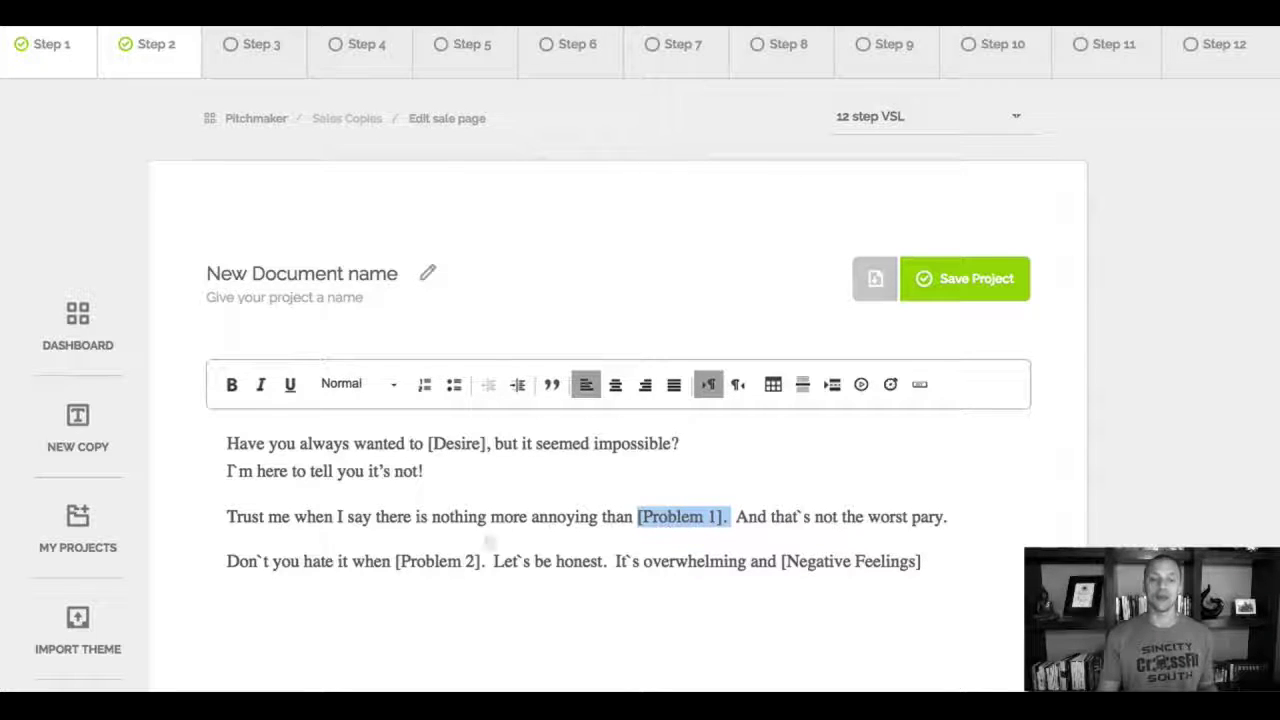
{"action": "left_click_drag", "start_coordinate": [396, 561], "coordinate": [482, 561]}
{"action": "left_click_drag", "start_coordinate": [802, 561], "coordinate": [914, 557]}
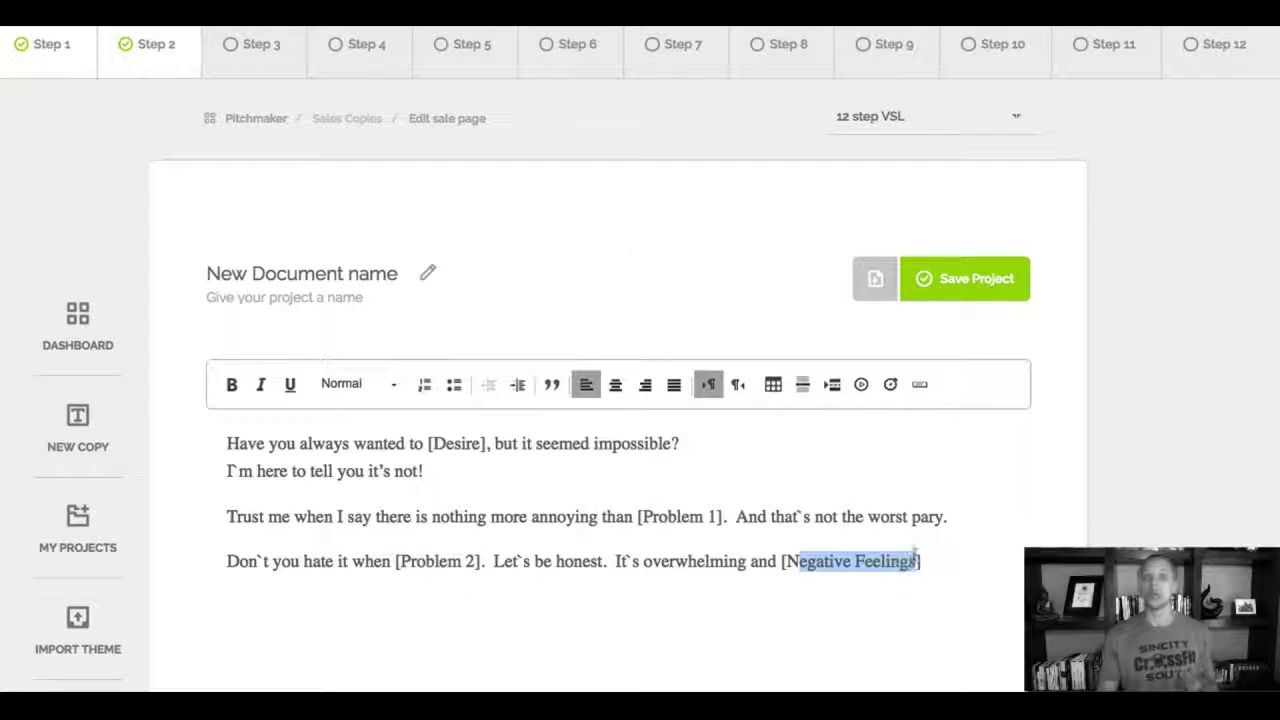
Insert Step 3's "And trust me when I say I know you're putting in the effort" and Step 4's "So now I'm going to let you in" examples.
{"action": "left_click", "coordinate": [260, 49]}
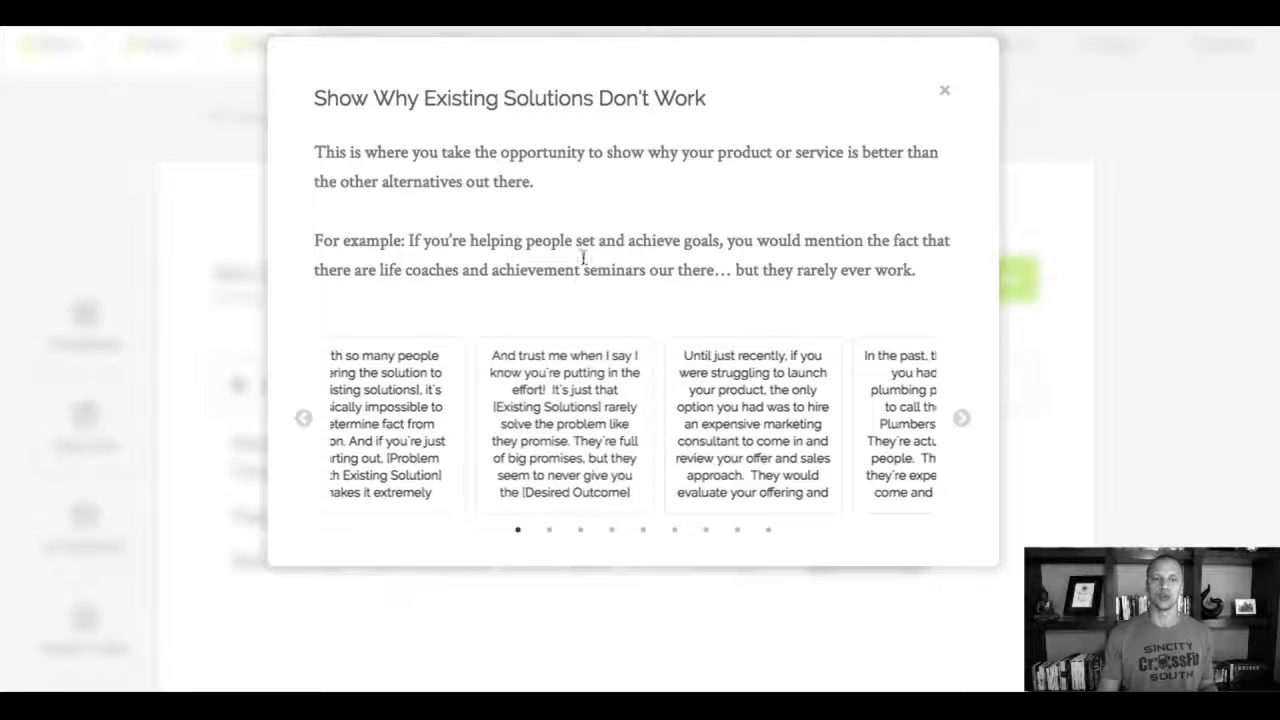
{"action": "left_click", "coordinate": [590, 426]}
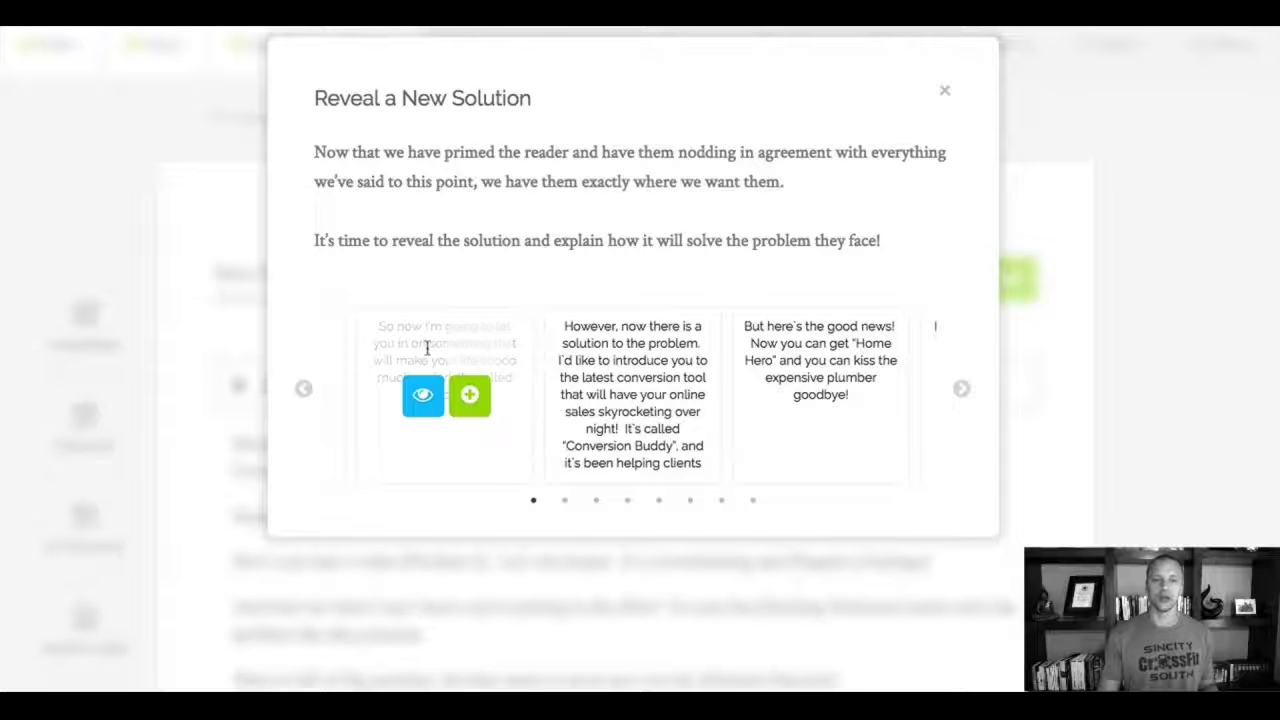
{"action": "left_click", "coordinate": [470, 396]}
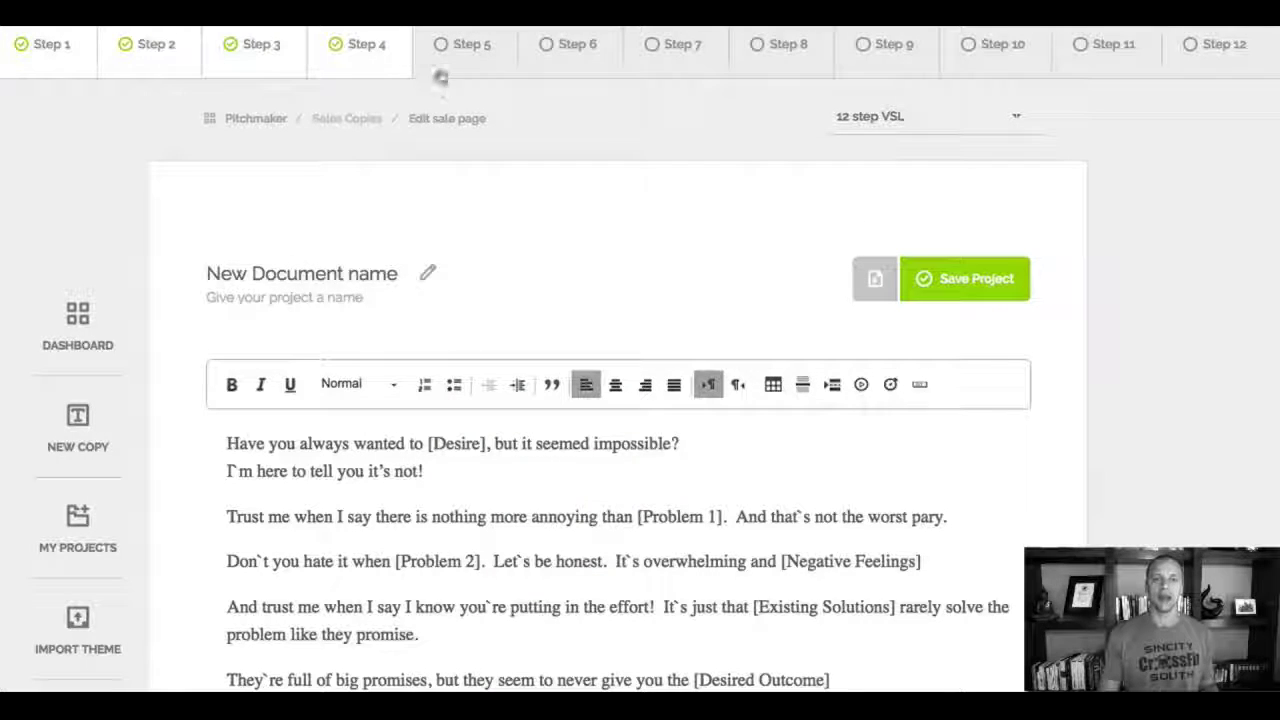
Insert Step 5's "Here at [Company Name]" introduction example into the script and highlight its [Benefit 1] placeholder.
{"action": "left_click", "coordinate": [448, 60]}
{"action": "mouse_move", "coordinate": [452, 415]}
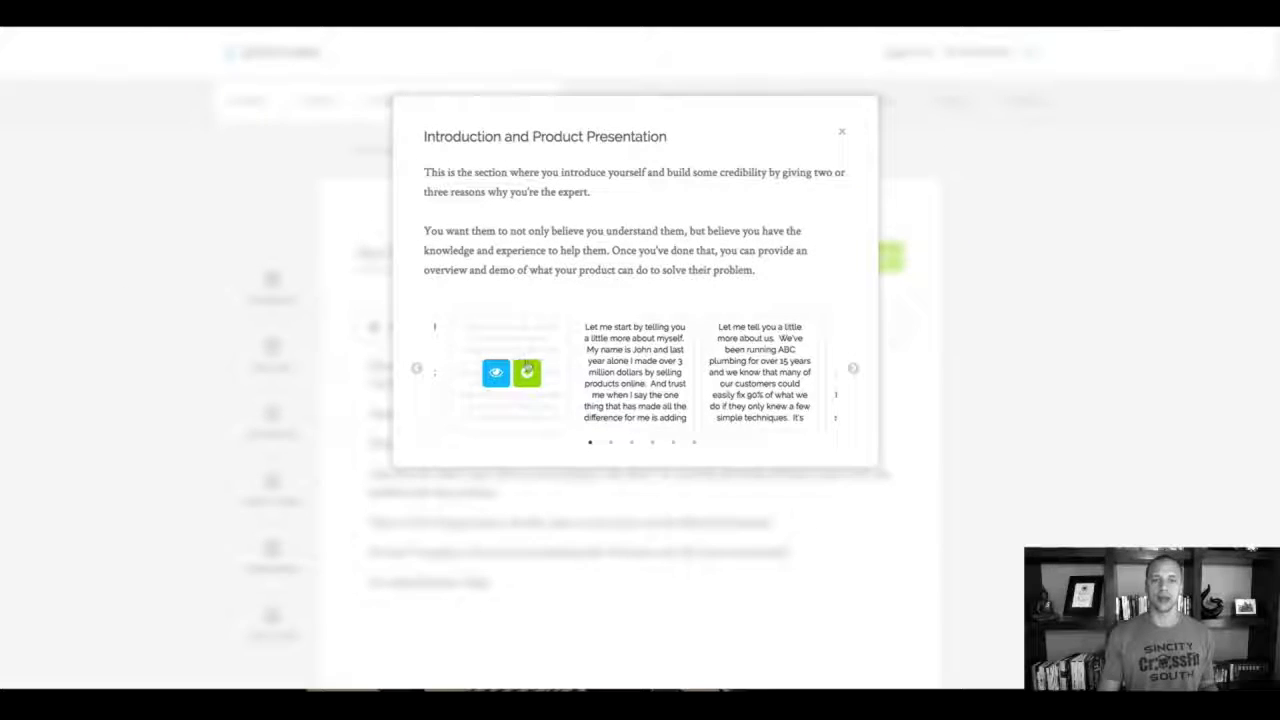
{"action": "left_click", "coordinate": [527, 372]}
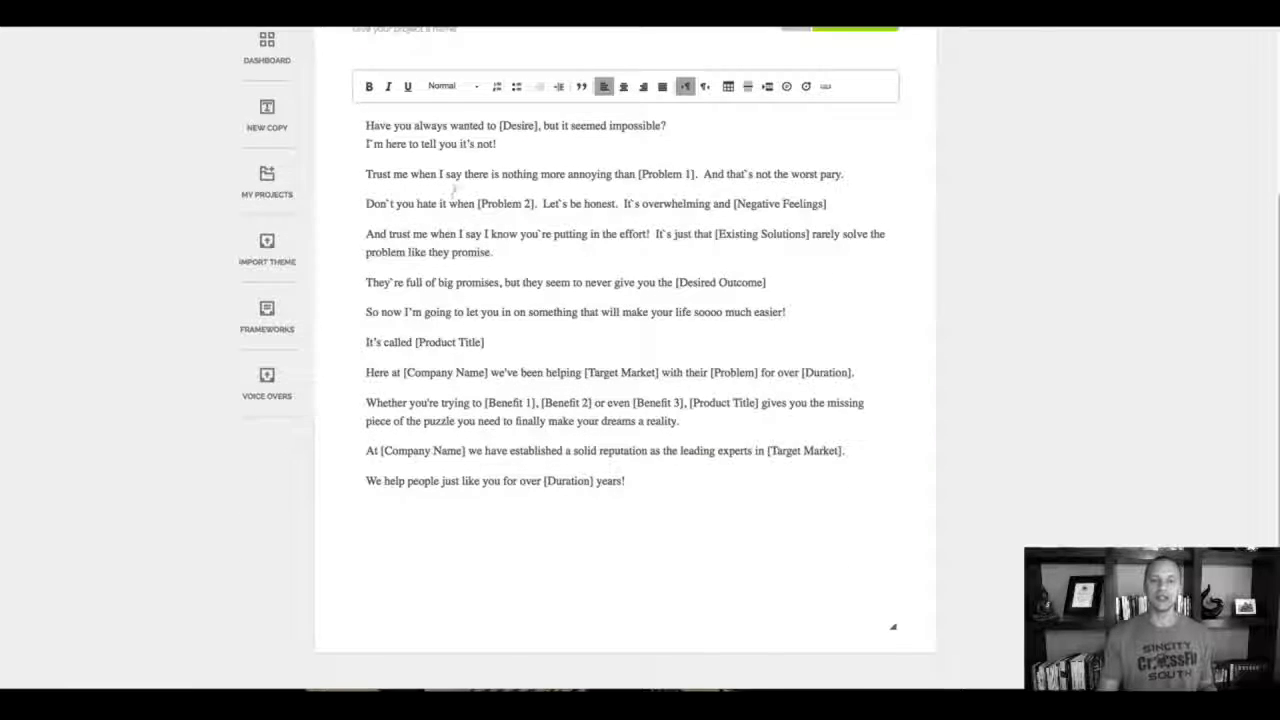
{"action": "scroll", "coordinate": [530, 388], "scroll_direction": "up", "scroll_amount": 2}
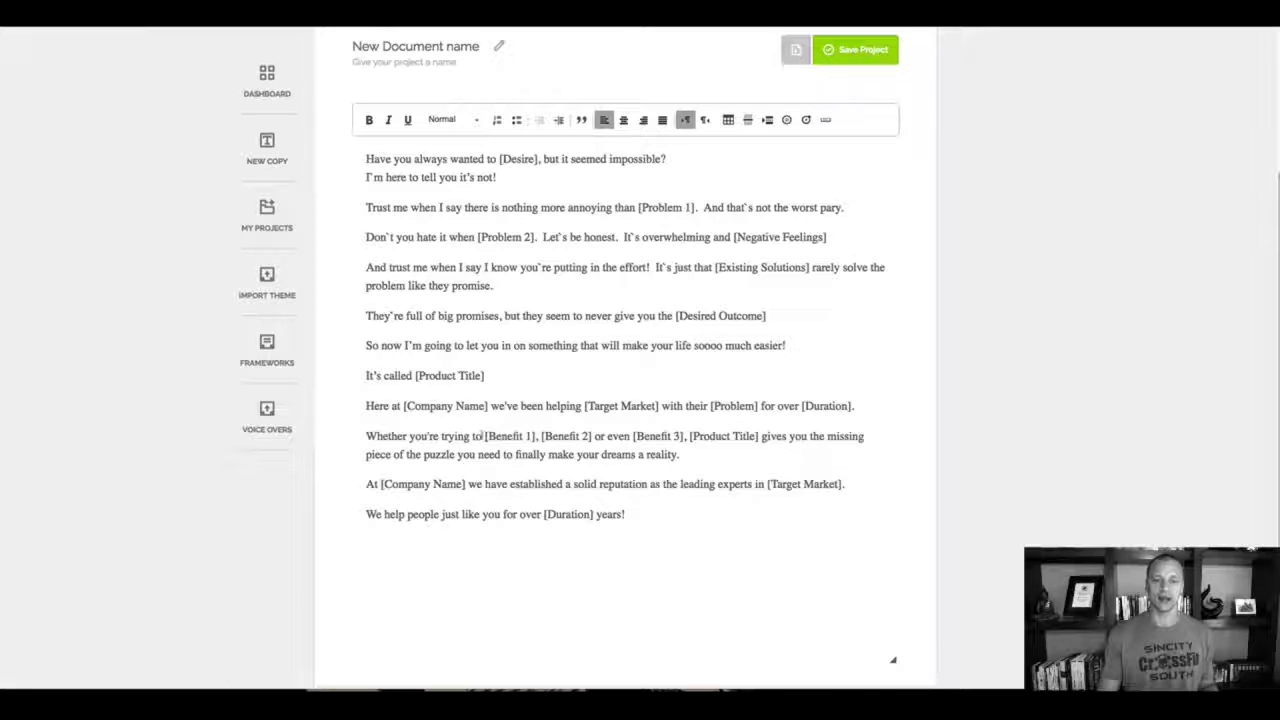
{"action": "left_click_drag", "start_coordinate": [485, 436], "coordinate": [527, 436]}
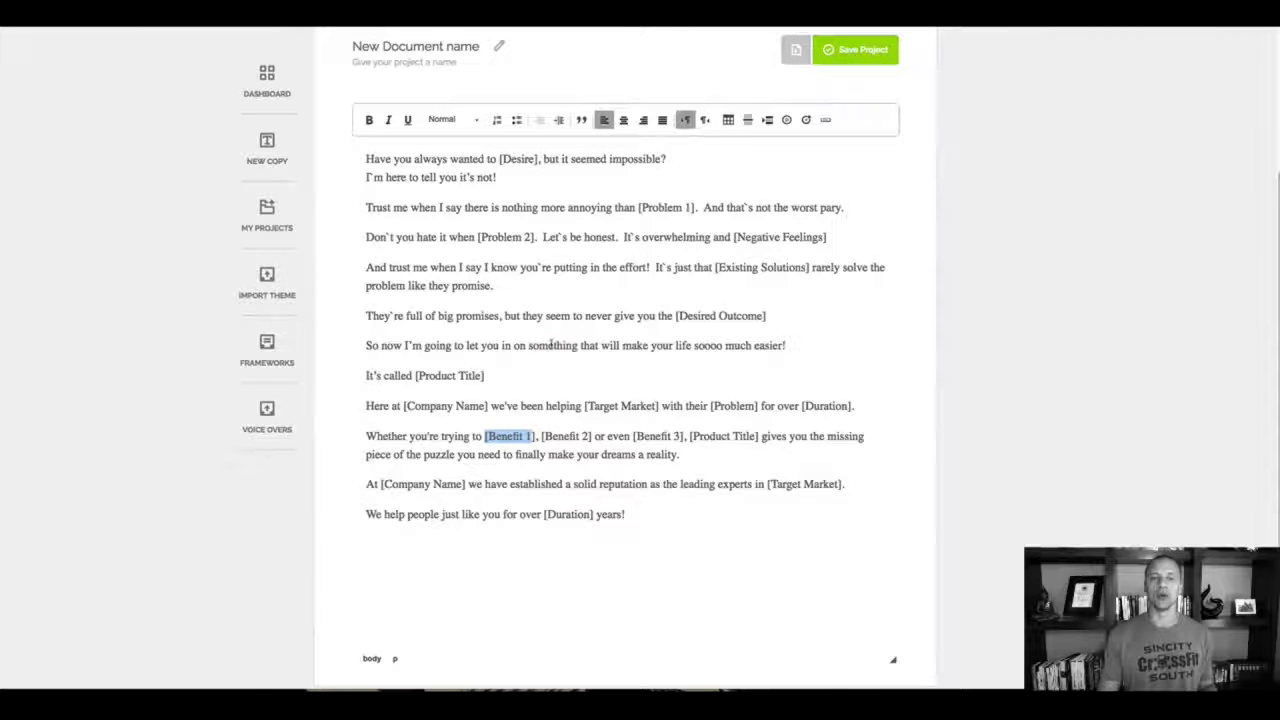
{"action": "left_click", "coordinate": [550, 345]}
{"action": "scroll", "coordinate": [550, 345], "scroll_direction": "up", "scroll_amount": 3}
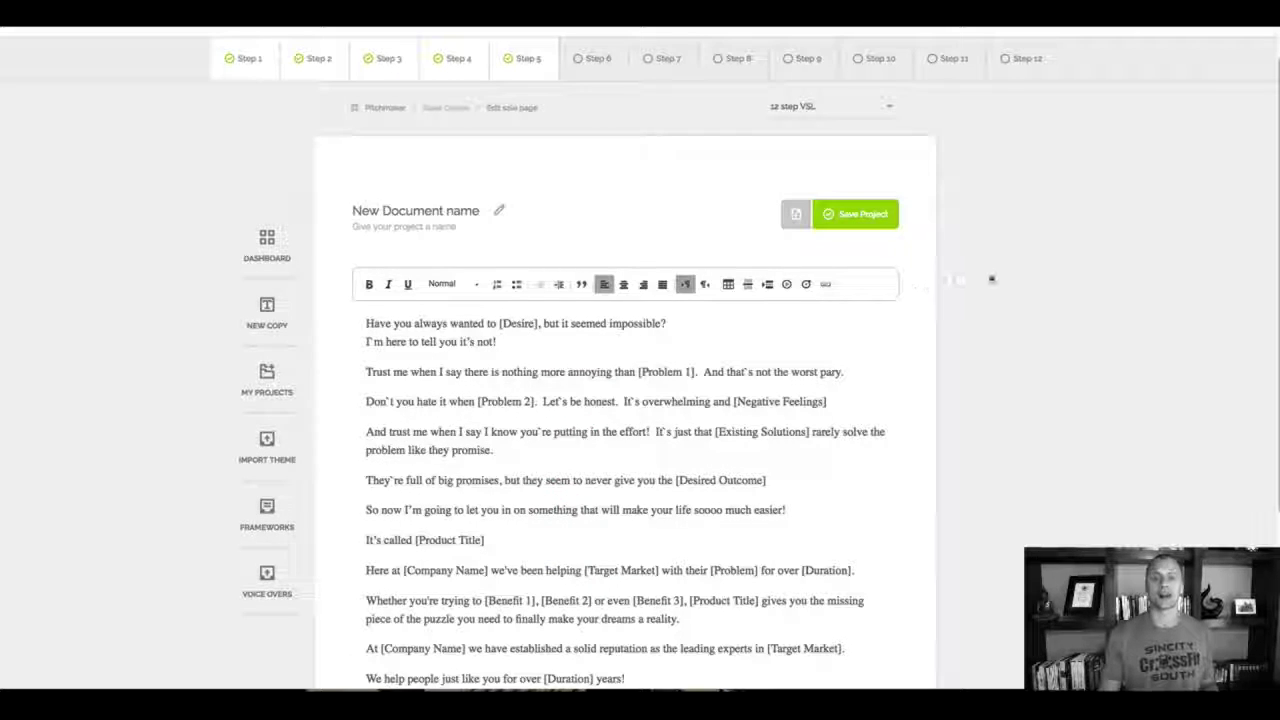
Rename the document with the presenter's first name followed by "Test 3." and save the project.
{"action": "scroll", "coordinate": [991, 279], "scroll_direction": "down", "scroll_amount": 1}
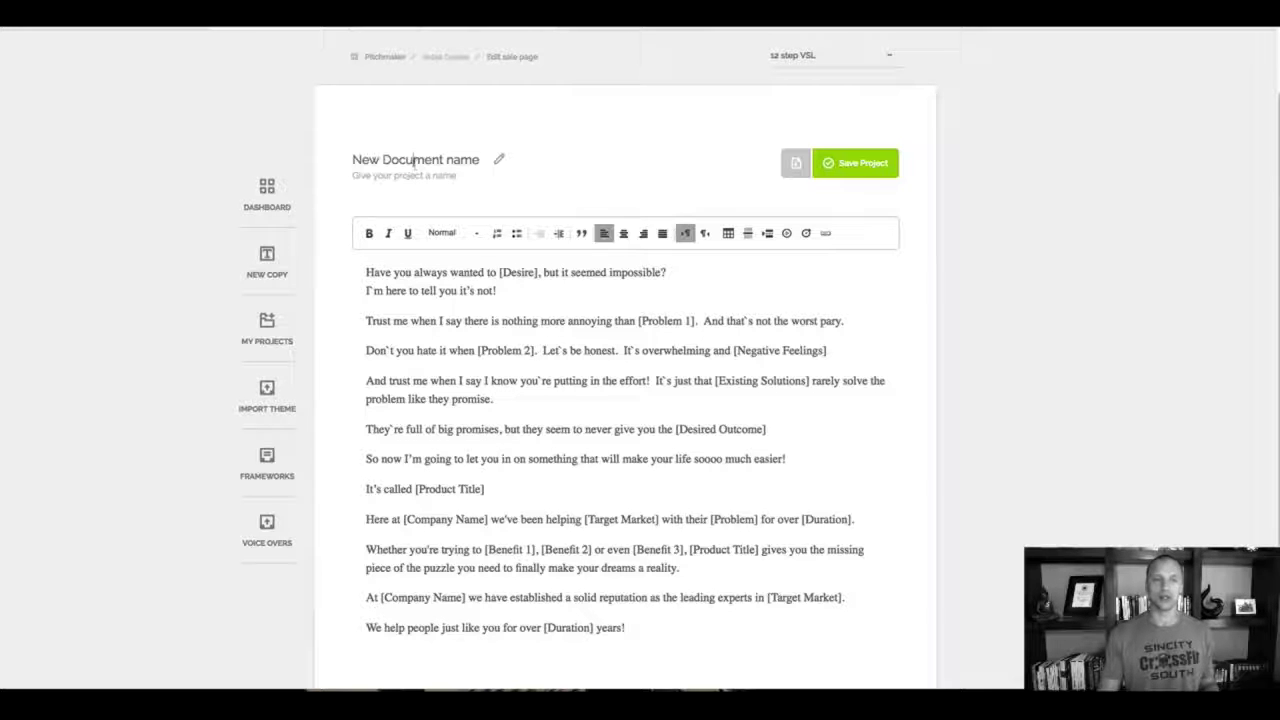
{"action": "left_click_drag", "start_coordinate": [352, 159], "coordinate": [471, 161]}
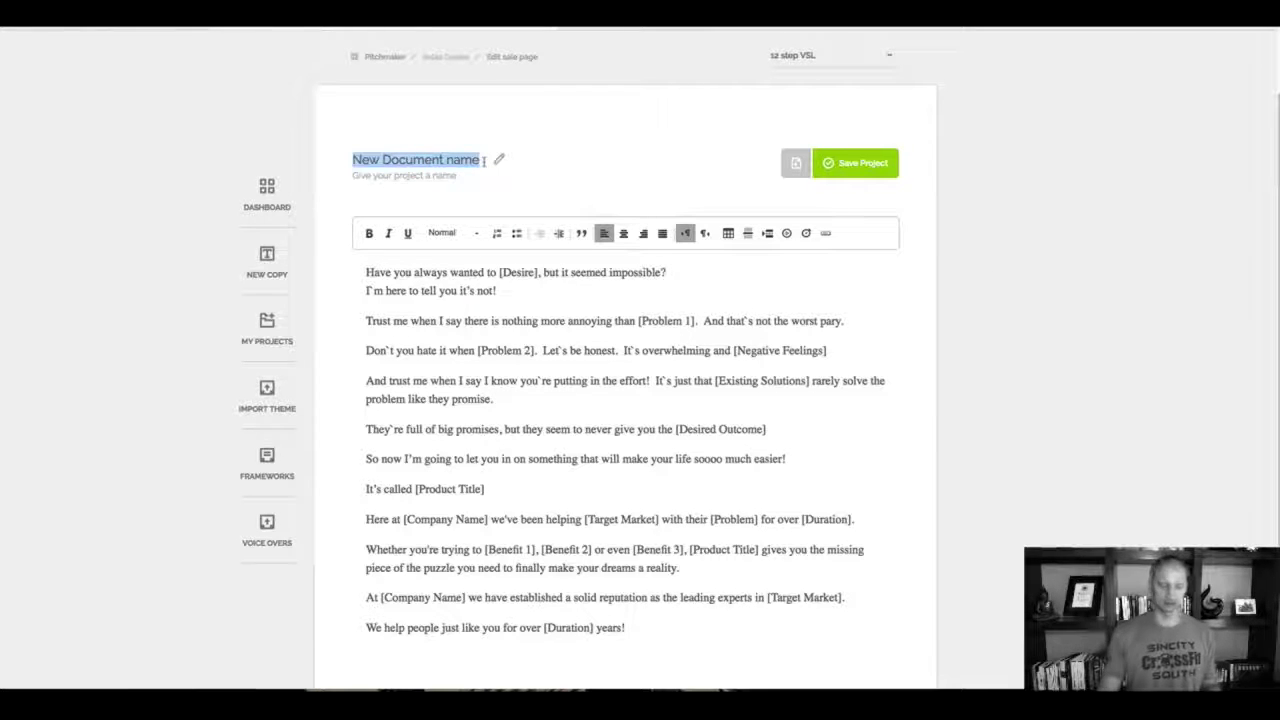
{"action": "type", "text": "Mario Test"}
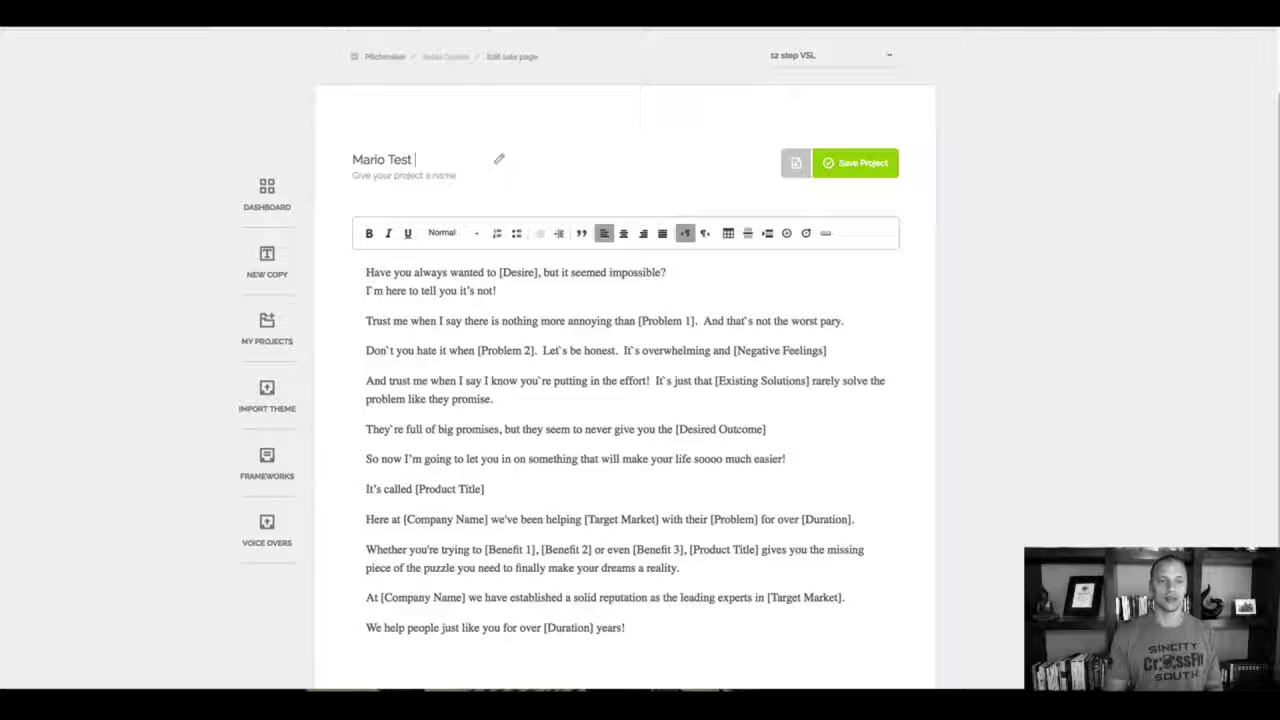
{"action": "type", "text": " 3."}
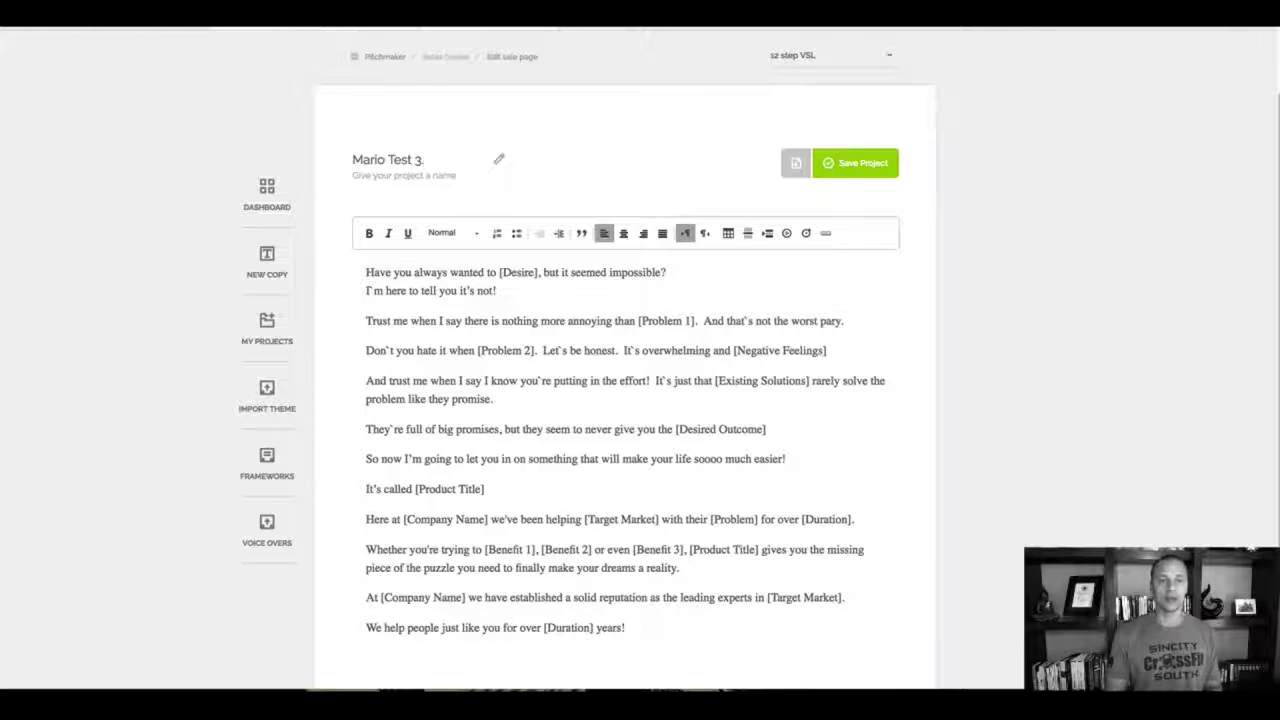
{"action": "left_click", "coordinate": [857, 174]}
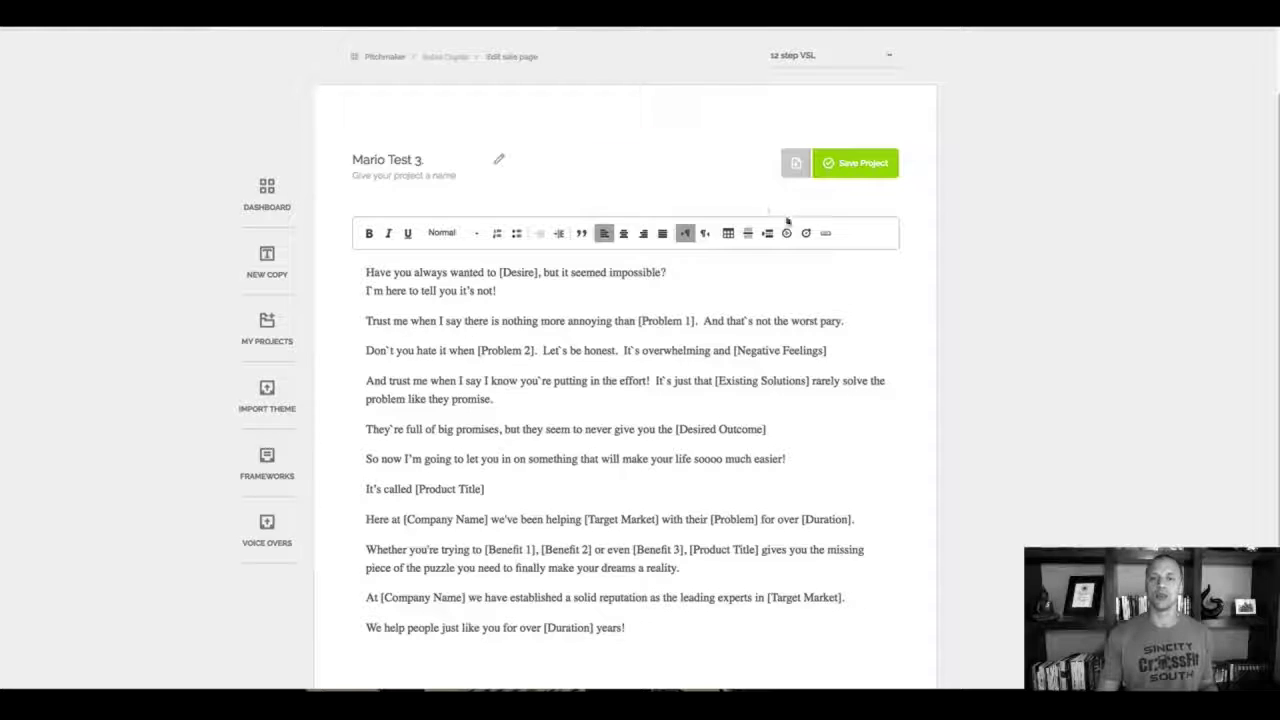
Export the script as a PowerPoint presentation using the Simple White template.
{"action": "left_click", "coordinate": [795, 164]}
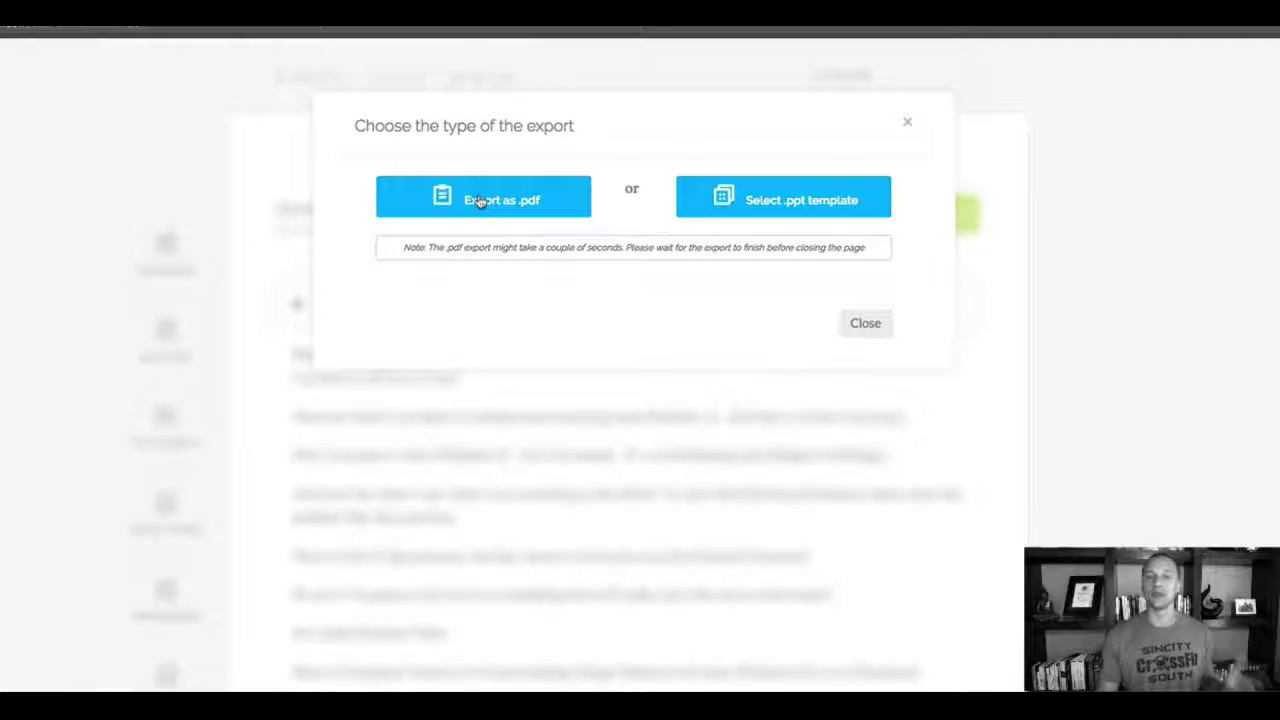
{"action": "left_click", "coordinate": [790, 204]}
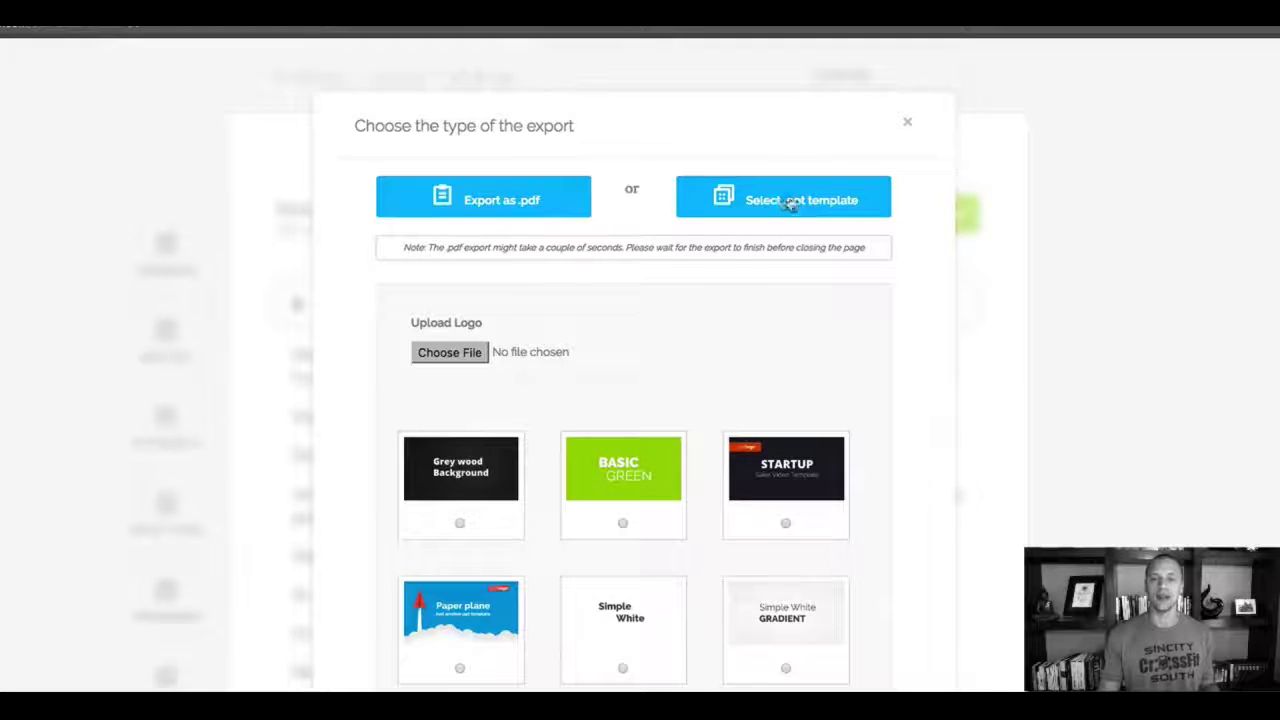
{"action": "scroll", "coordinate": [720, 280], "scroll_direction": "down", "scroll_amount": 1}
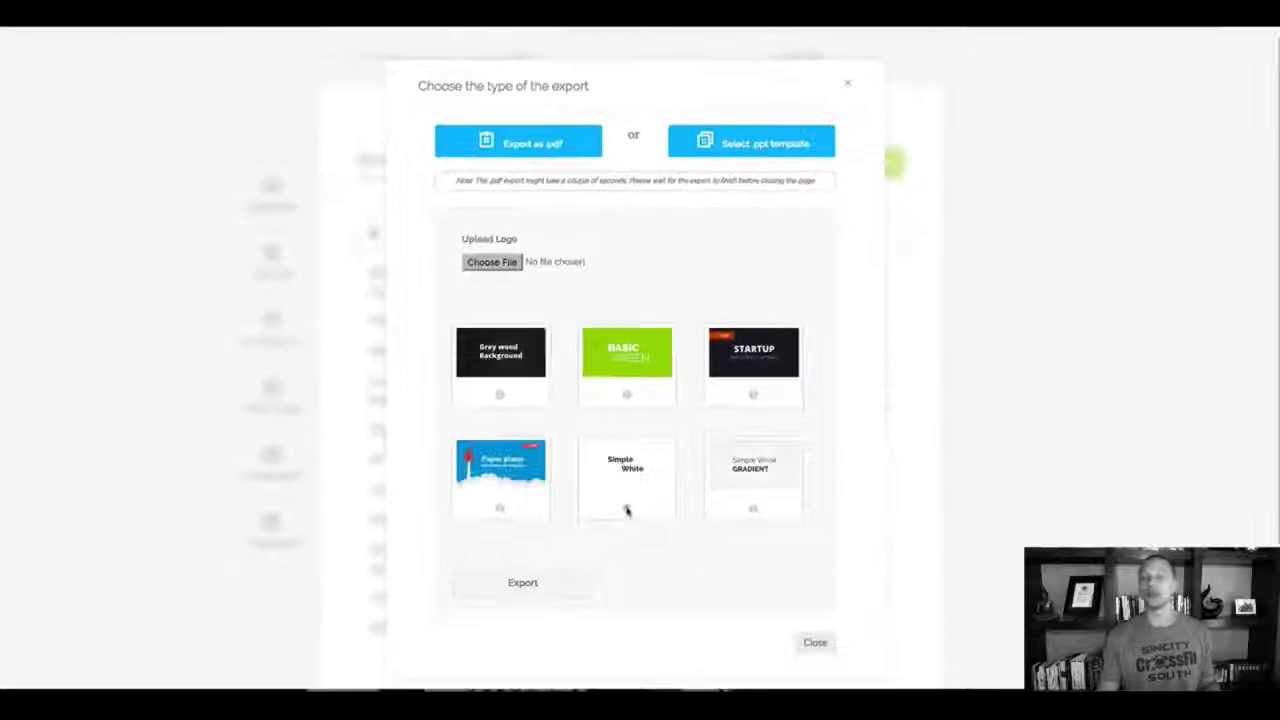
{"action": "left_click", "coordinate": [626, 508]}
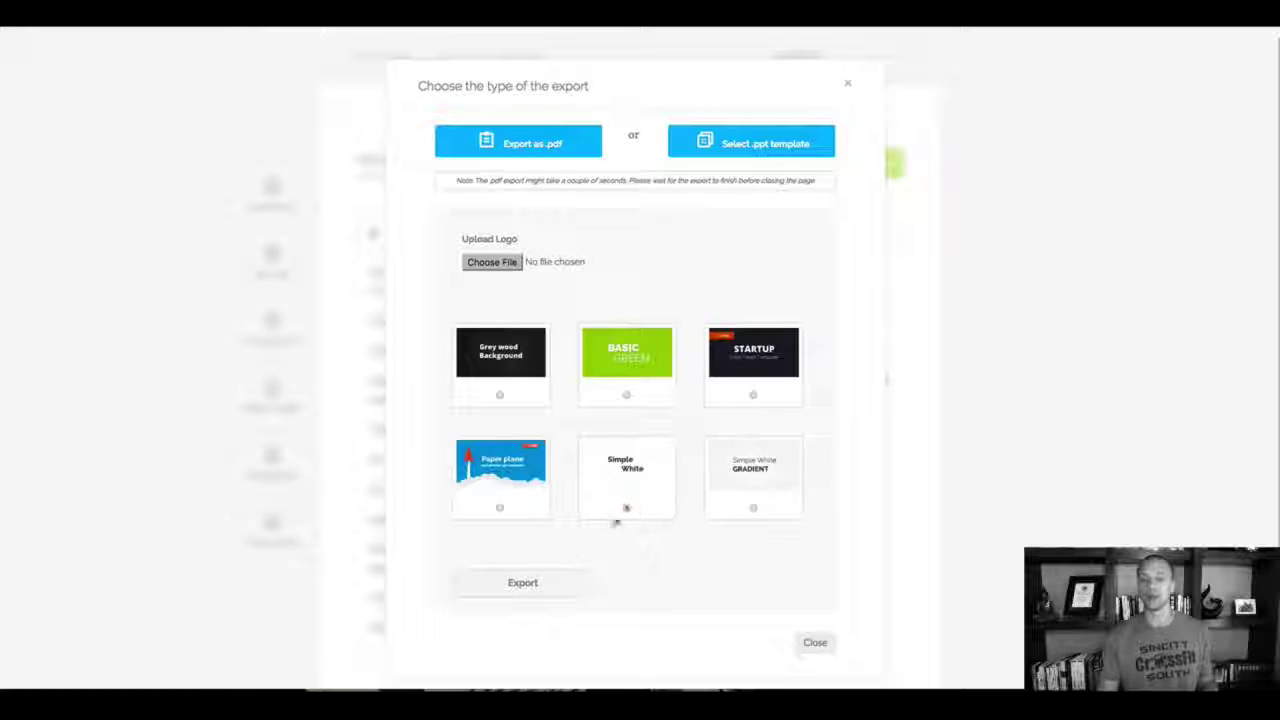
{"action": "left_click", "coordinate": [518, 589]}
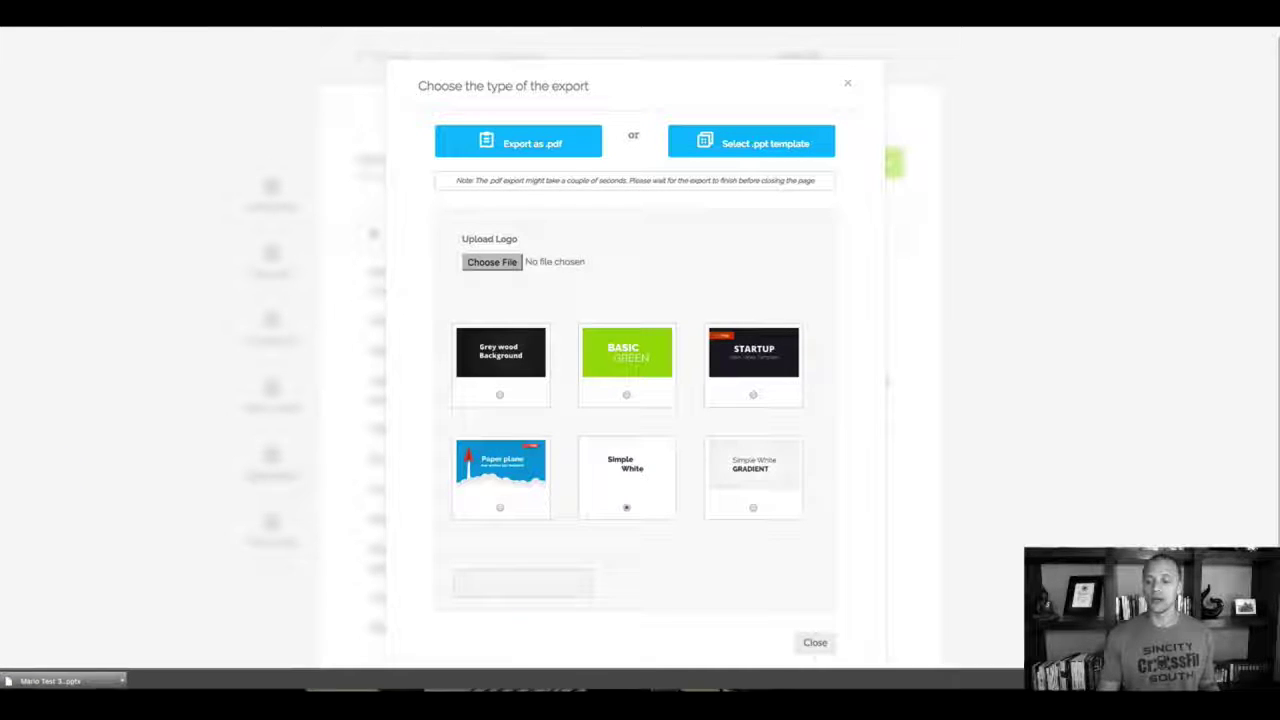
Open the exported presentation in Keynote, look through its first slides, and return to the script with the export dialog closed.
{"action": "left_click", "coordinate": [698, 670]}
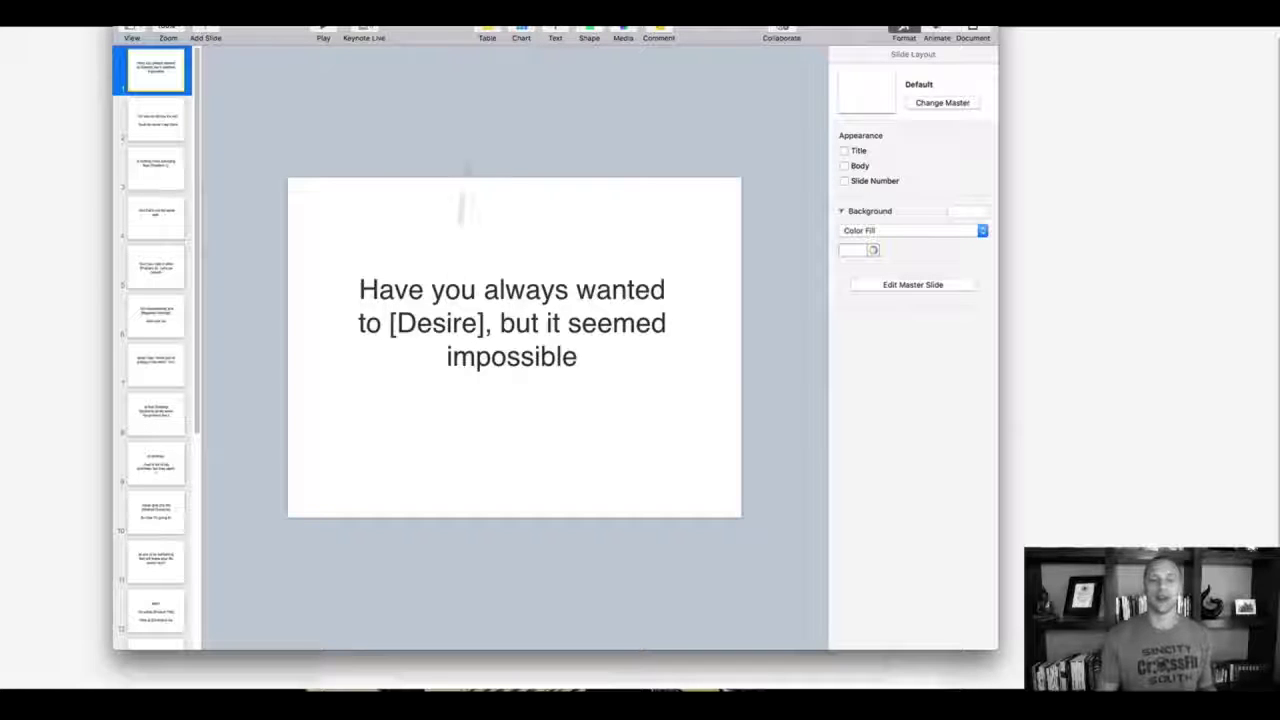
{"action": "left_click", "coordinate": [462, 326]}
{"action": "left_click", "coordinate": [462, 326]}
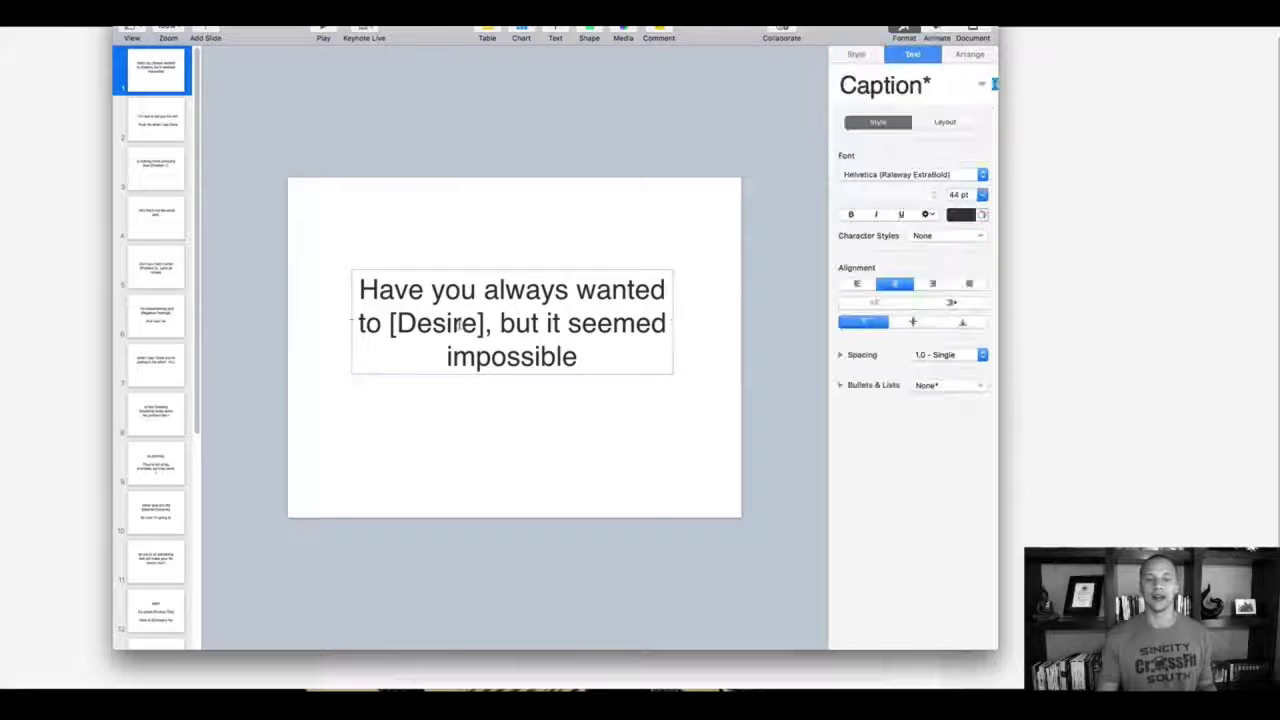
{"action": "left_click", "coordinate": [152, 122]}
{"action": "left_click", "coordinate": [152, 168]}
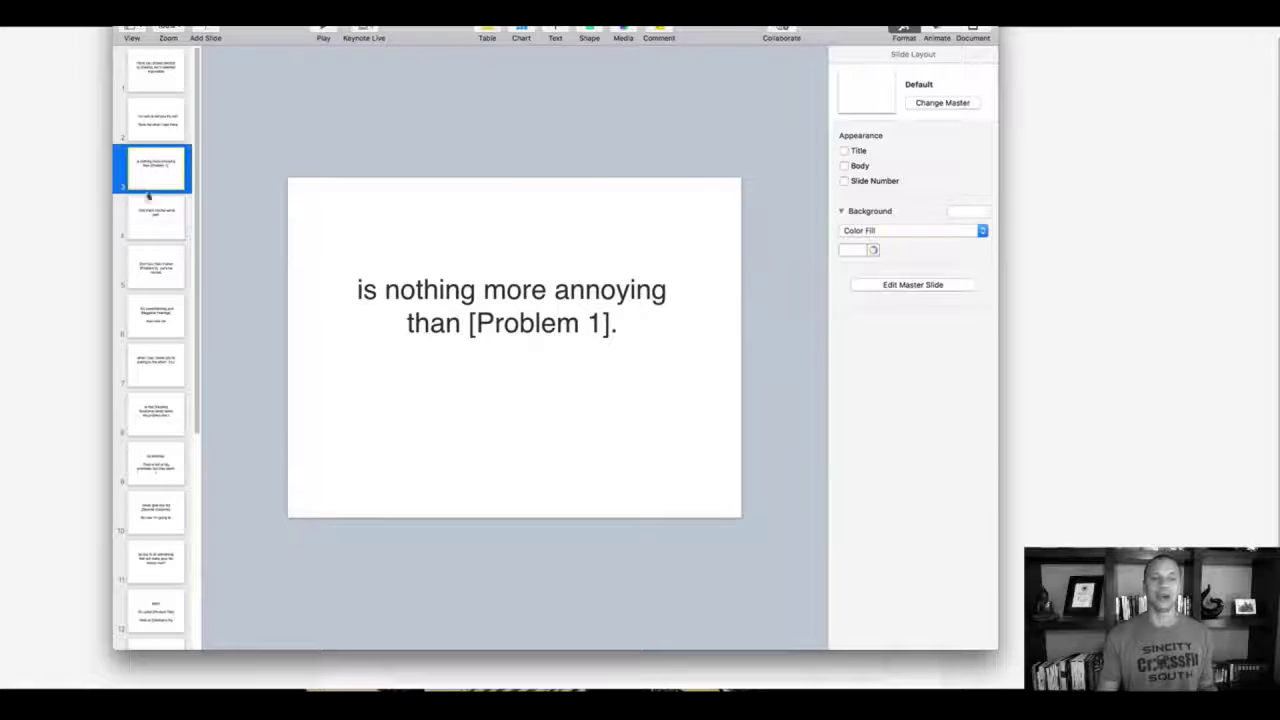
{"action": "left_click", "coordinate": [145, 213]}
{"action": "left_click", "coordinate": [155, 70]}
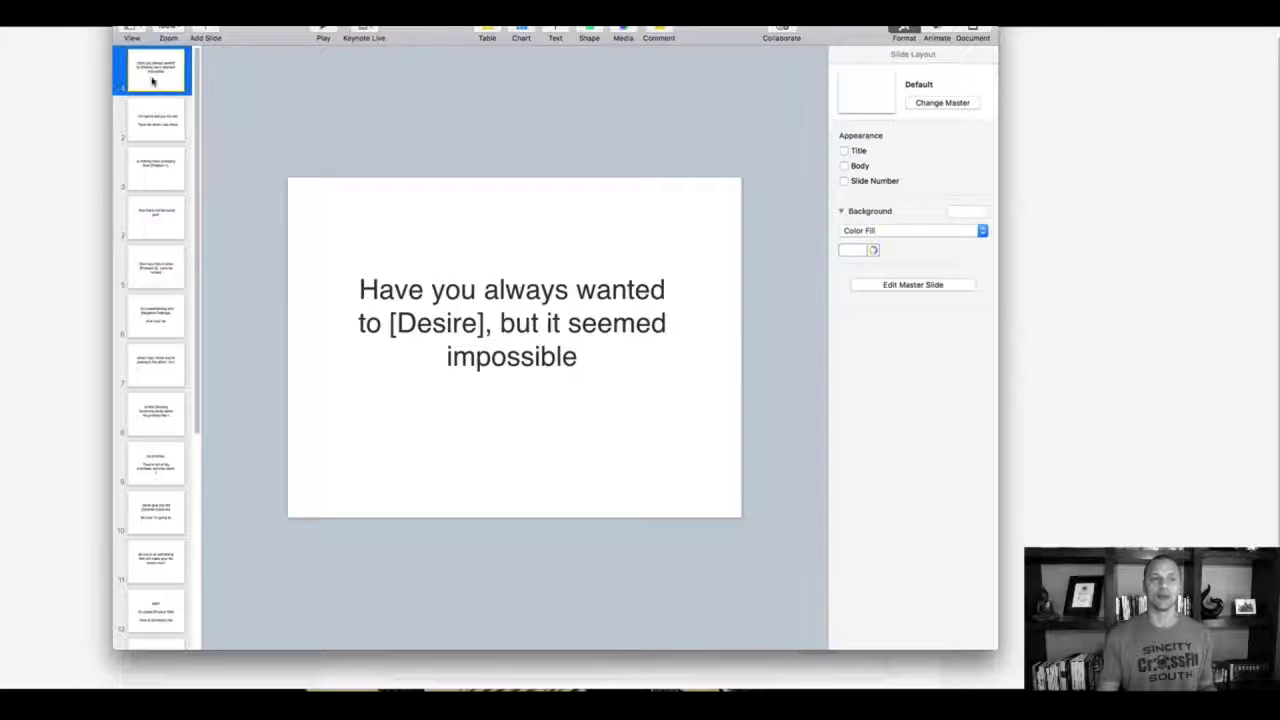
{"action": "left_click", "coordinate": [155, 130]}
{"action": "left_click_drag", "start_coordinate": [152, 180], "coordinate": [151, 206]}
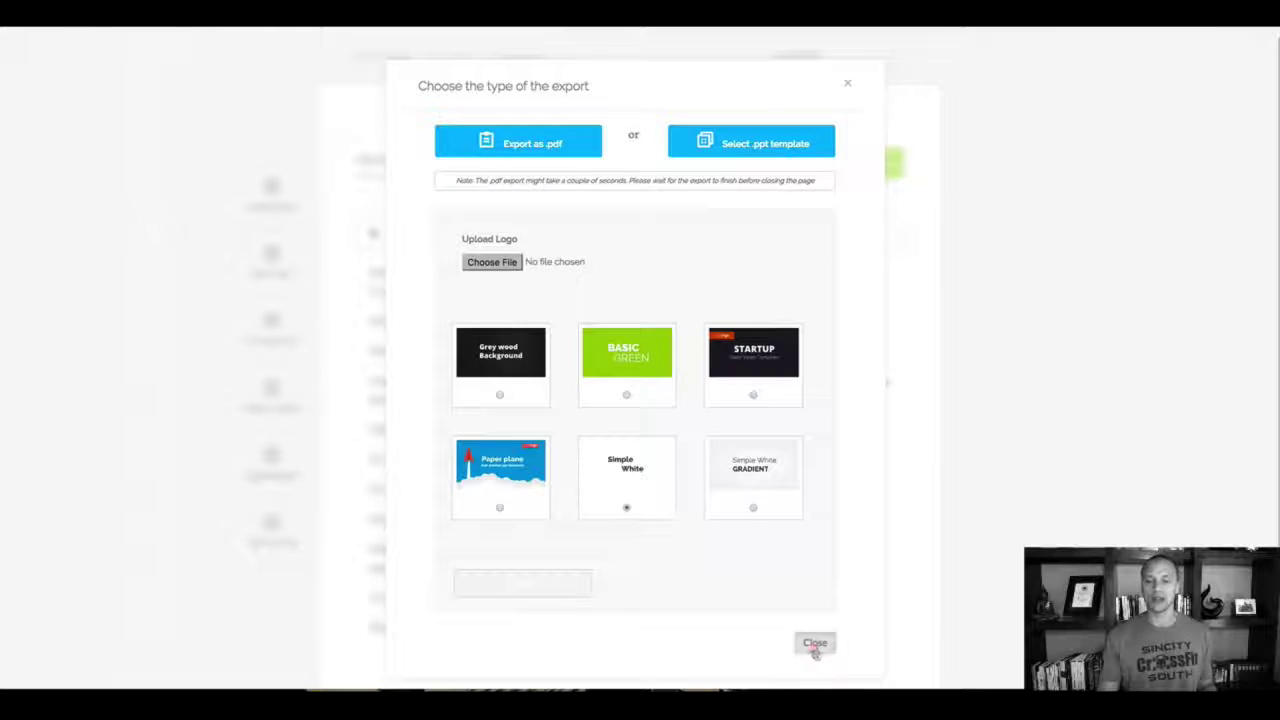
{"action": "left_click", "coordinate": [815, 645]}
{"action": "scroll", "coordinate": [406, 140], "scroll_direction": "up", "scroll_amount": 1}
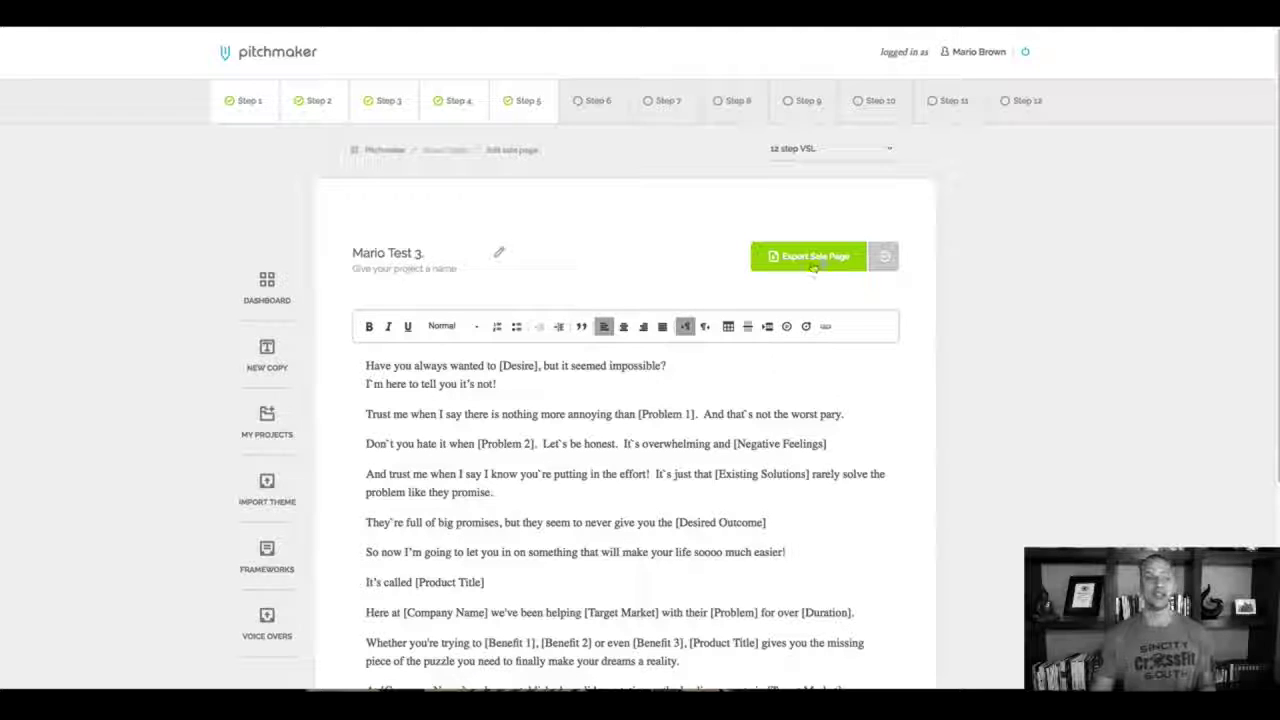
{"action": "left_click", "coordinate": [814, 262]}
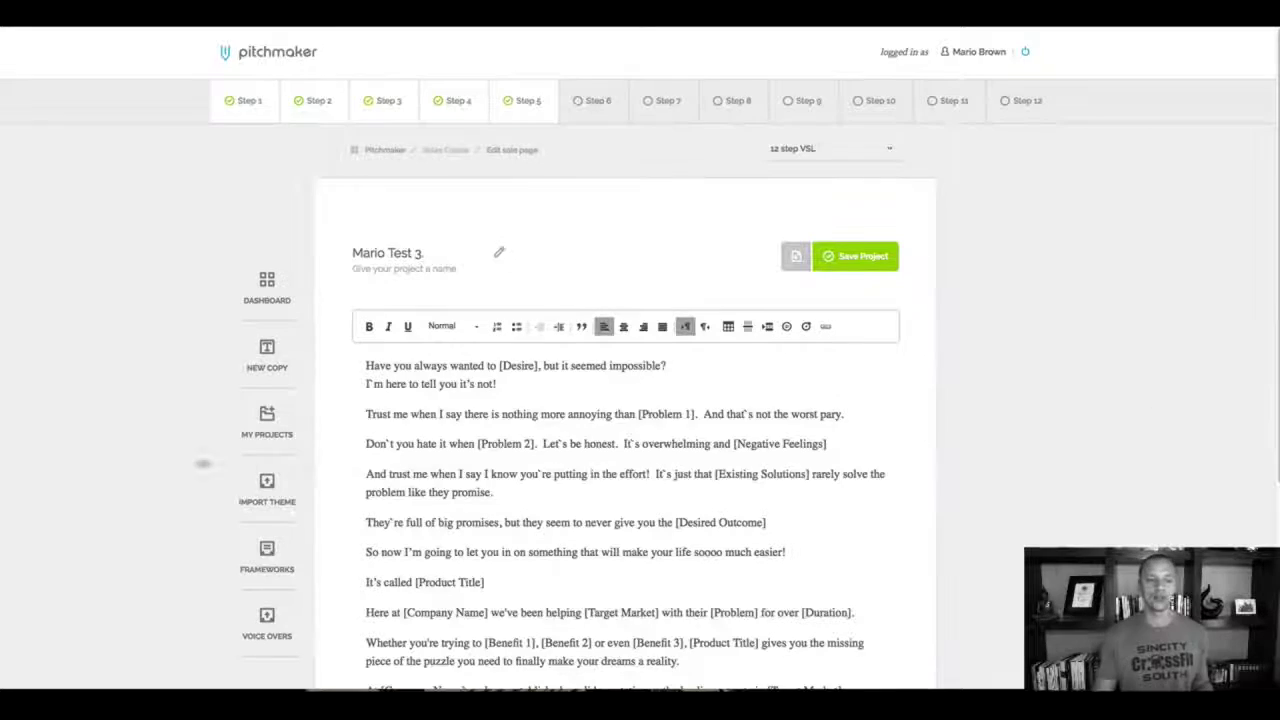
Look over the script and browse the list of voice over artists.
{"action": "scroll", "coordinate": [169, 463], "scroll_direction": "down", "scroll_amount": 1}
{"action": "scroll", "coordinate": [169, 463], "scroll_direction": "down", "scroll_amount": 2}
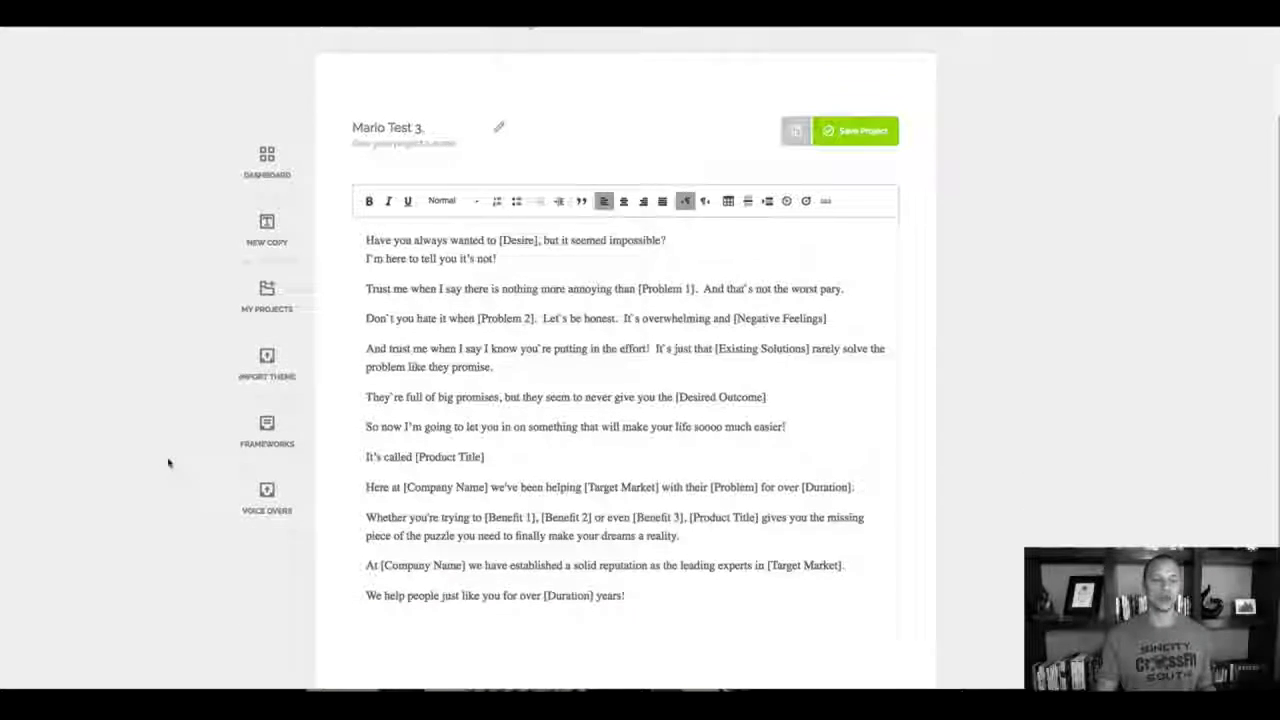
{"action": "left_click", "coordinate": [273, 519]}
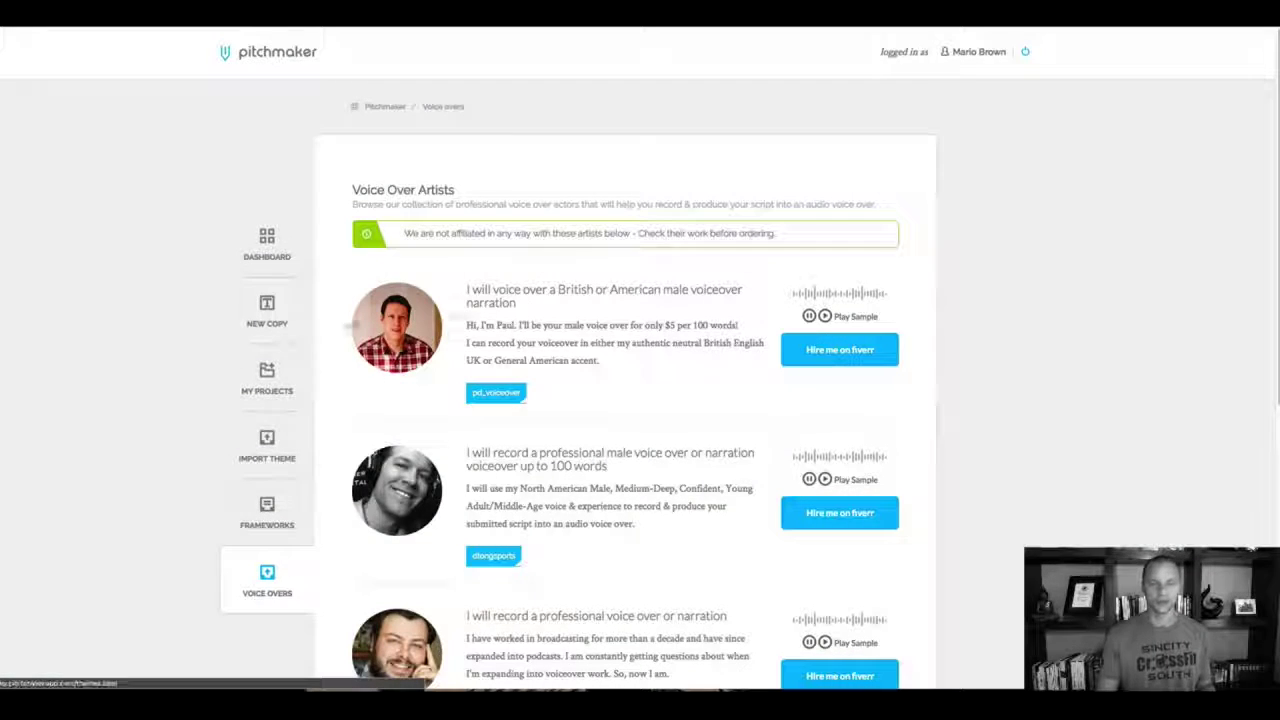
{"action": "scroll", "coordinate": [1030, 285], "scroll_direction": "down", "scroll_amount": 2}
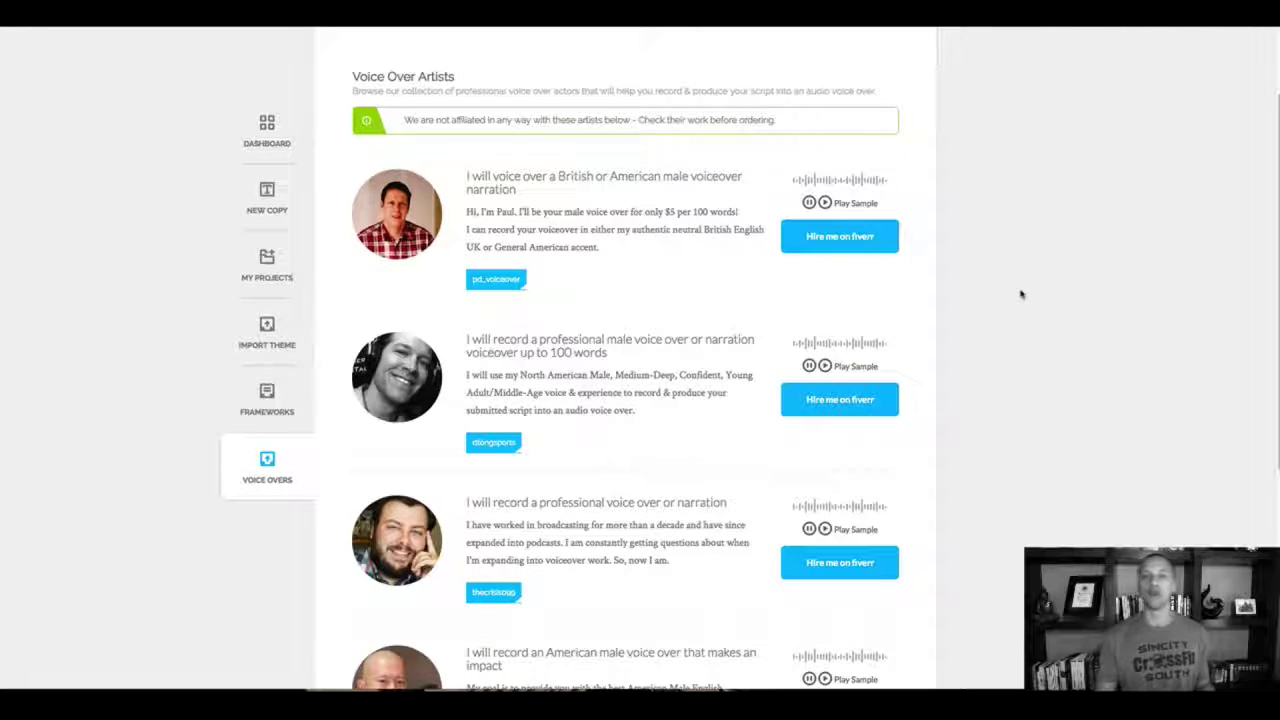
{"action": "scroll", "coordinate": [1020, 291], "scroll_direction": "down", "scroll_amount": 2}
{"action": "scroll", "coordinate": [540, 333], "scroll_direction": "down", "scroll_amount": 2}
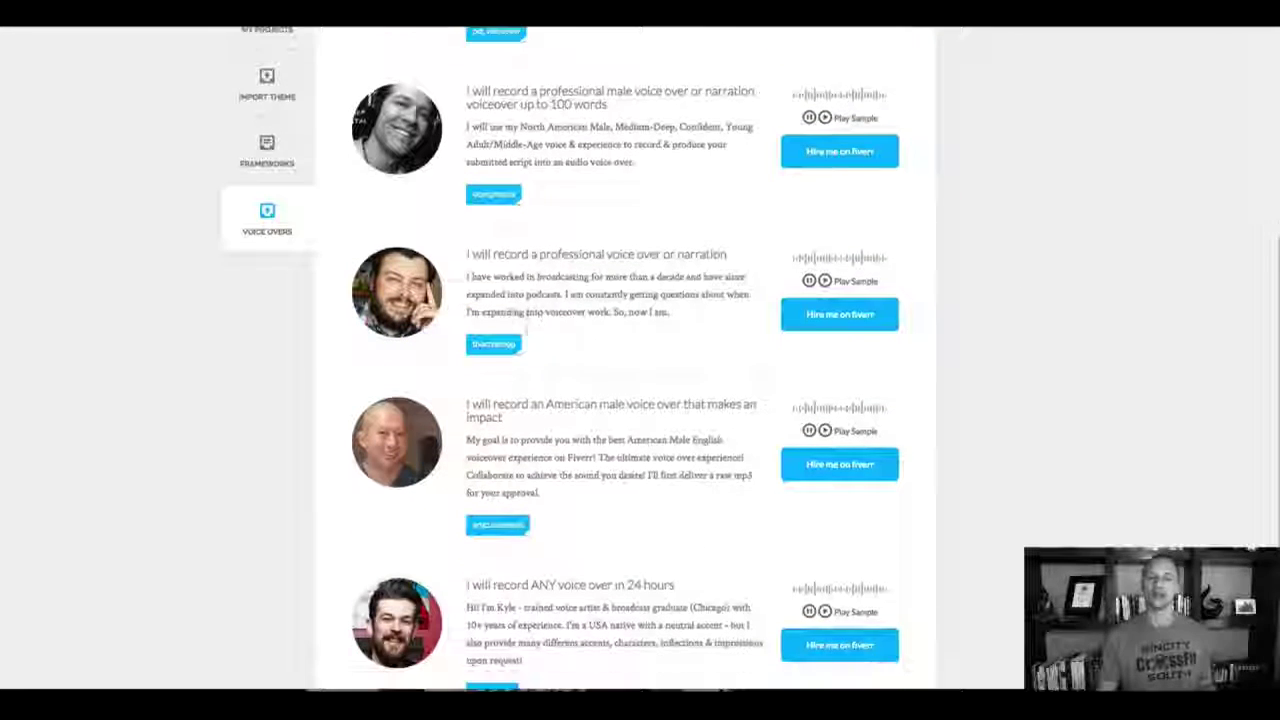
{"action": "scroll", "coordinate": [515, 337], "scroll_direction": "up", "scroll_amount": 1}
{"action": "scroll", "coordinate": [515, 337], "scroll_direction": "up", "scroll_amount": 4}
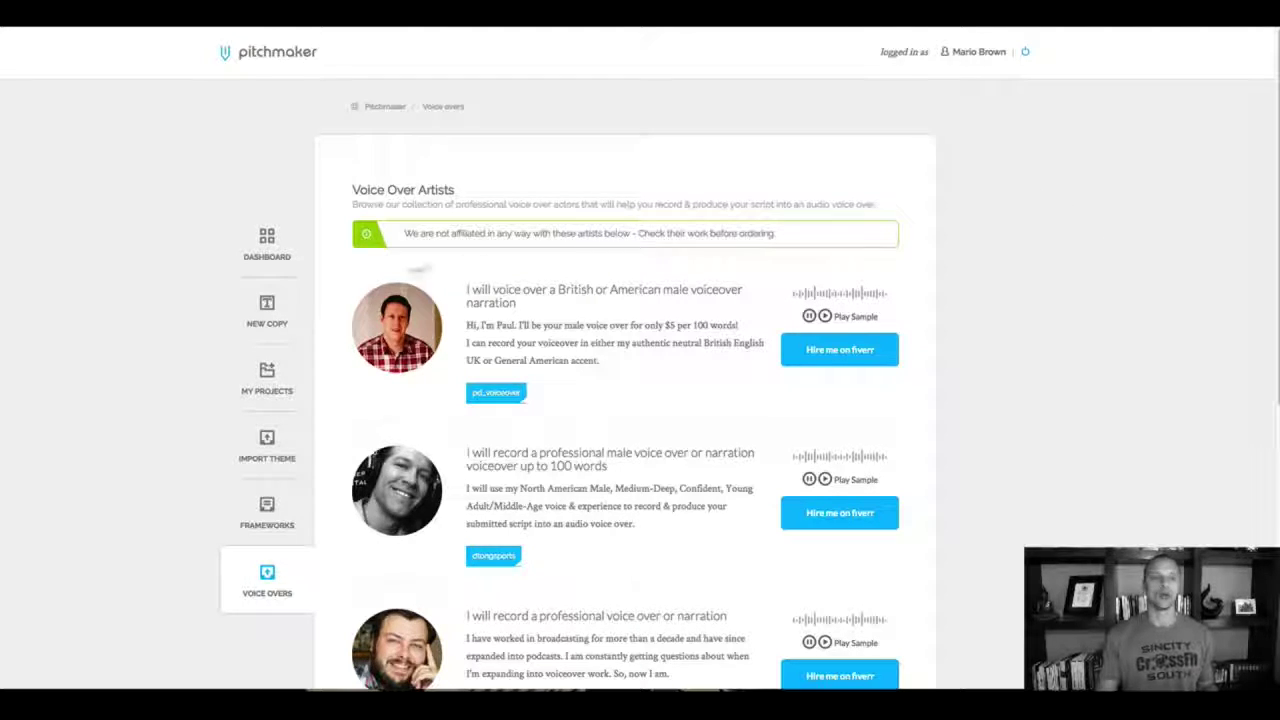
Start another sales script from a blank template and review the available frameworks and the steps of 12 step VSL.
{"action": "left_click", "coordinate": [267, 247]}
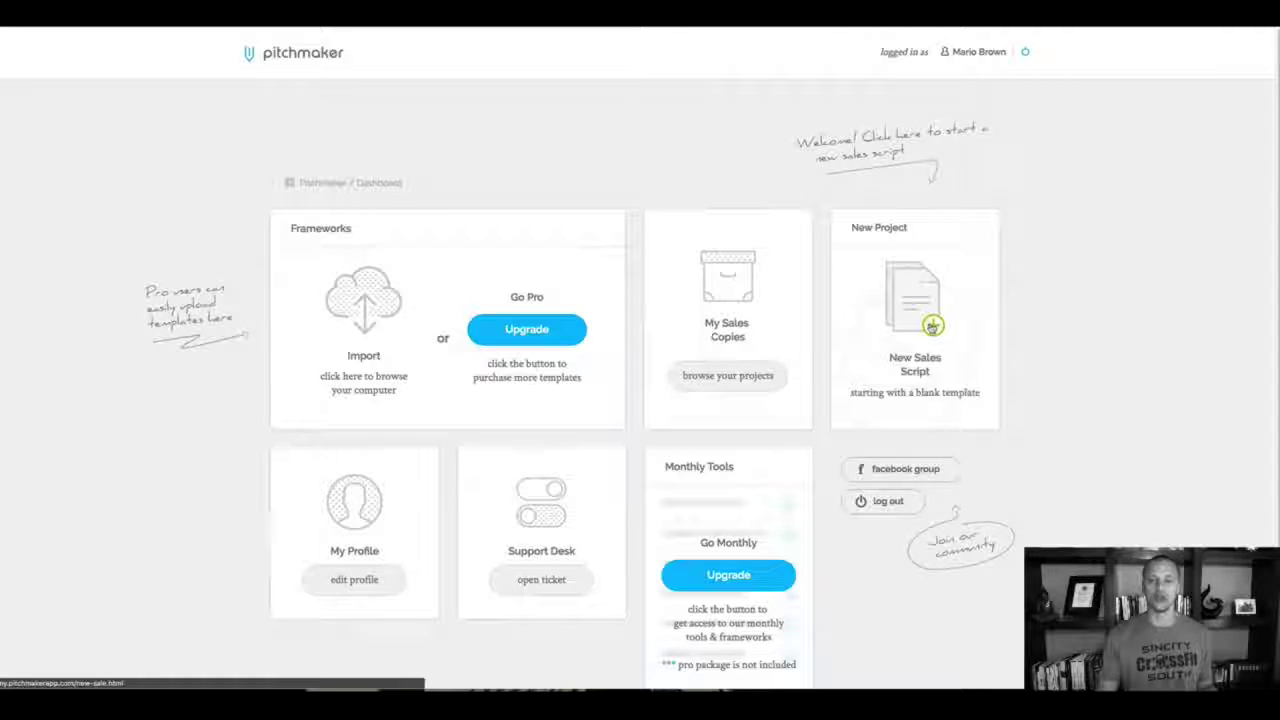
{"action": "left_click", "coordinate": [931, 325]}
{"action": "left_click", "coordinate": [860, 149]}
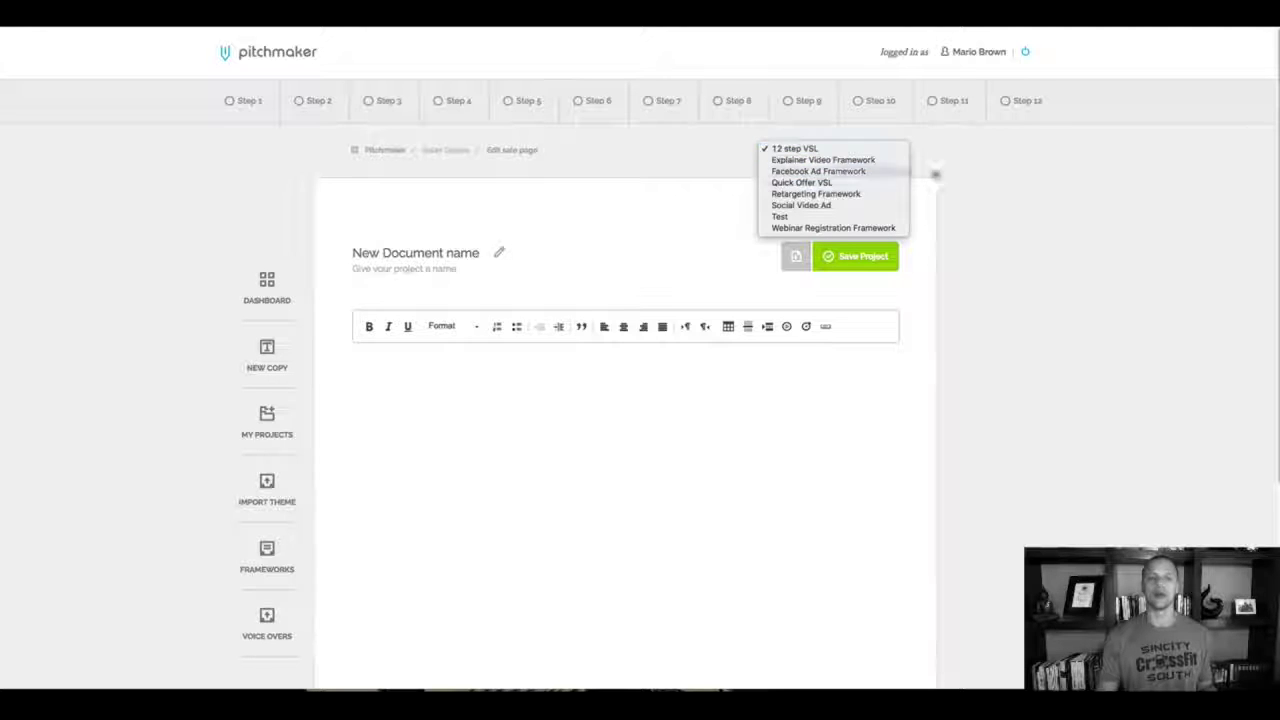
{"action": "left_click", "coordinate": [962, 179]}
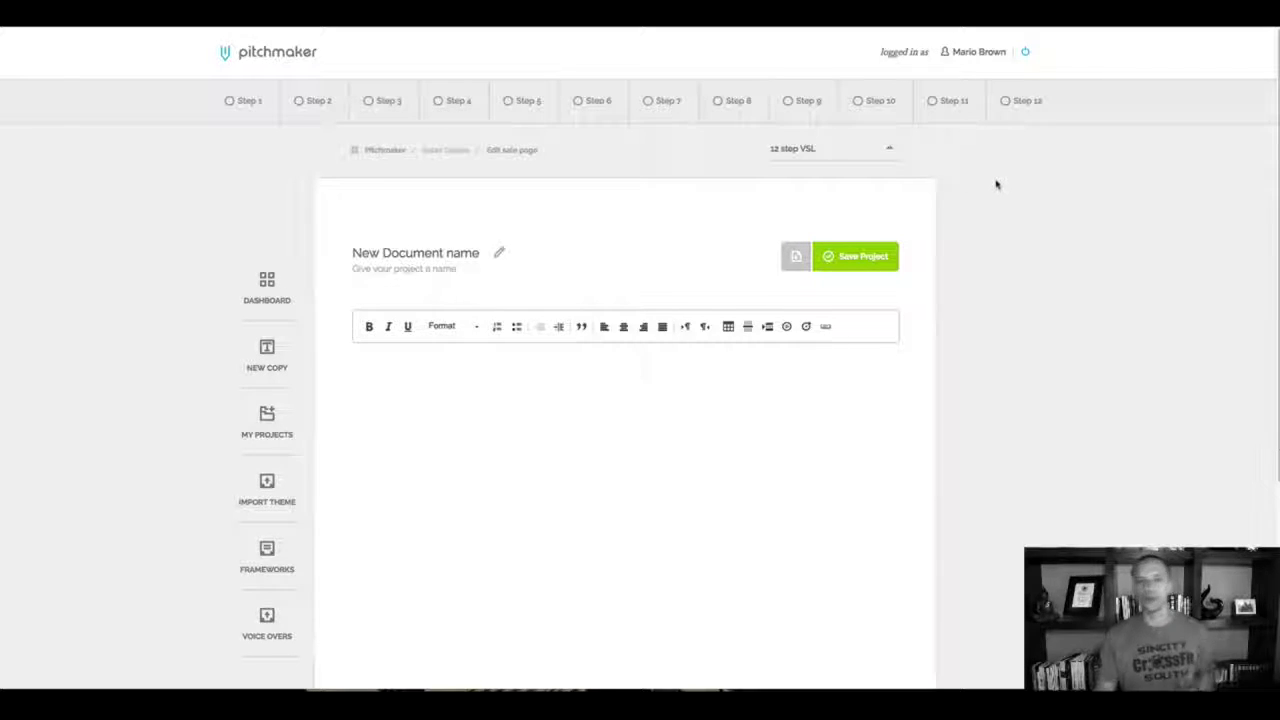
{"action": "left_click", "coordinate": [440, 101]}
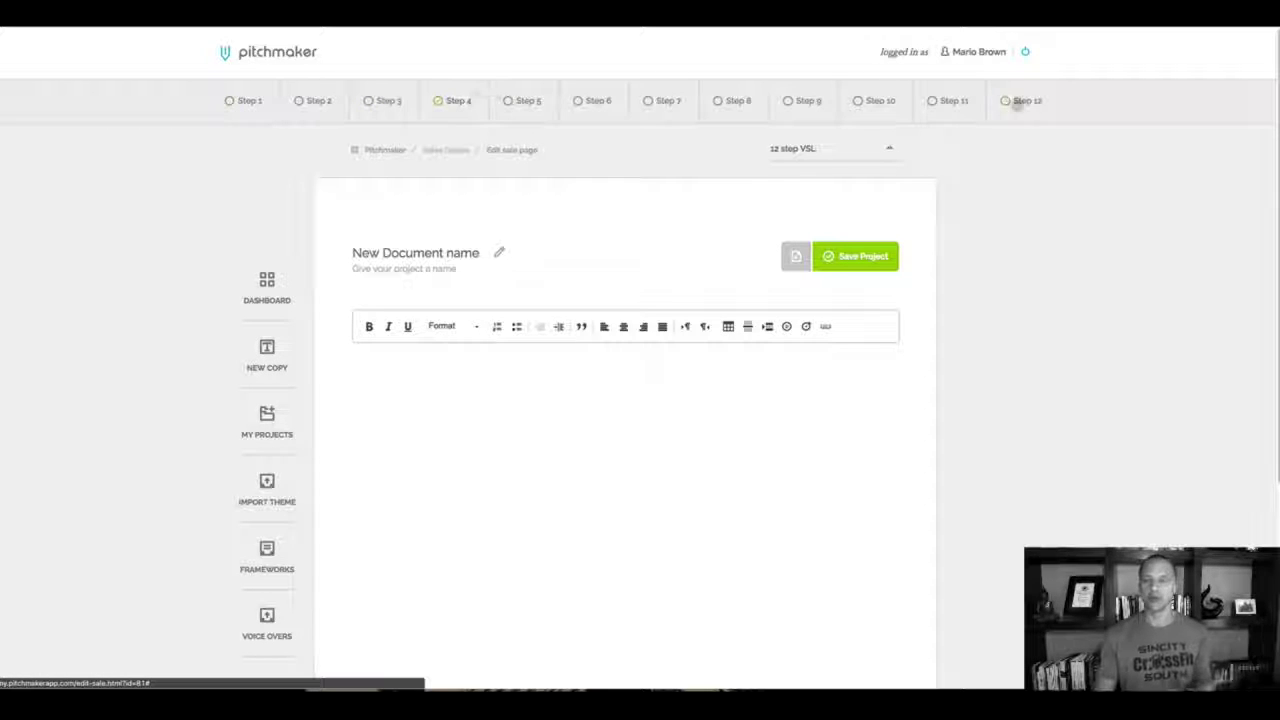
{"action": "left_click", "coordinate": [860, 148]}
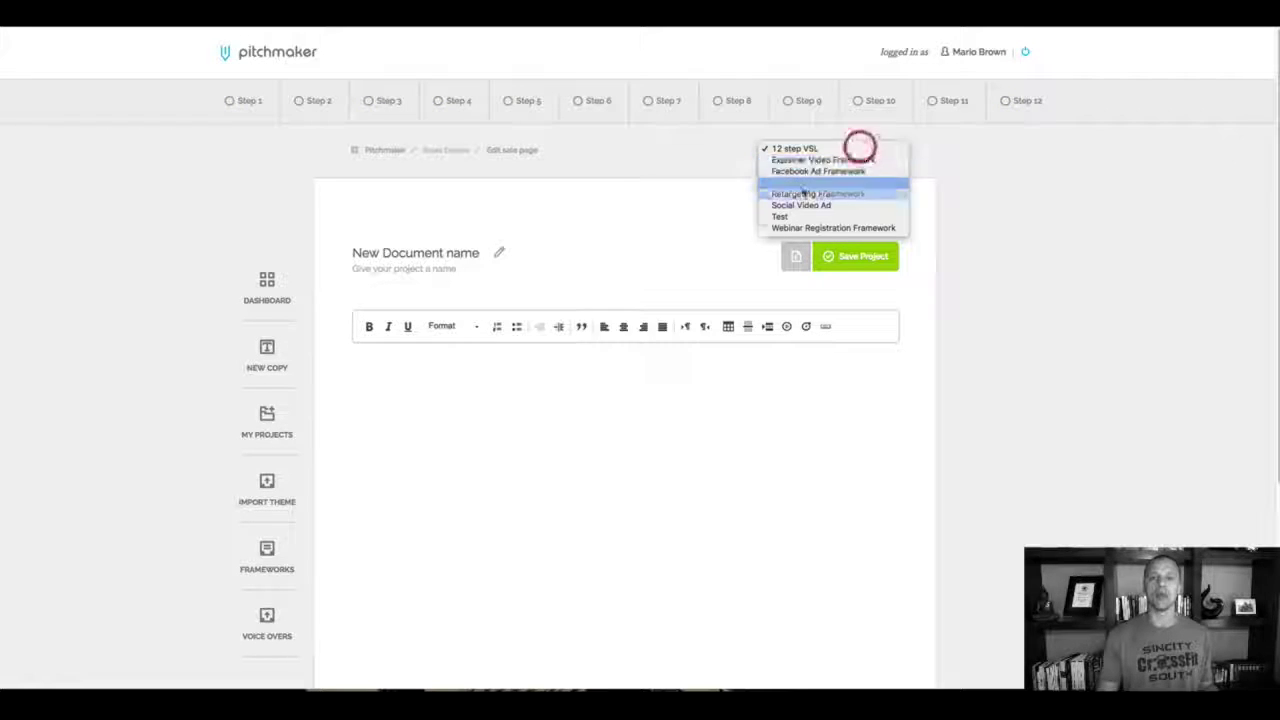
{"action": "left_click", "coordinate": [1055, 229]}
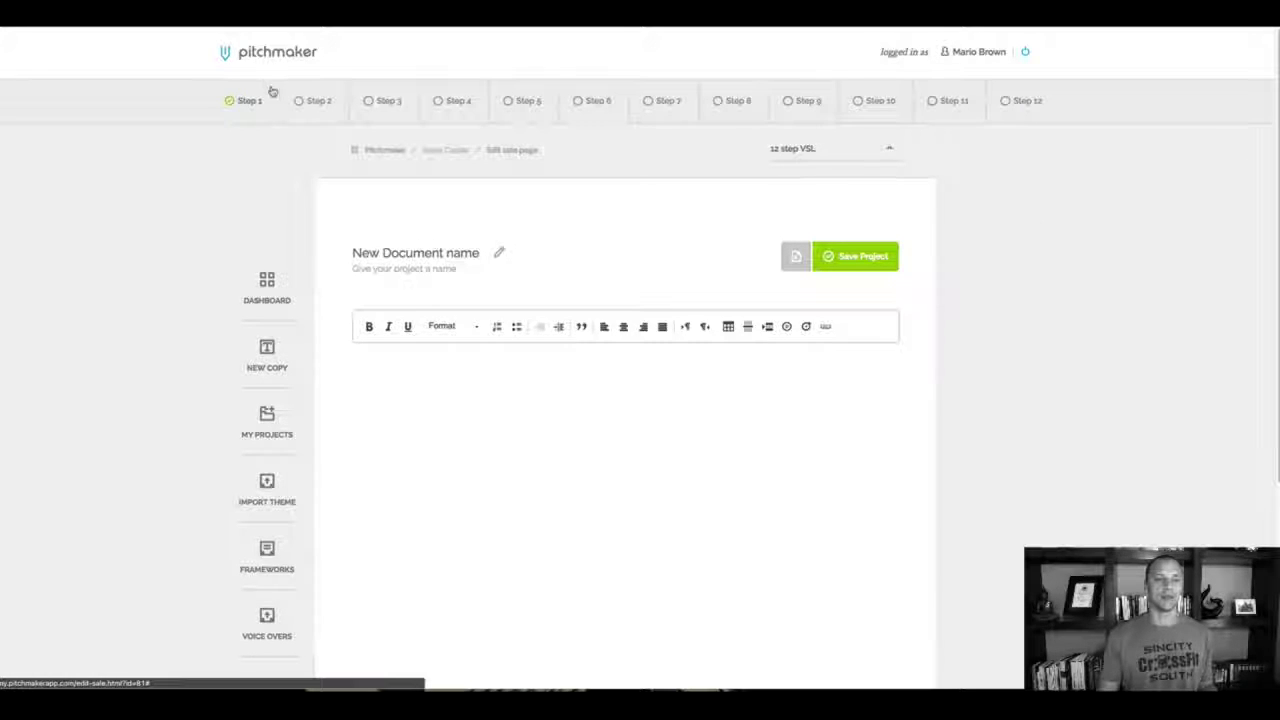
Return to the dashboard and look over its tools and upgrade options.
{"action": "left_click", "coordinate": [266, 285]}
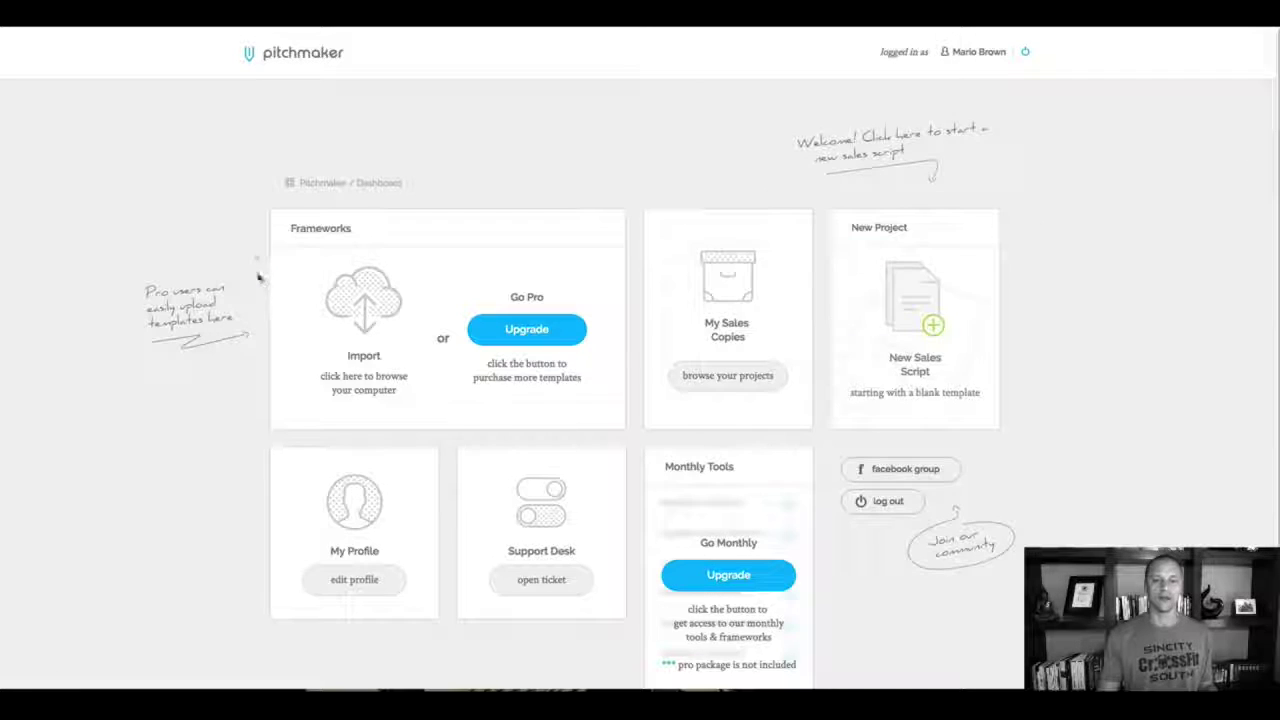
{"action": "scroll", "coordinate": [1067, 313], "scroll_direction": "down", "scroll_amount": 1}
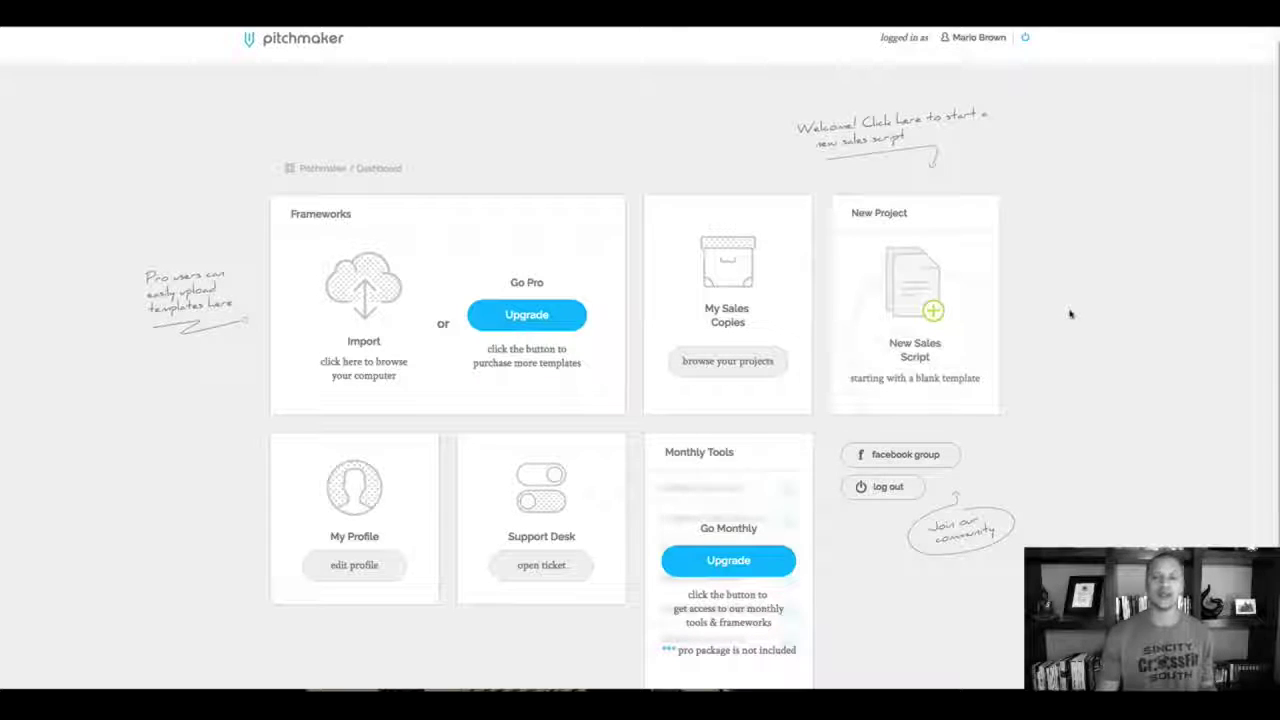
{"action": "scroll", "coordinate": [1069, 314], "scroll_direction": "down", "scroll_amount": 1}
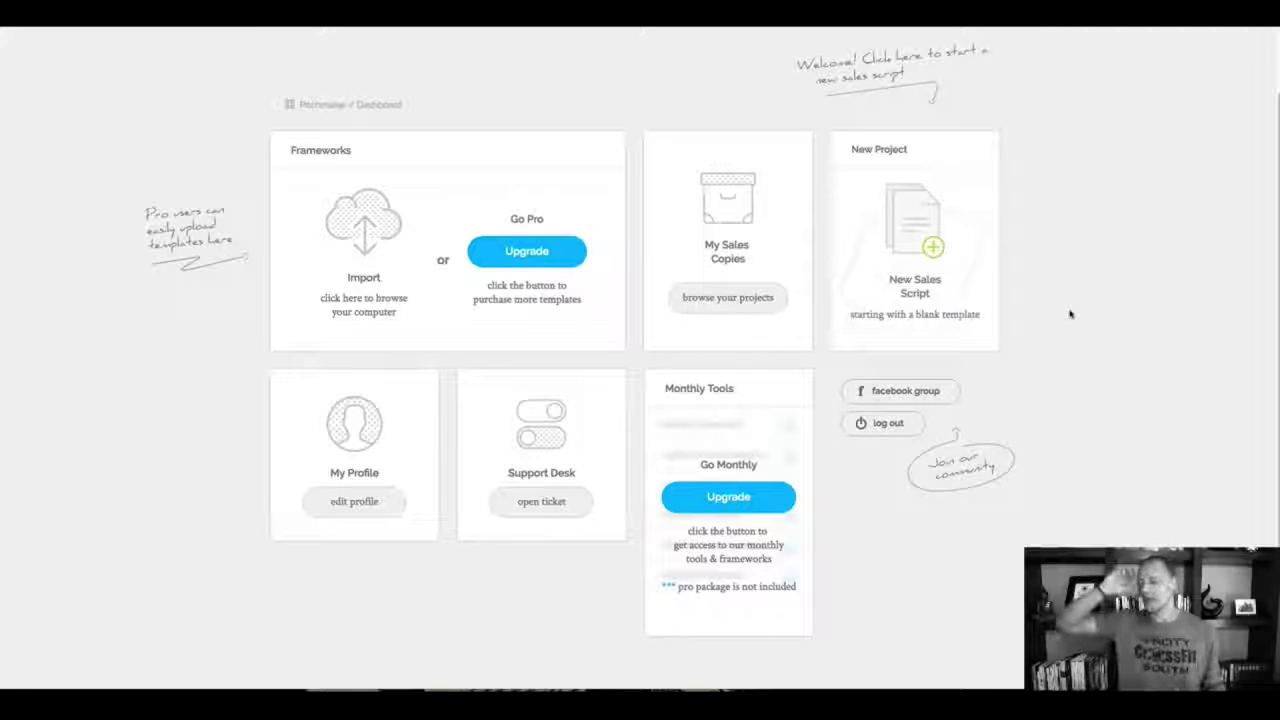